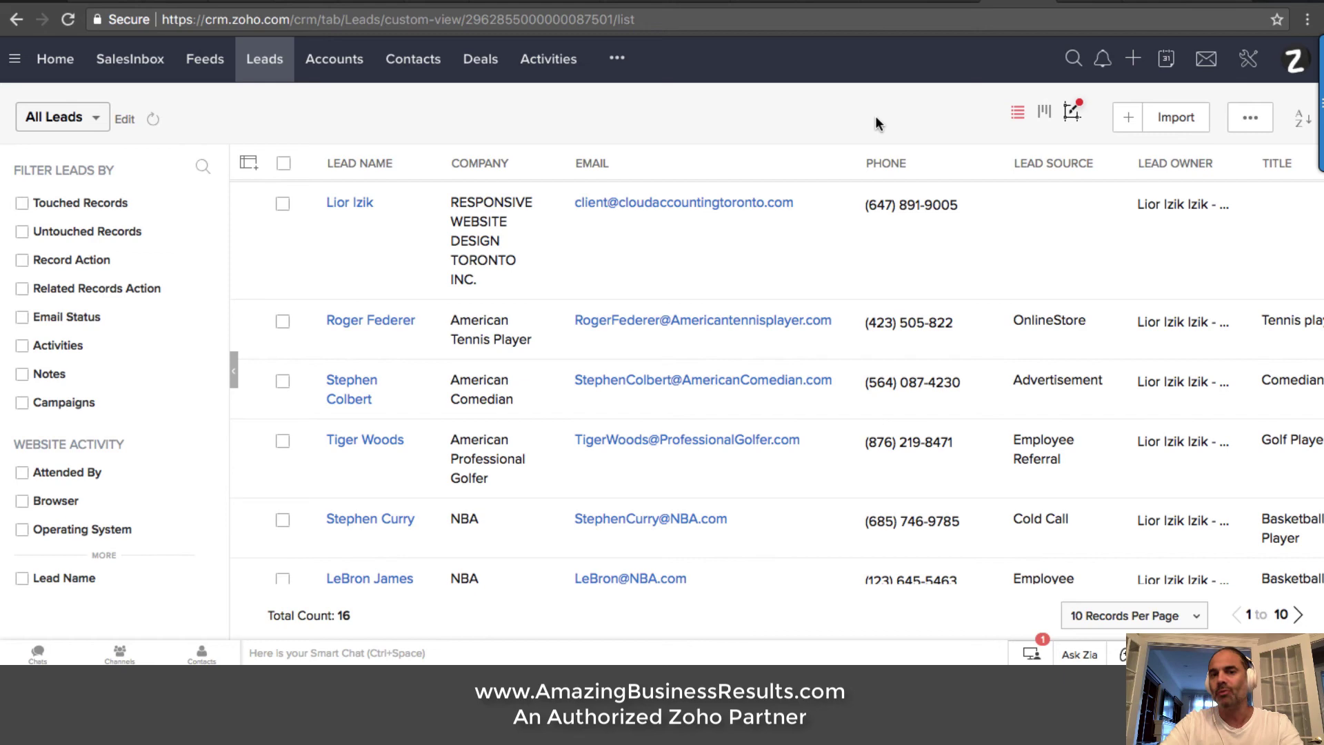
# Open the Cloud Accounting Toronto Contact page and autofill the form from saved details
pyautogui.click(1083, 4)
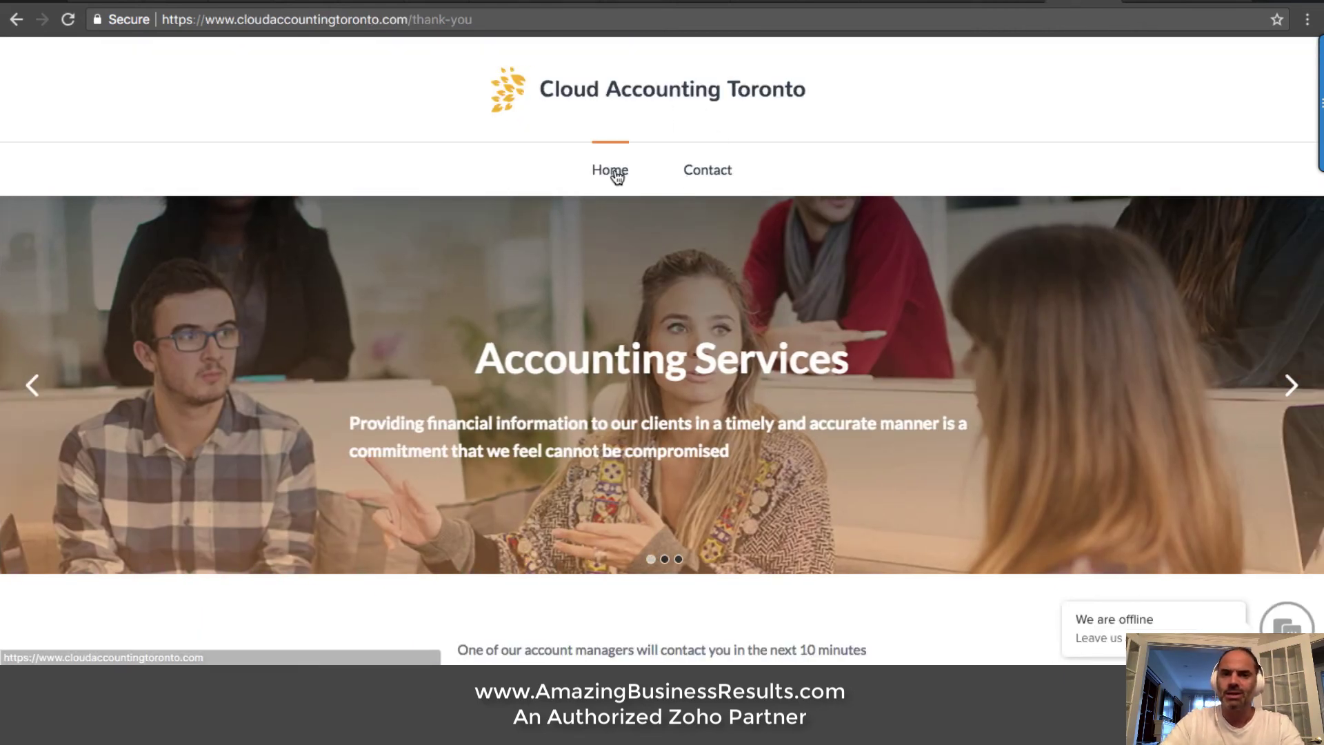
pyautogui.click(611, 171)
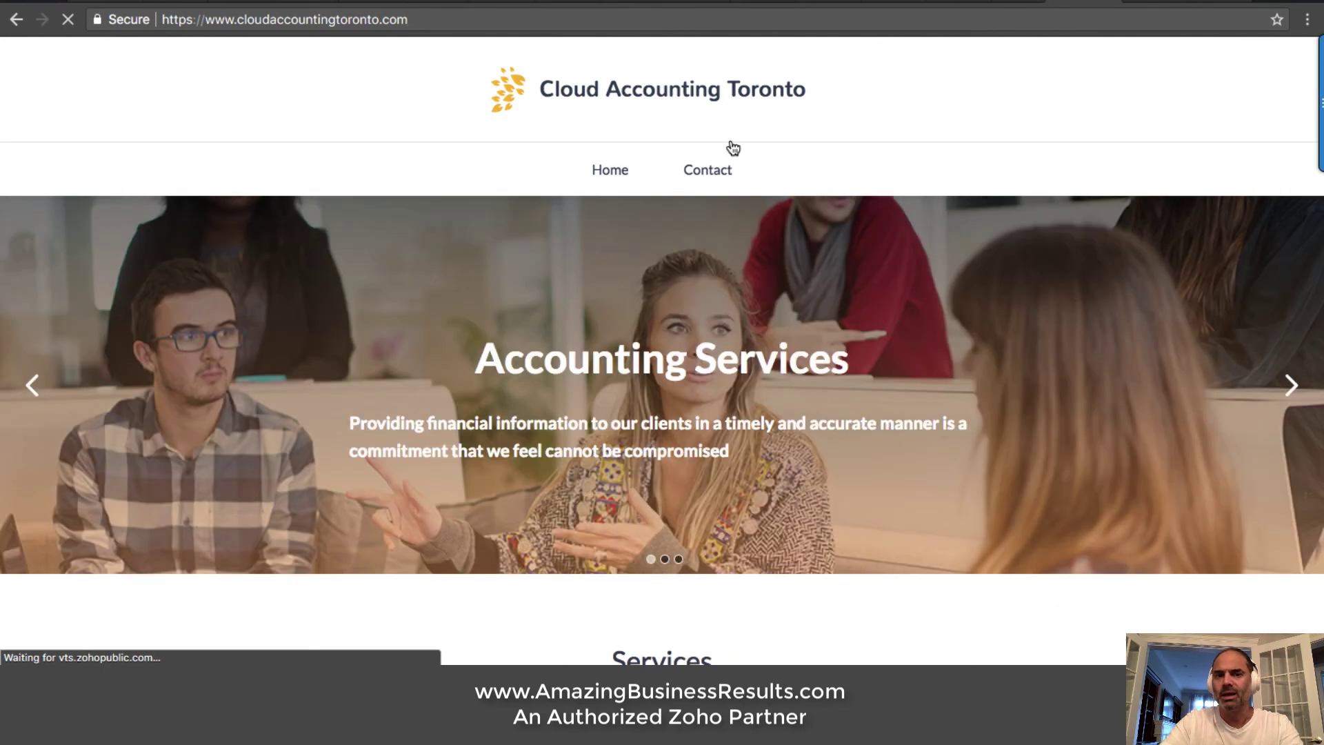
pyautogui.click(706, 169)
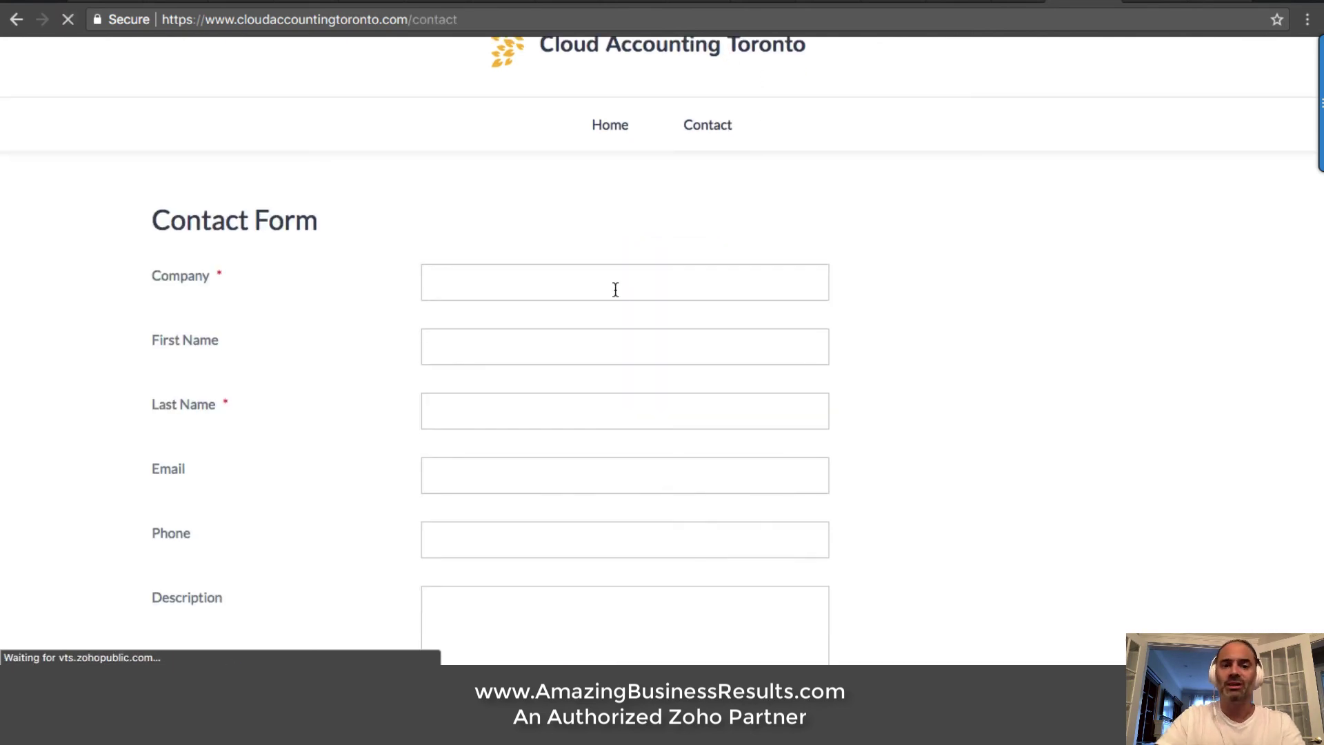
pyautogui.click(618, 289)
pyautogui.press('Down')
pyautogui.press('Down')
pyautogui.press('Down')
pyautogui.press('Down')
pyautogui.press('Return')
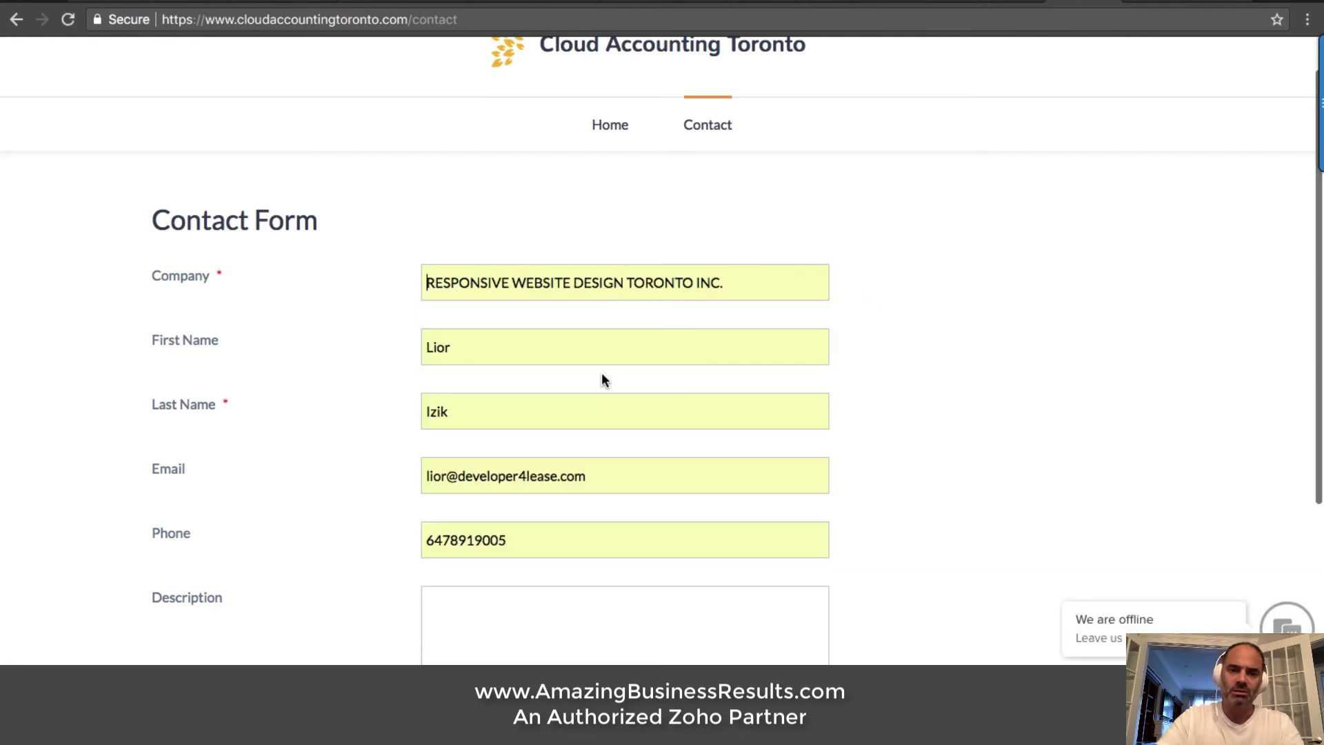
# Replace the first name, last name and e-mail with the new lead's details, reusing the site's domain
pyautogui.doubleClick(464, 336)
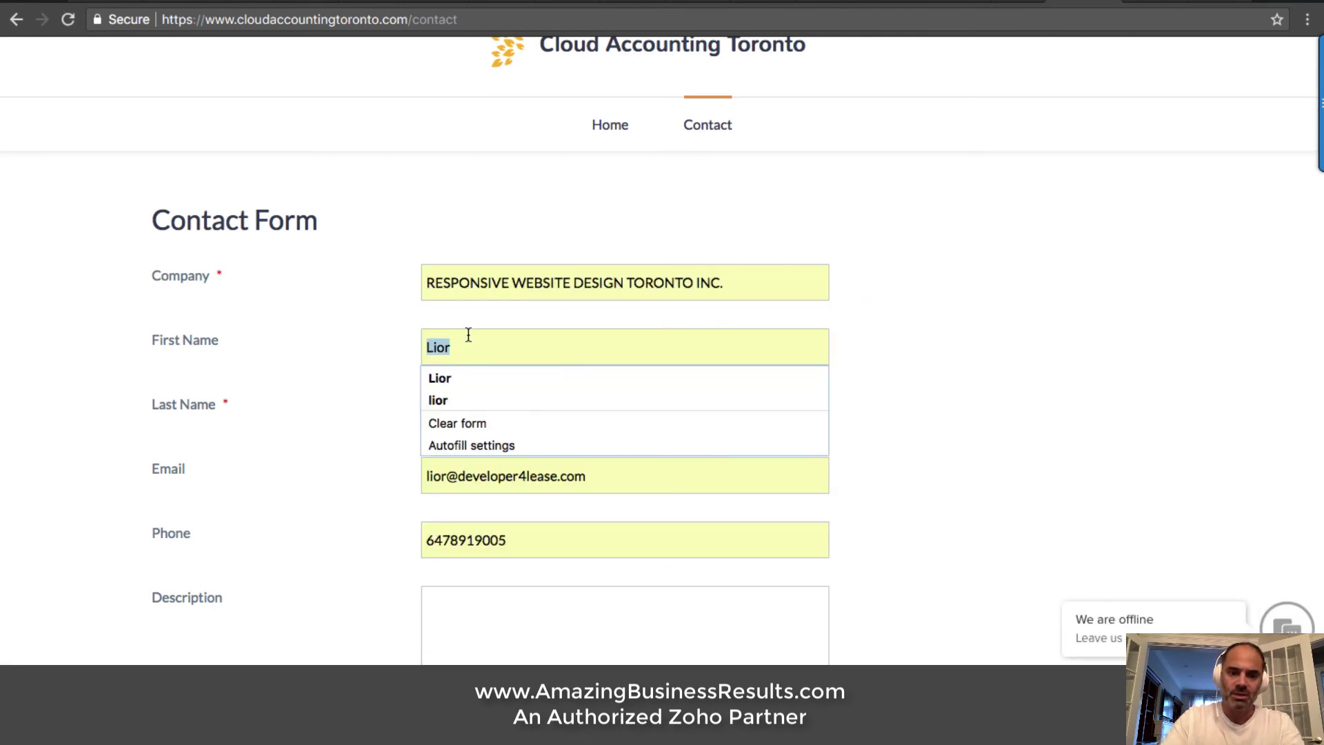
pyautogui.press('Tab')
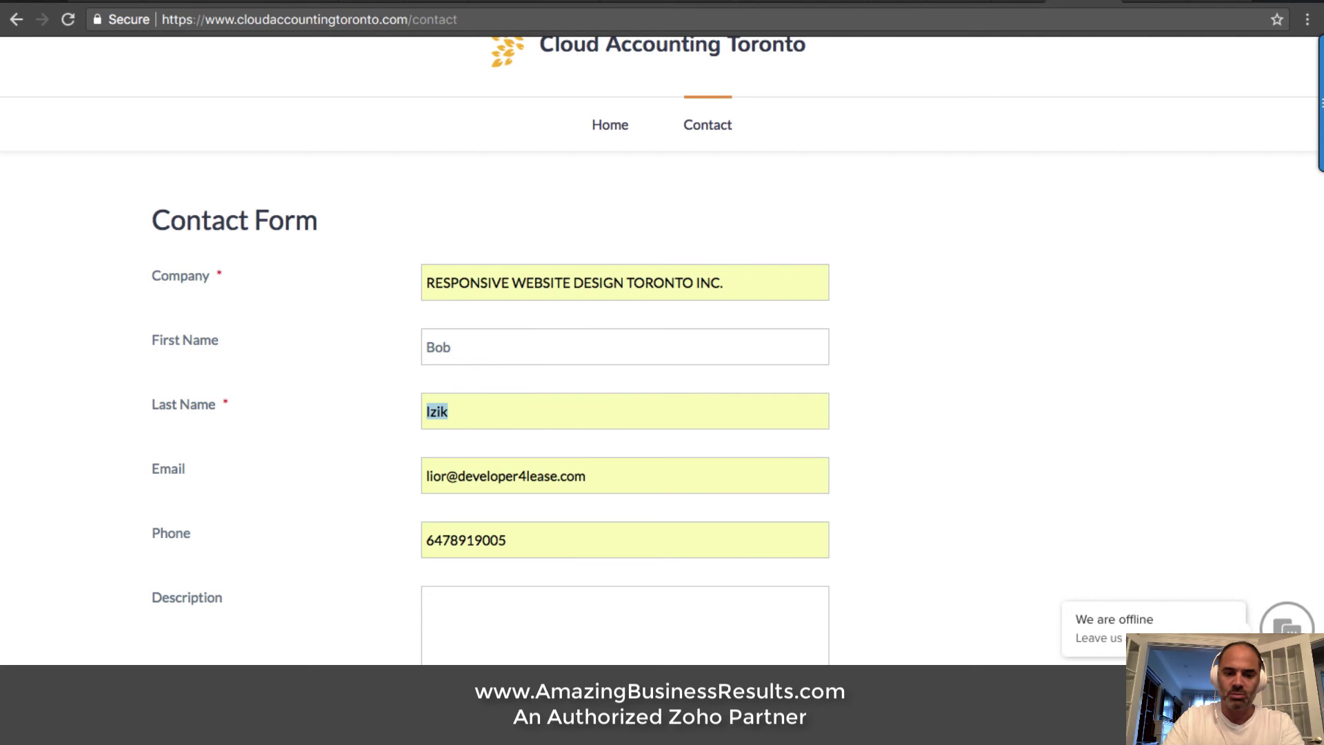
pyautogui.press('Tab')
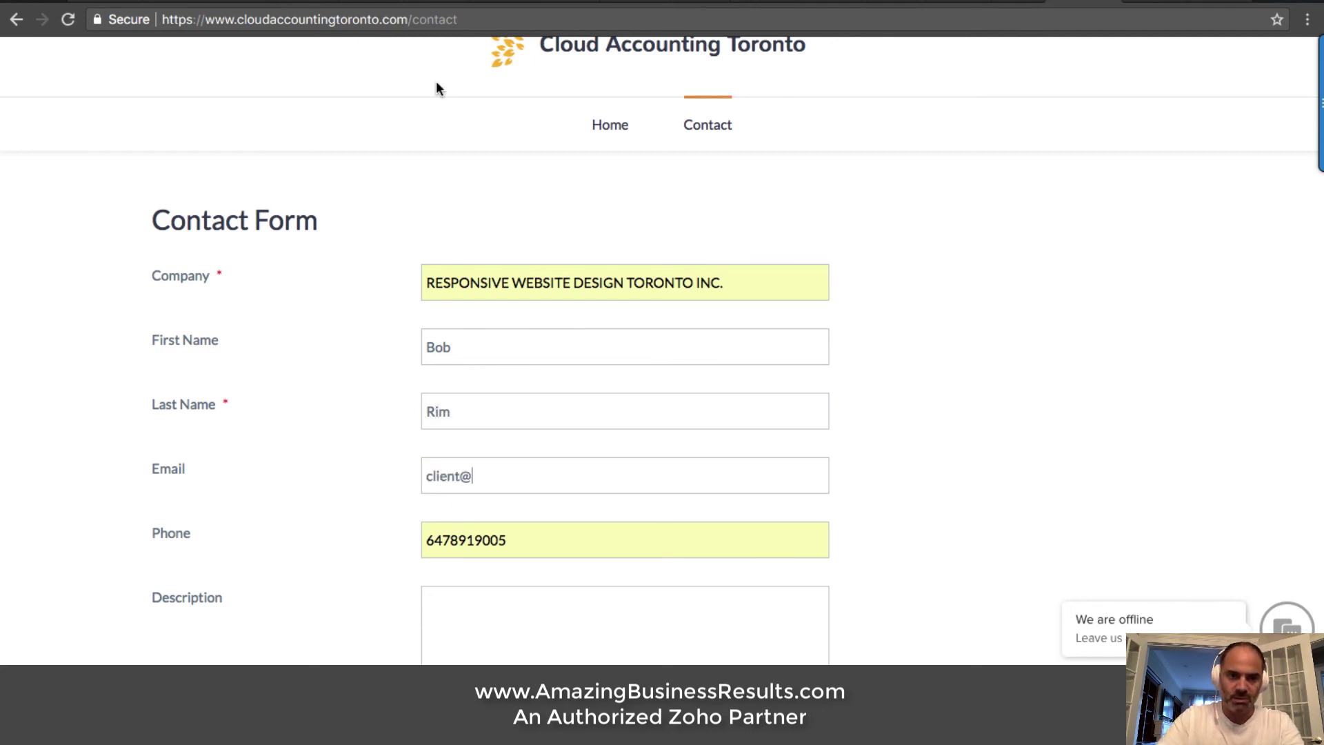
pyautogui.moveTo(409, 19); pyautogui.dragTo(163, 20)
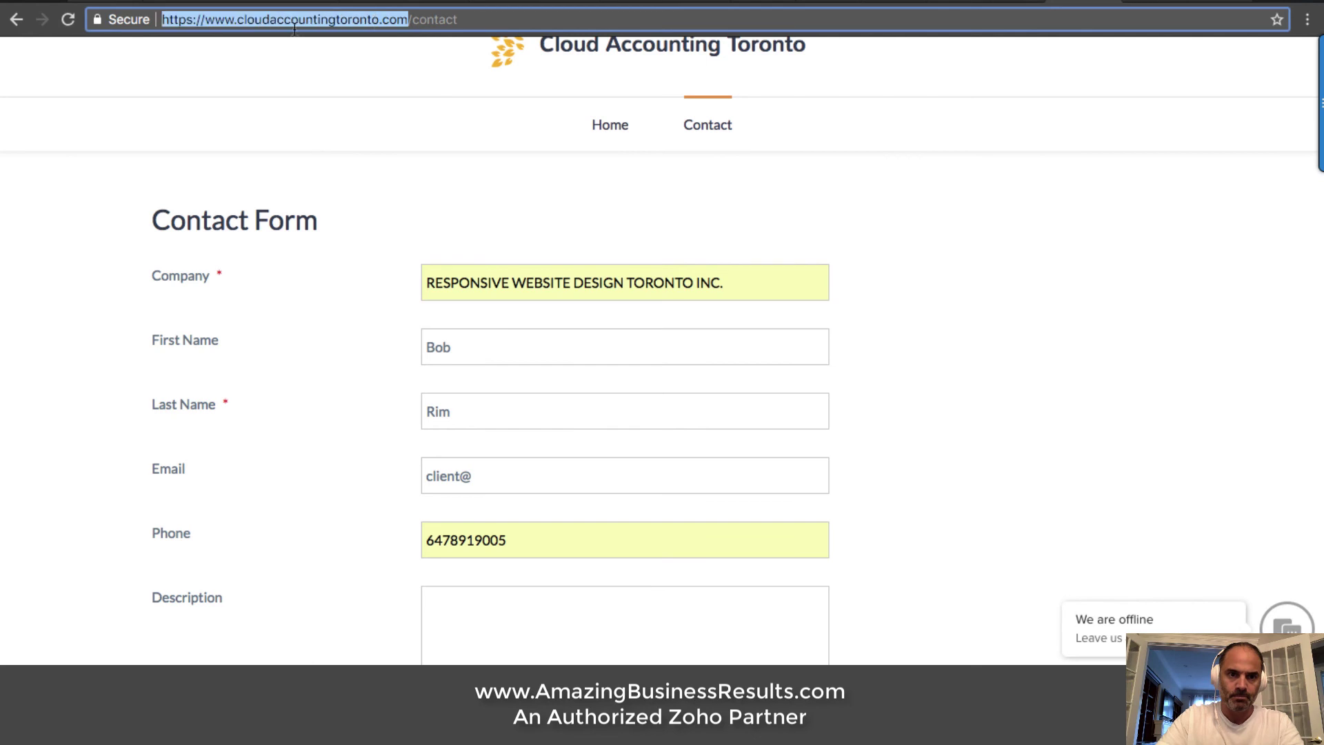
pyautogui.keyDown('shift'); pyautogui.click(237, 20); pyautogui.keyUp('shift')
pyautogui.press('super+c')
pyautogui.click(511, 469)
pyautogui.press('super+v')
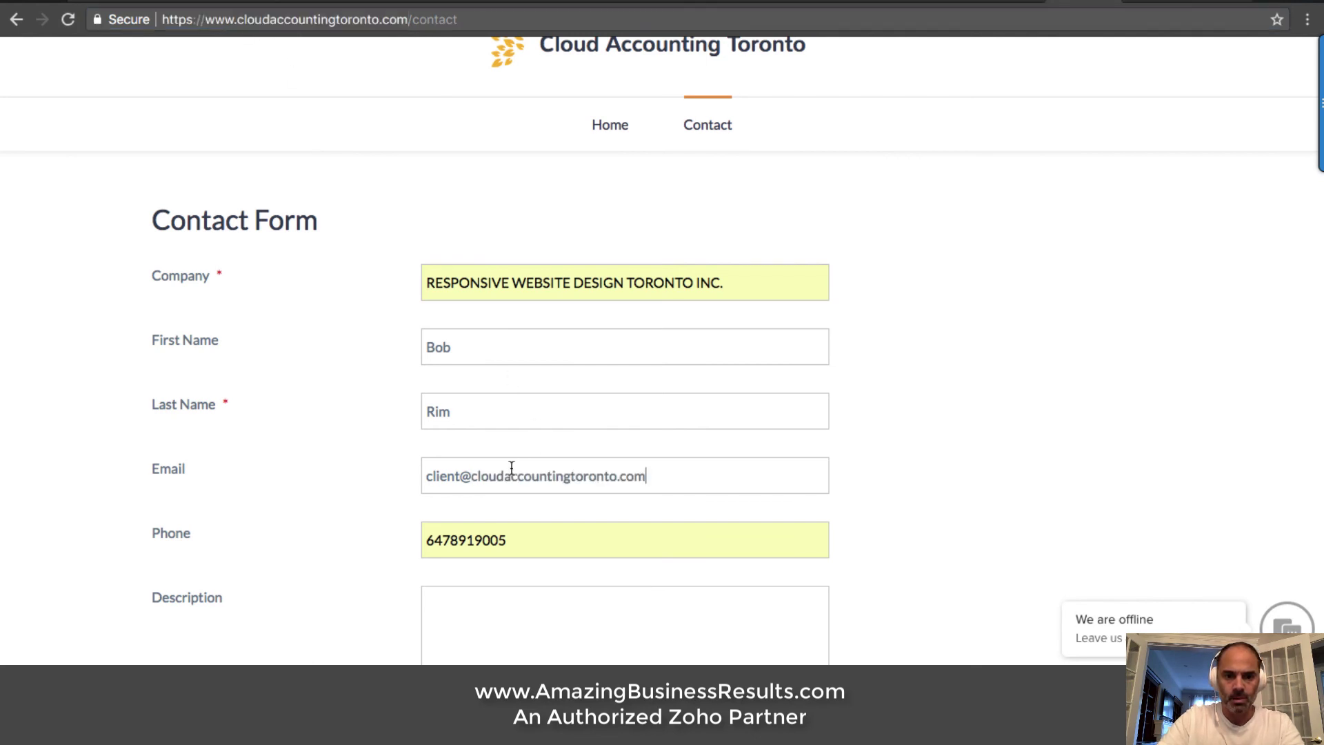
# Enter the description 'Please send me more info about your services' and submit the form
pyautogui.click(494, 591)
pyautogui.write('Please s')
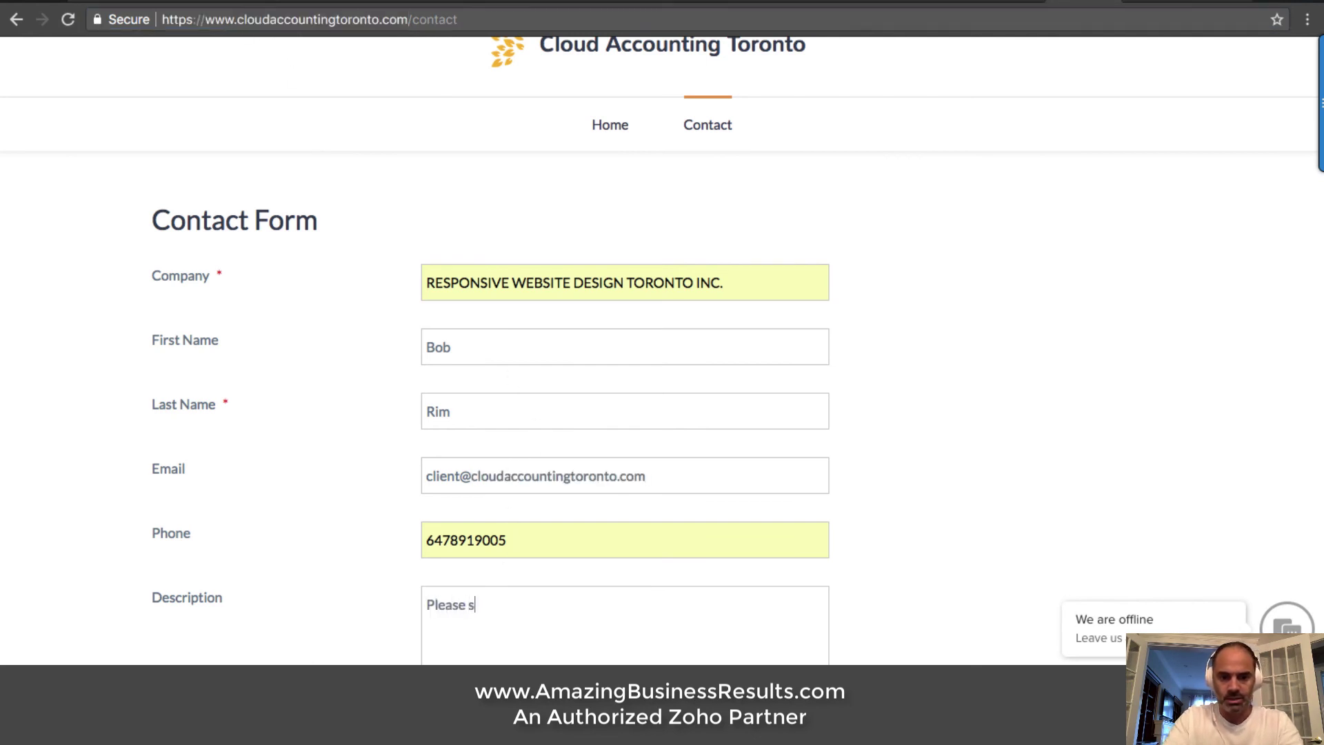
pyautogui.write('end me more')
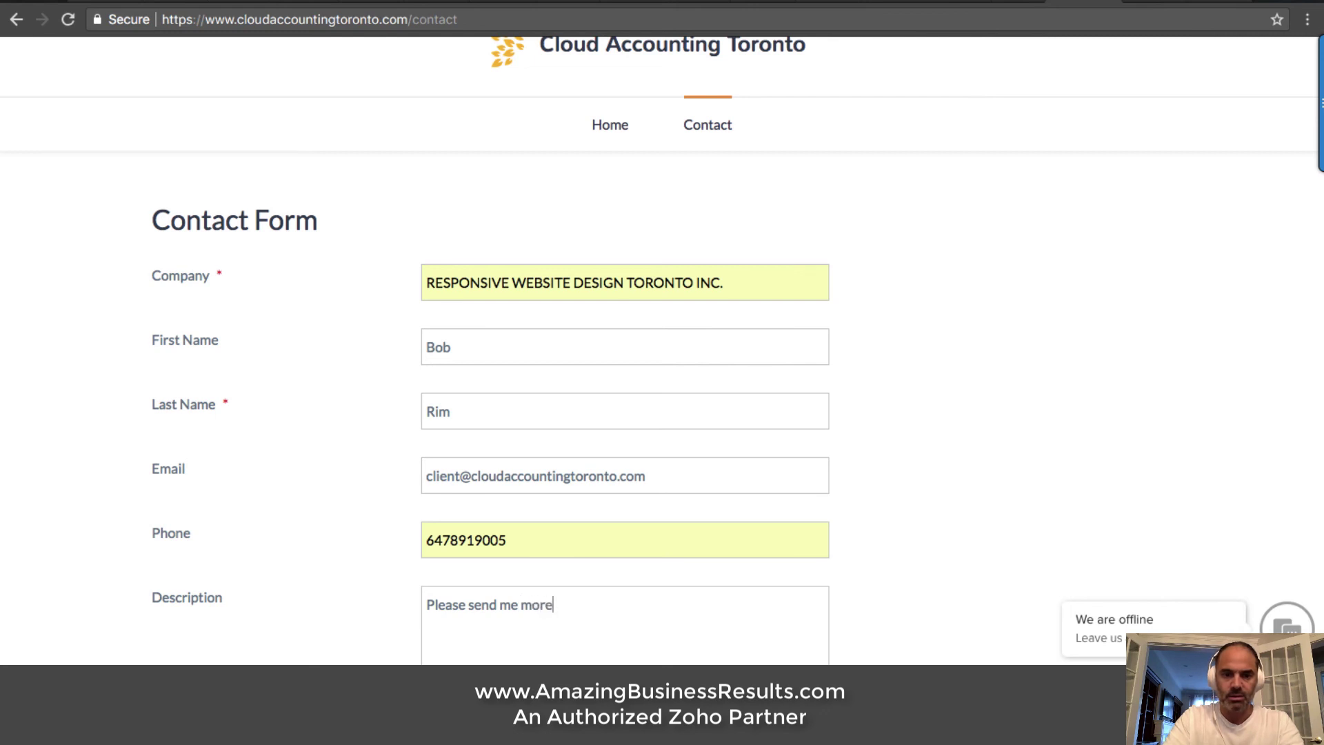
pyautogui.write(' info a')
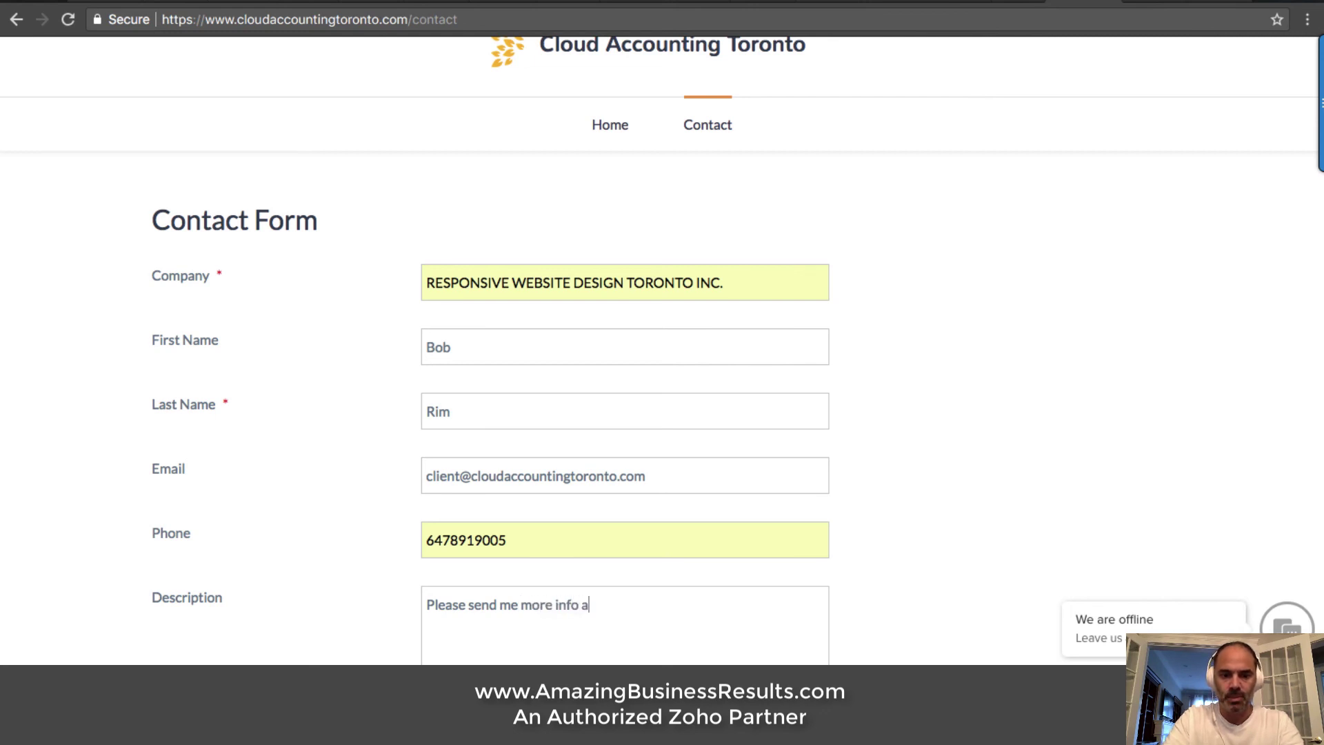
pyautogui.write('bout your services')
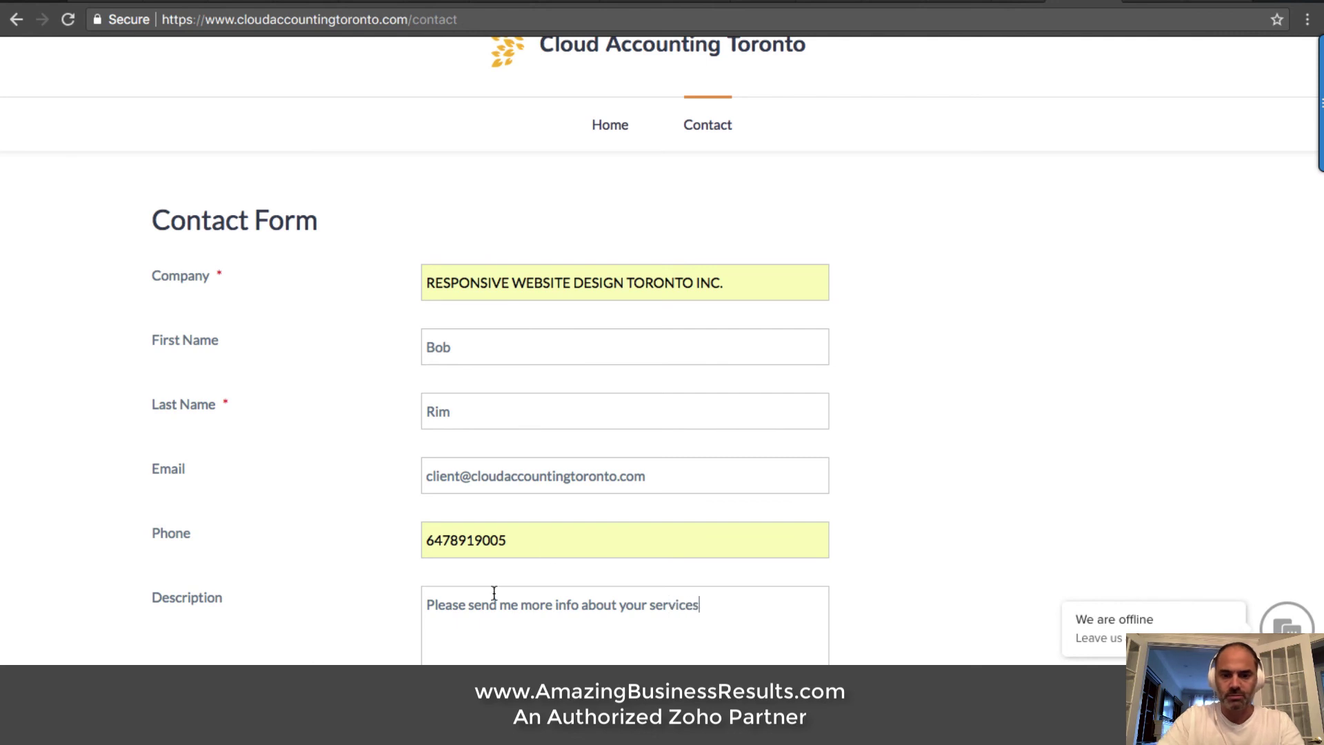
pyautogui.scroll(-3, 748, 435)
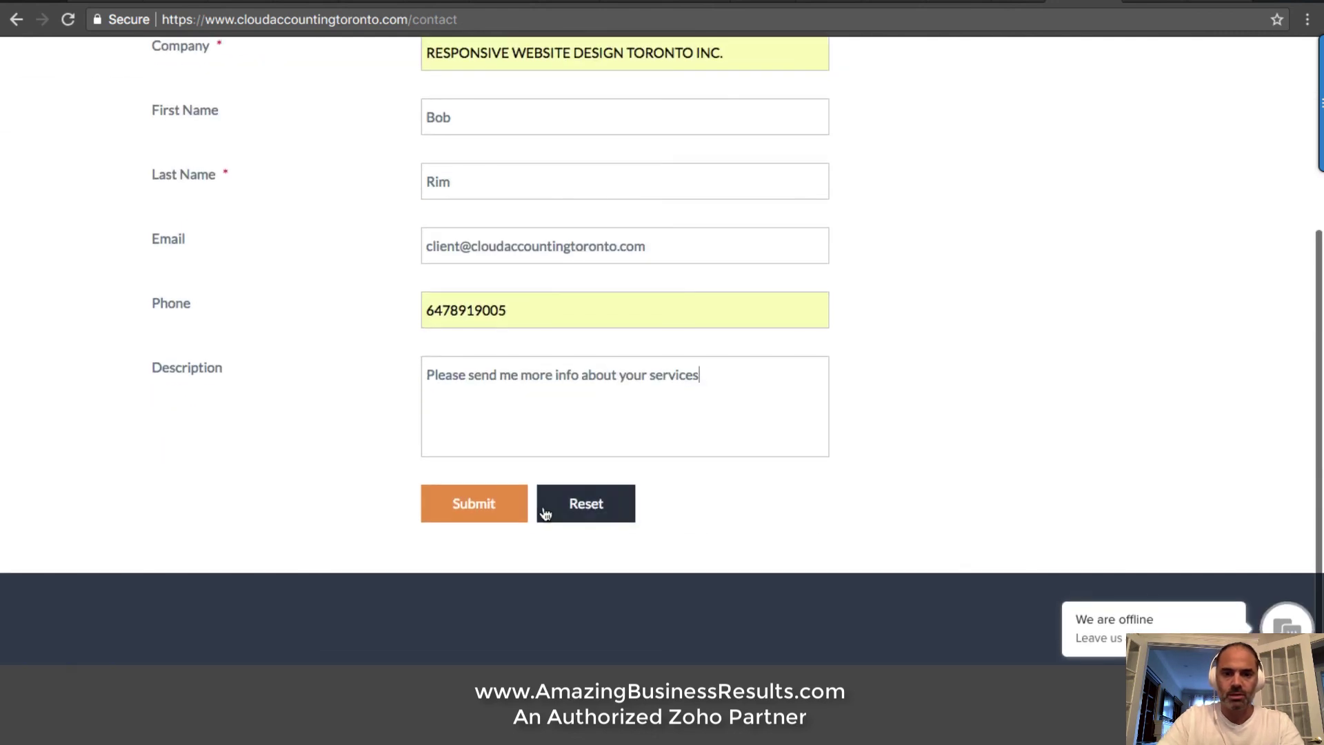
pyautogui.click(517, 511)
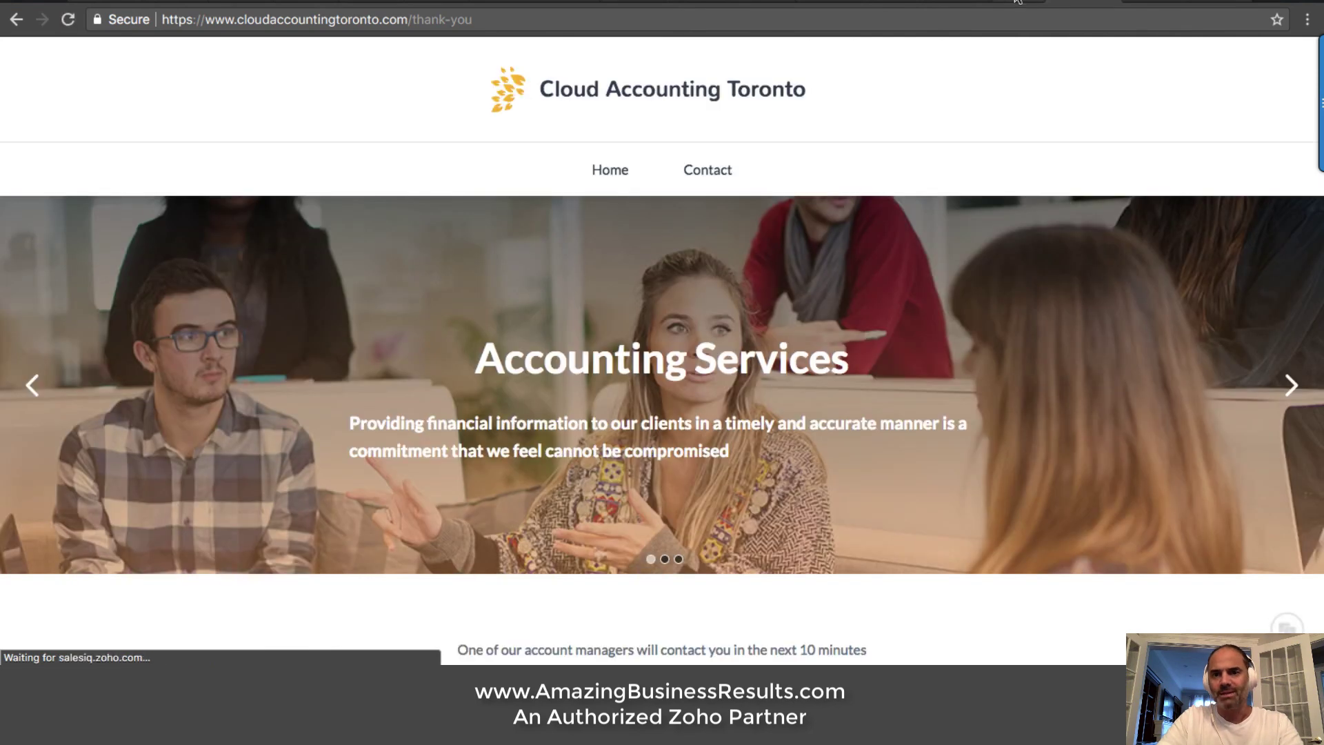
# Open the Contact Form webform's details from Setup > Webforms in the CRM
pyautogui.click(1024, 2)
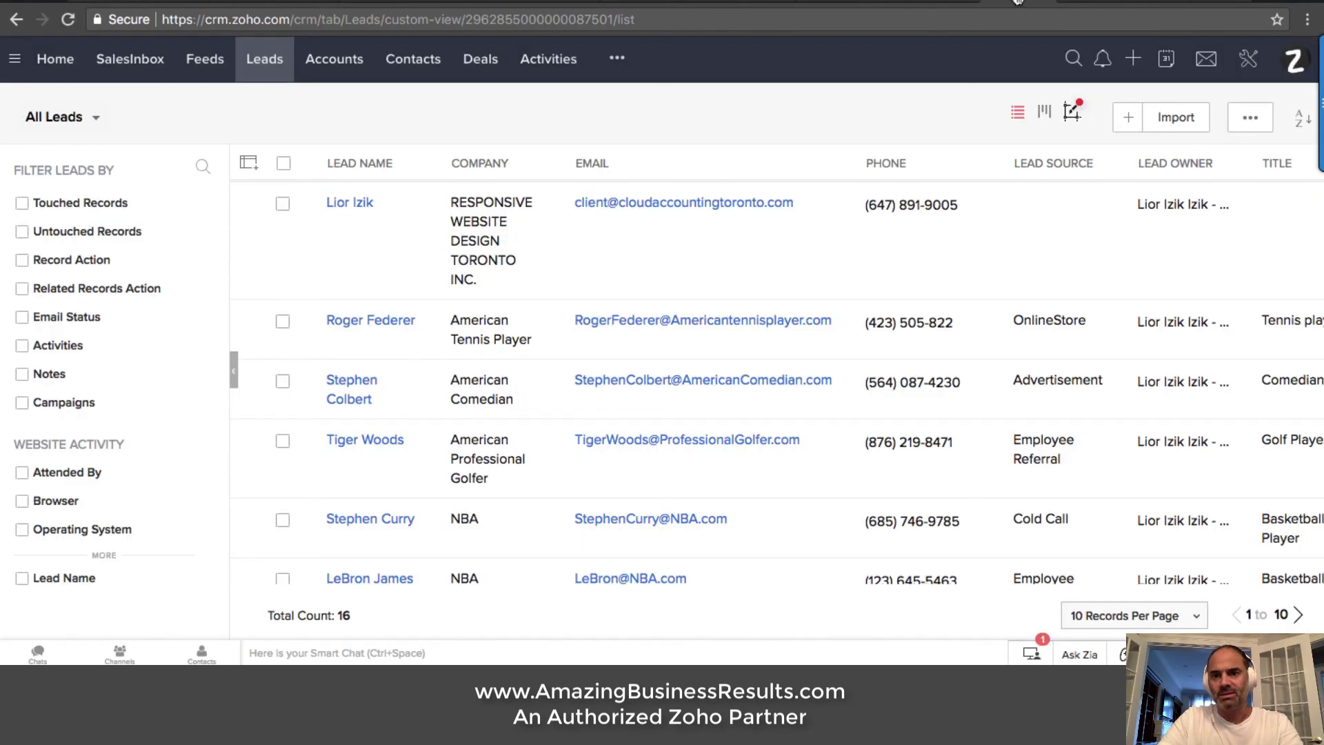
pyautogui.click(1251, 64)
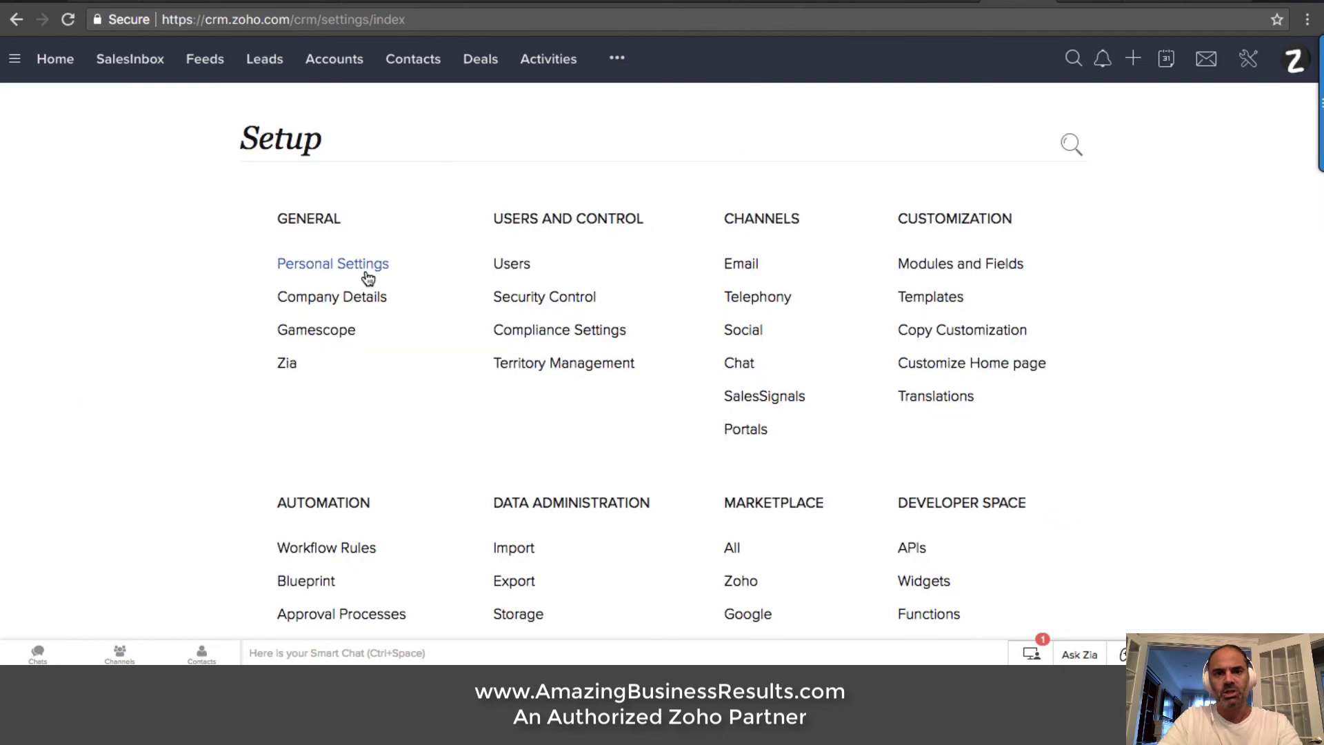
pyautogui.scroll(-5, 368, 277)
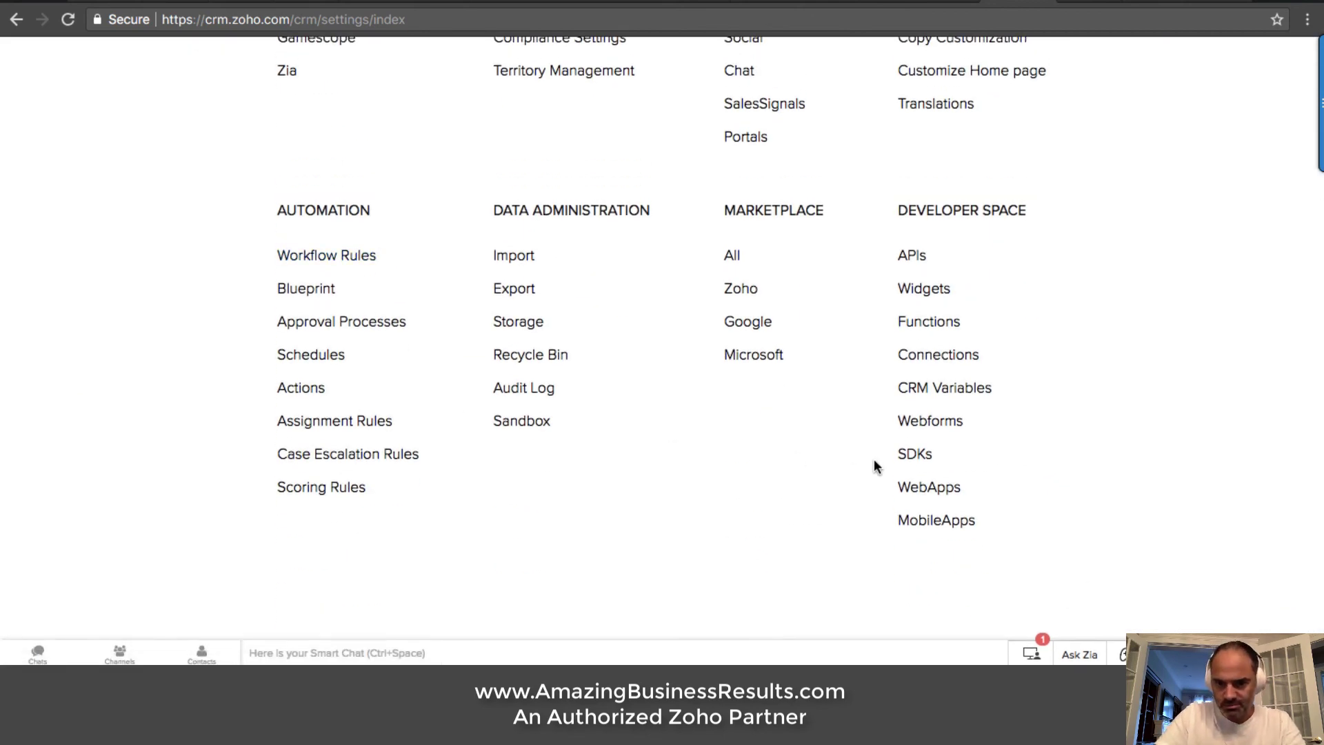
pyautogui.click(931, 422)
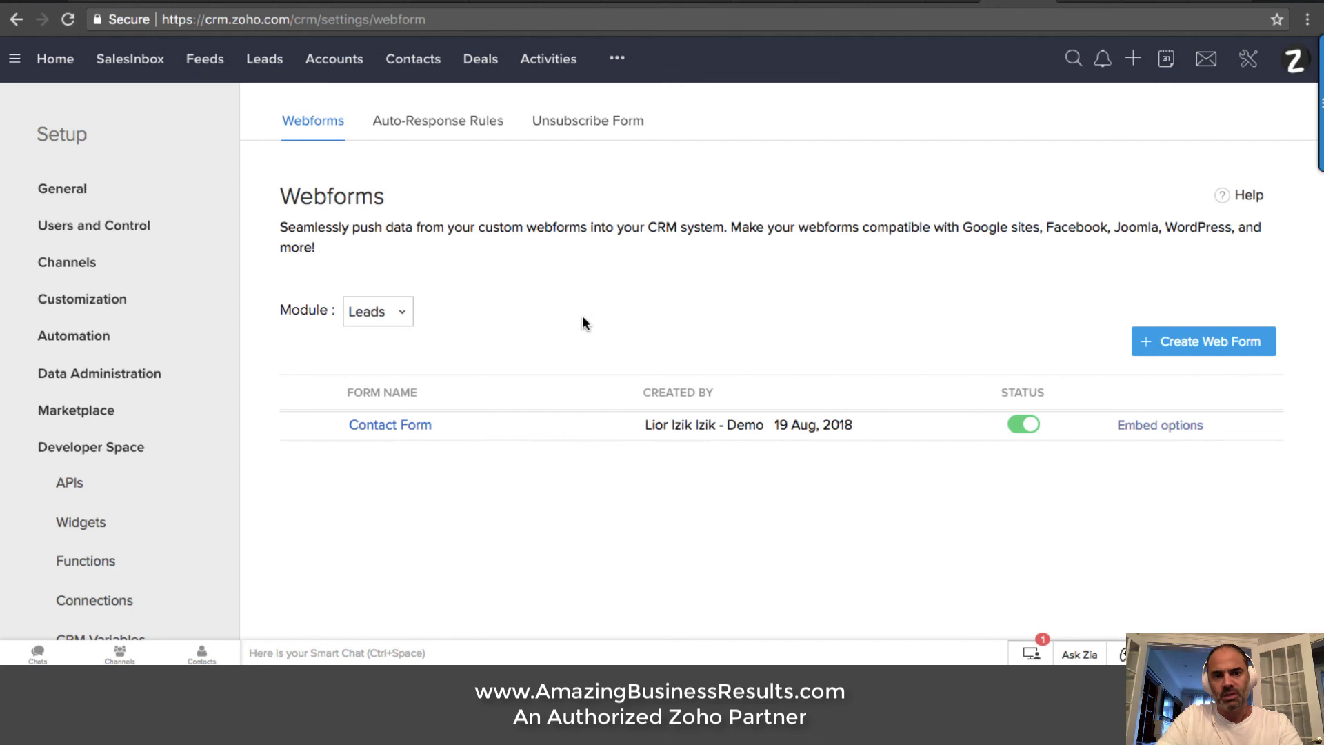
pyautogui.click(402, 424)
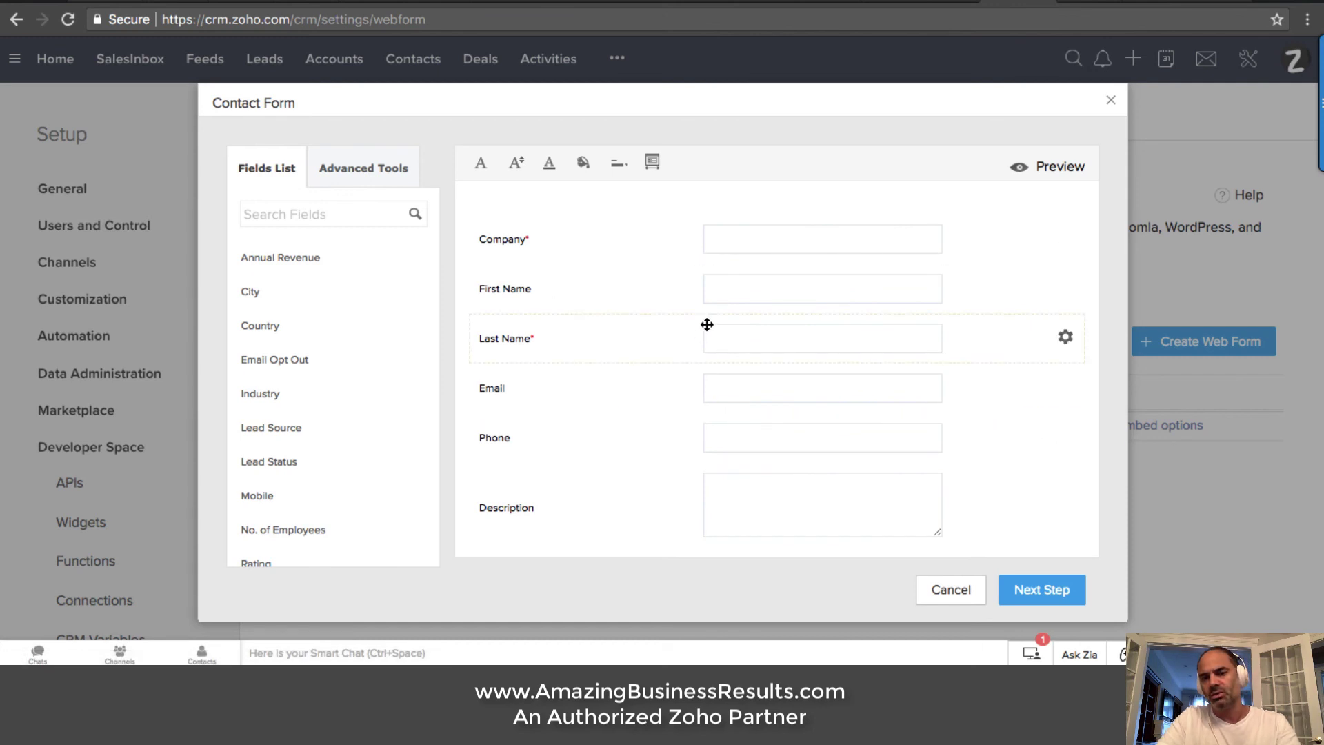
pyautogui.click(1052, 593)
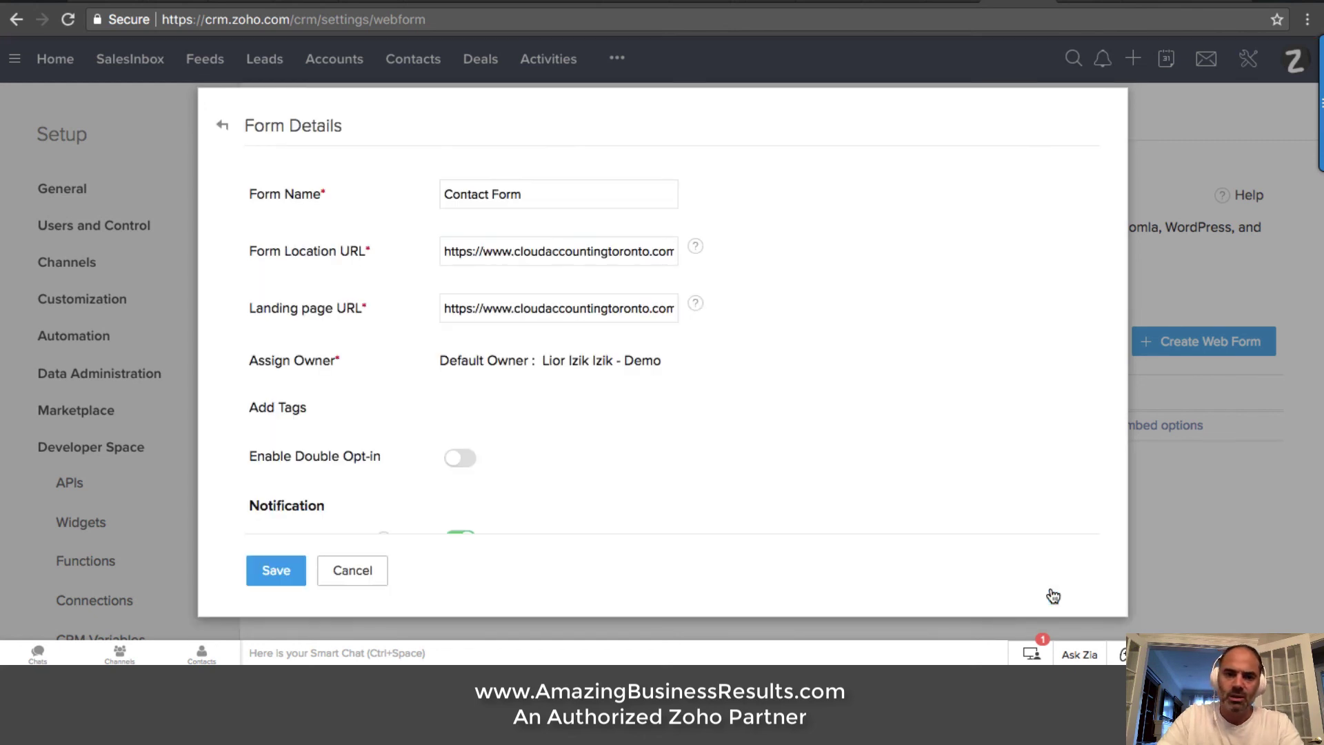
# Check the Form Location ends in /contact and the landing page in /thank-you, matching the website
pyautogui.moveTo(553, 244); pyautogui.dragTo(693, 248)
pyautogui.moveTo(594, 307); pyautogui.dragTo(719, 312)
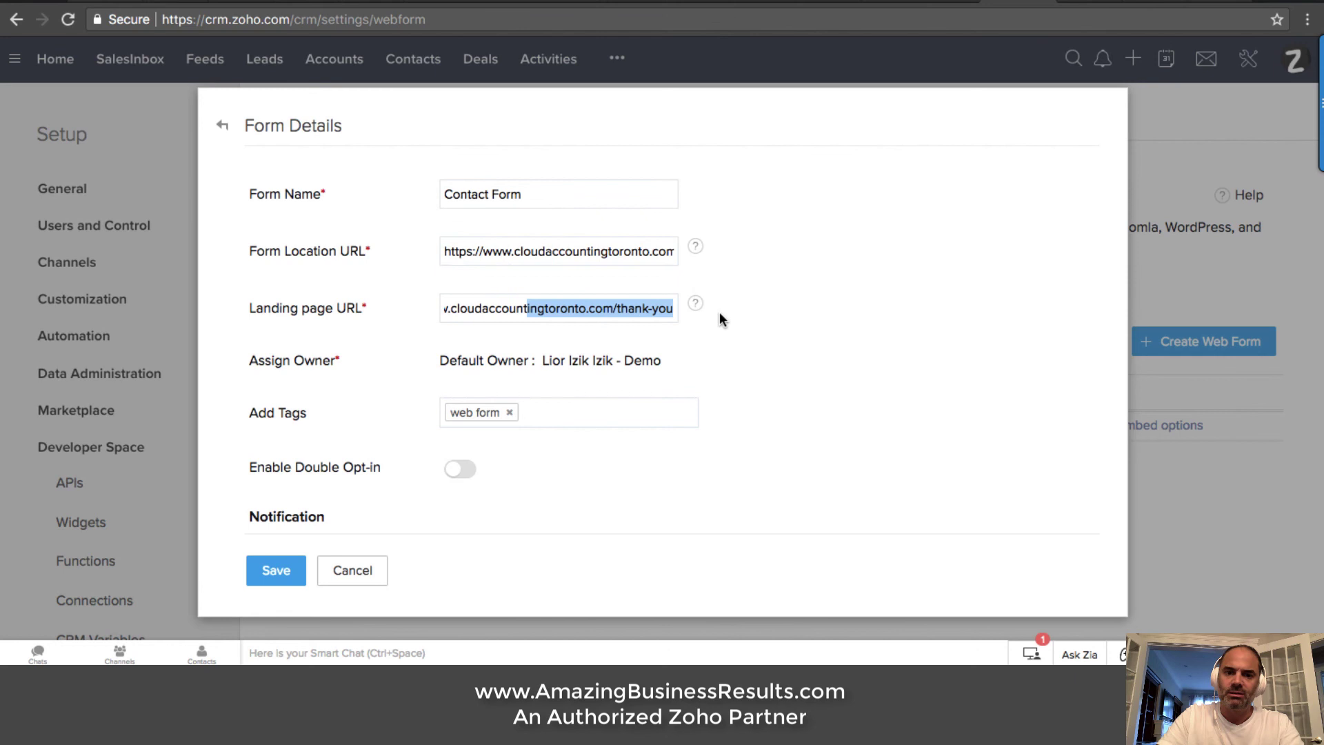
pyautogui.moveTo(607, 251); pyautogui.dragTo(791, 258)
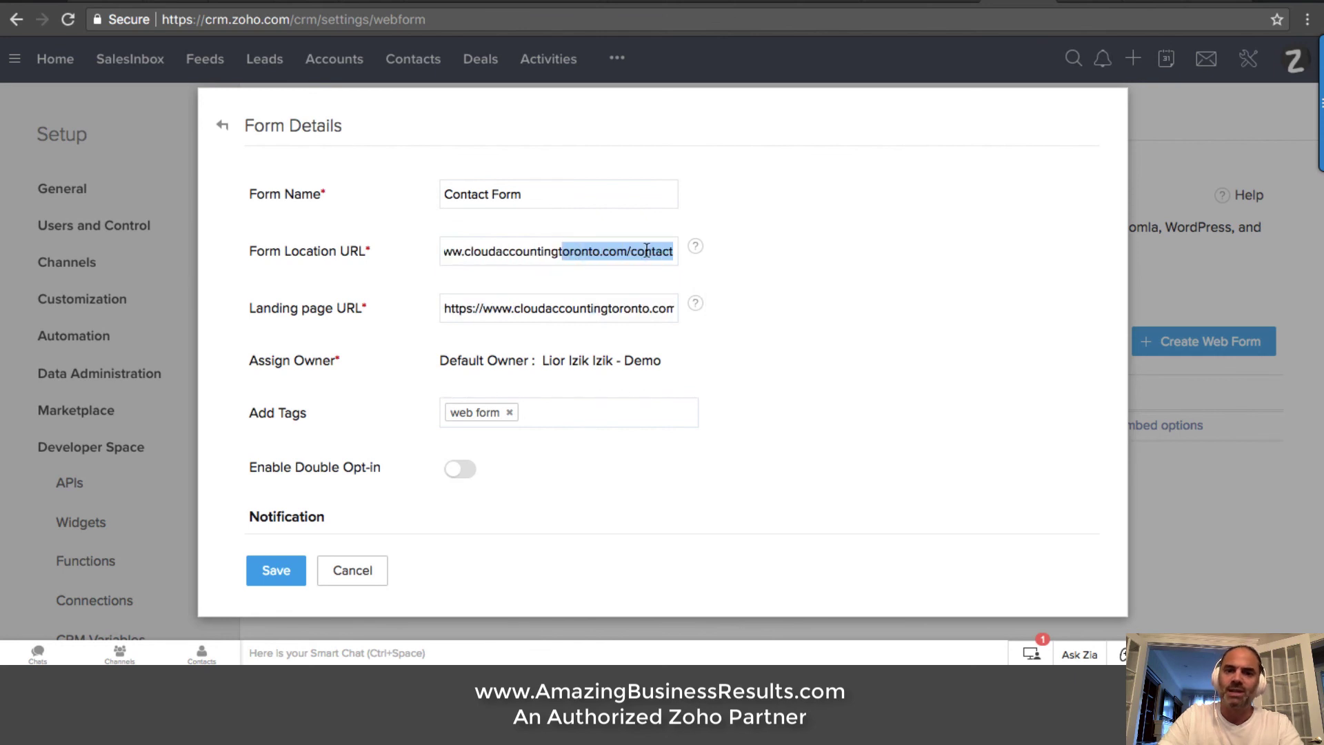
pyautogui.click(1074, 5)
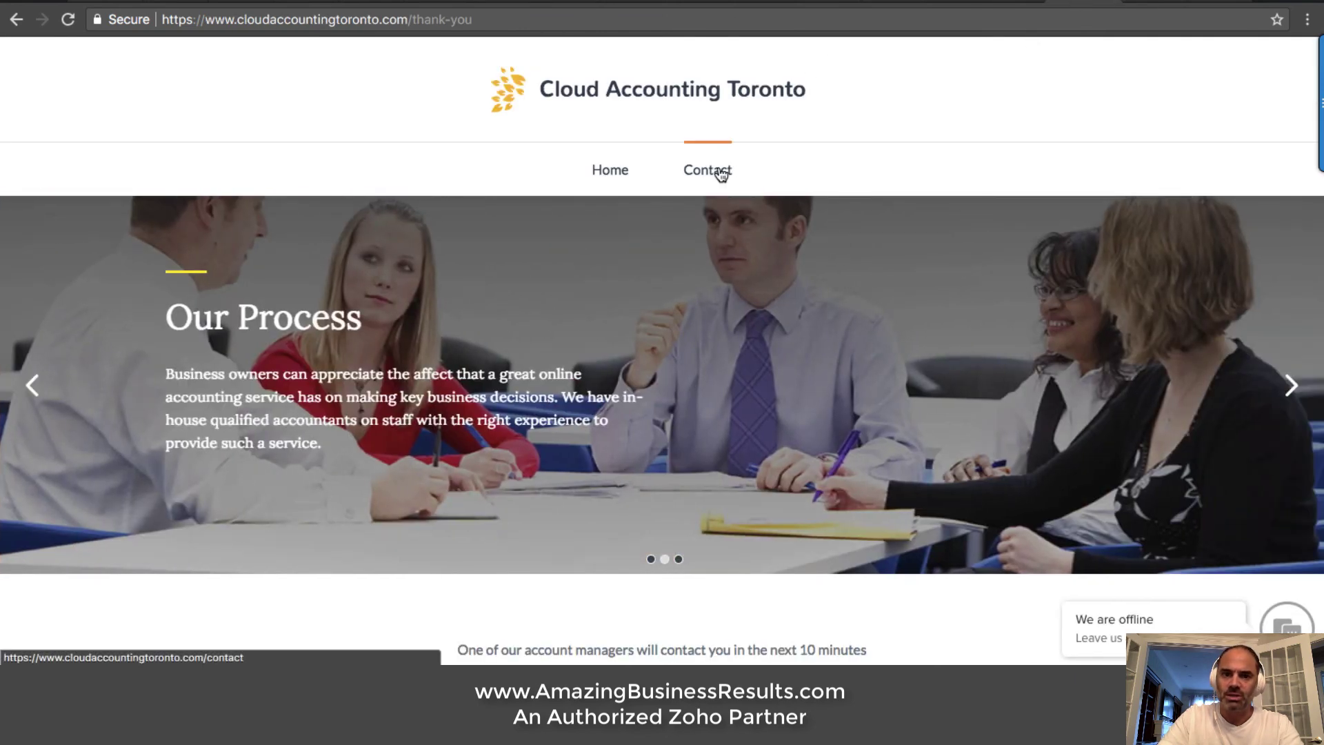
pyautogui.click(722, 174)
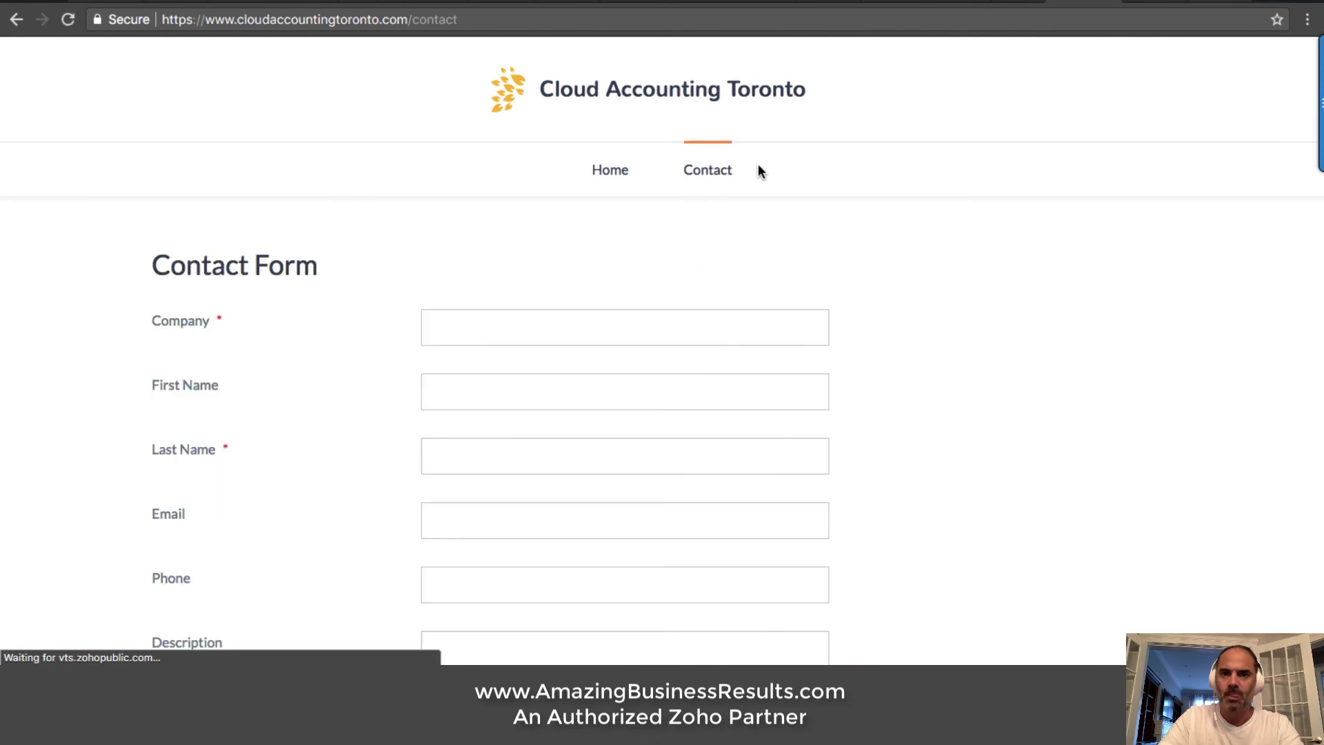
pyautogui.click(1012, 3)
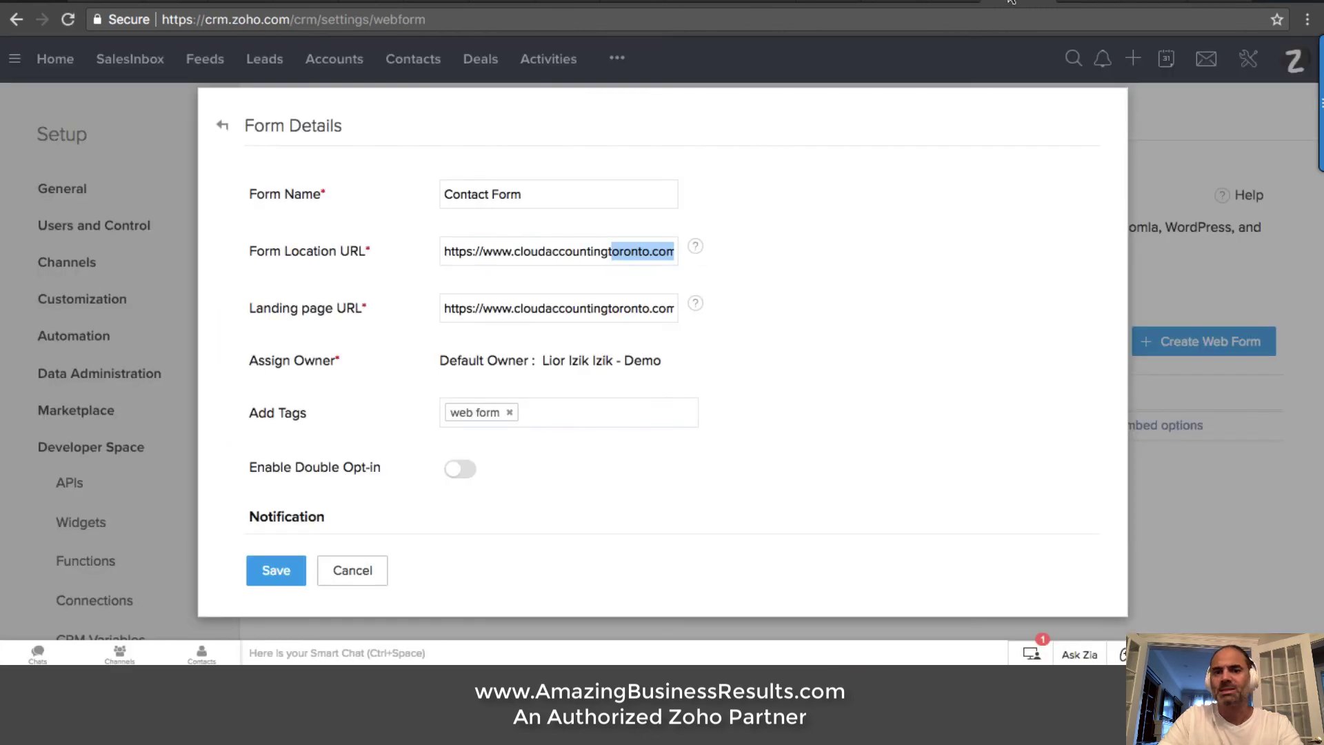
pyautogui.moveTo(644, 308); pyautogui.dragTo(784, 307)
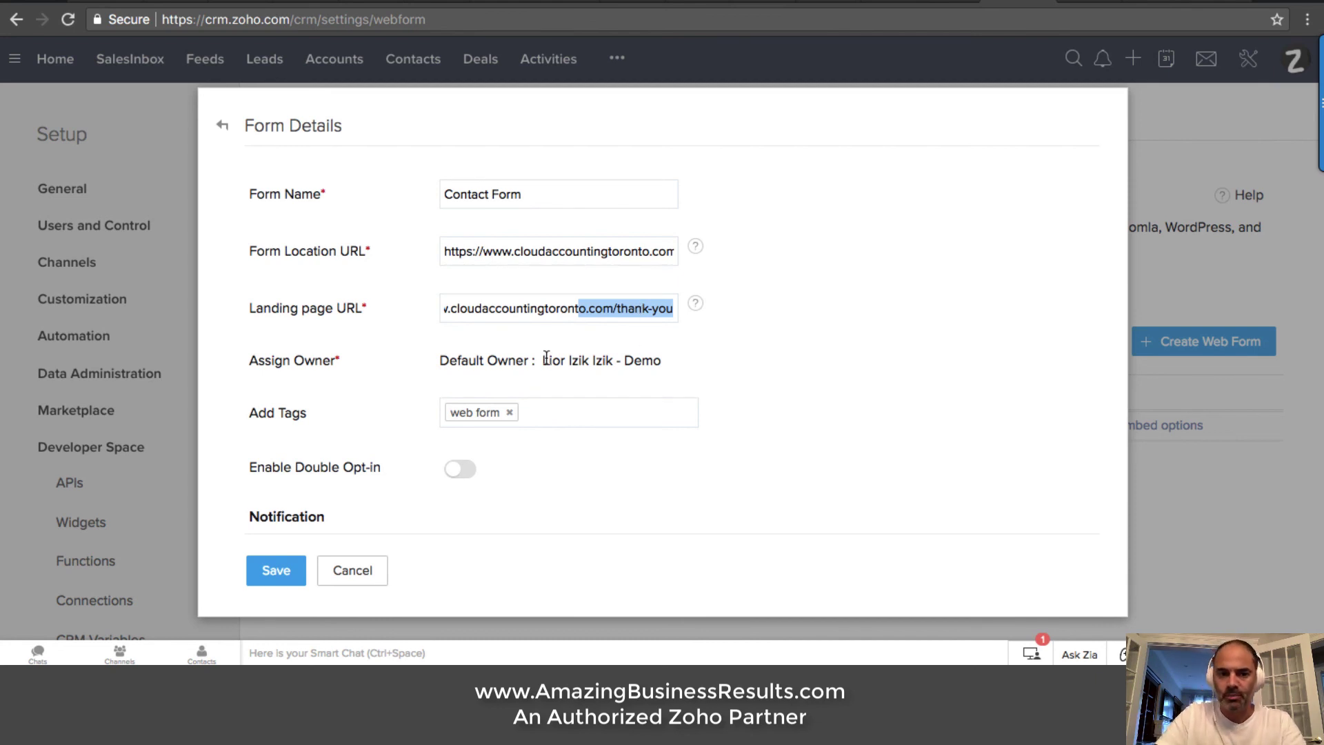
# Scroll through the Notification, Acknowledge Visitor, From and Visitor Tracking settings of the form
pyautogui.scroll(-3, 545, 354)
pyautogui.scroll(-1, 623, 343)
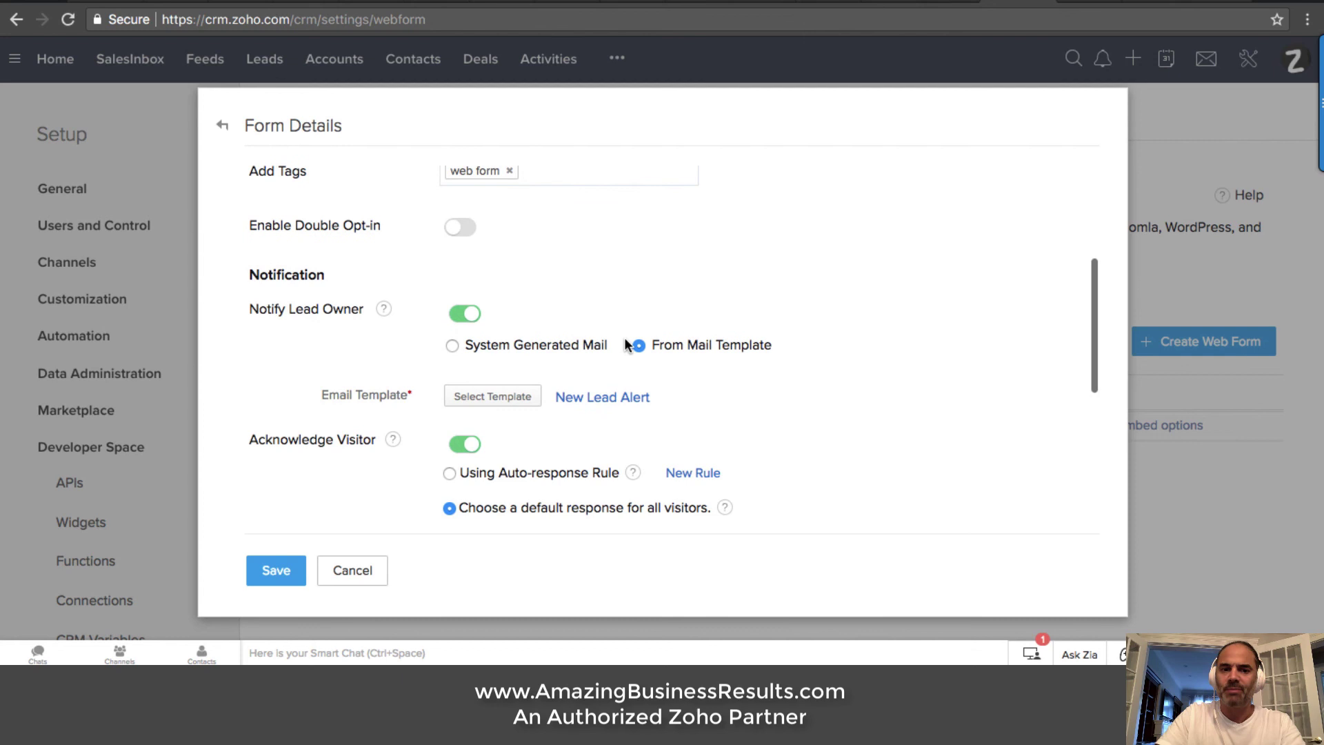
pyautogui.scroll(-1, 686, 293)
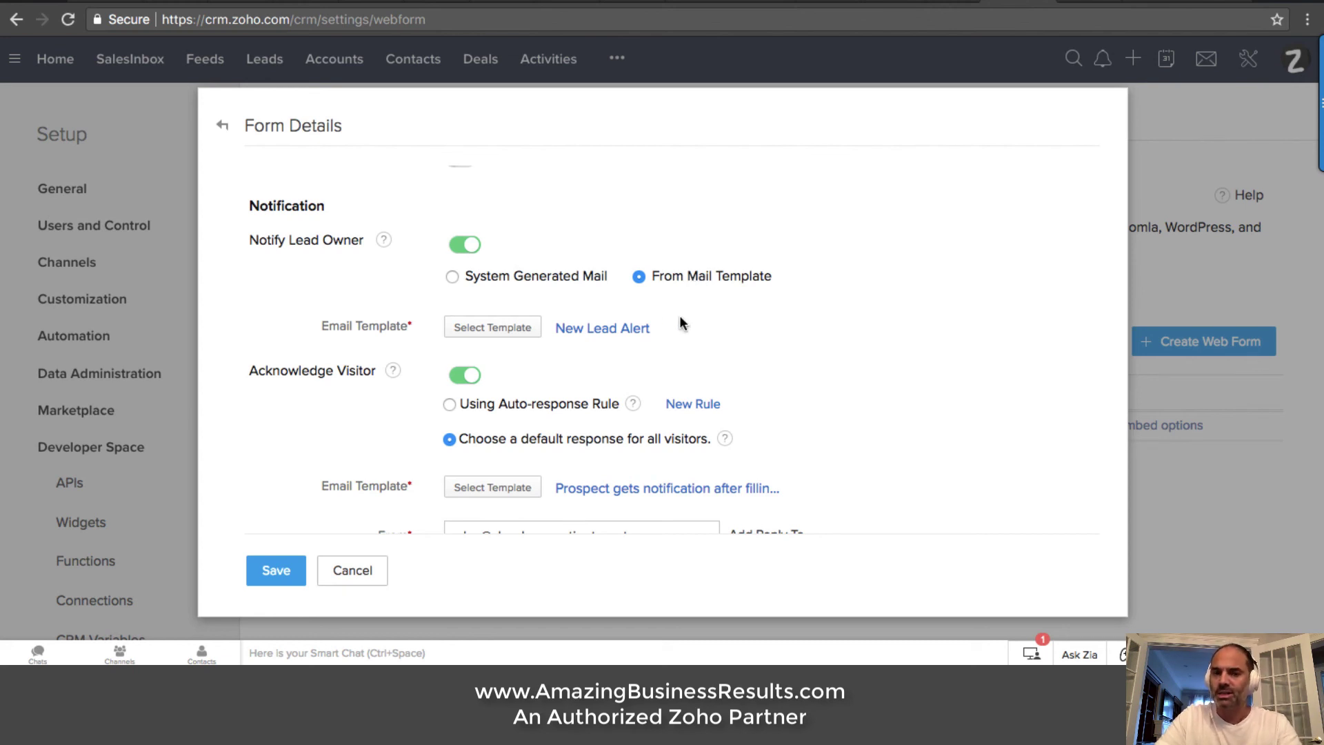
pyautogui.scroll(-1, 712, 302)
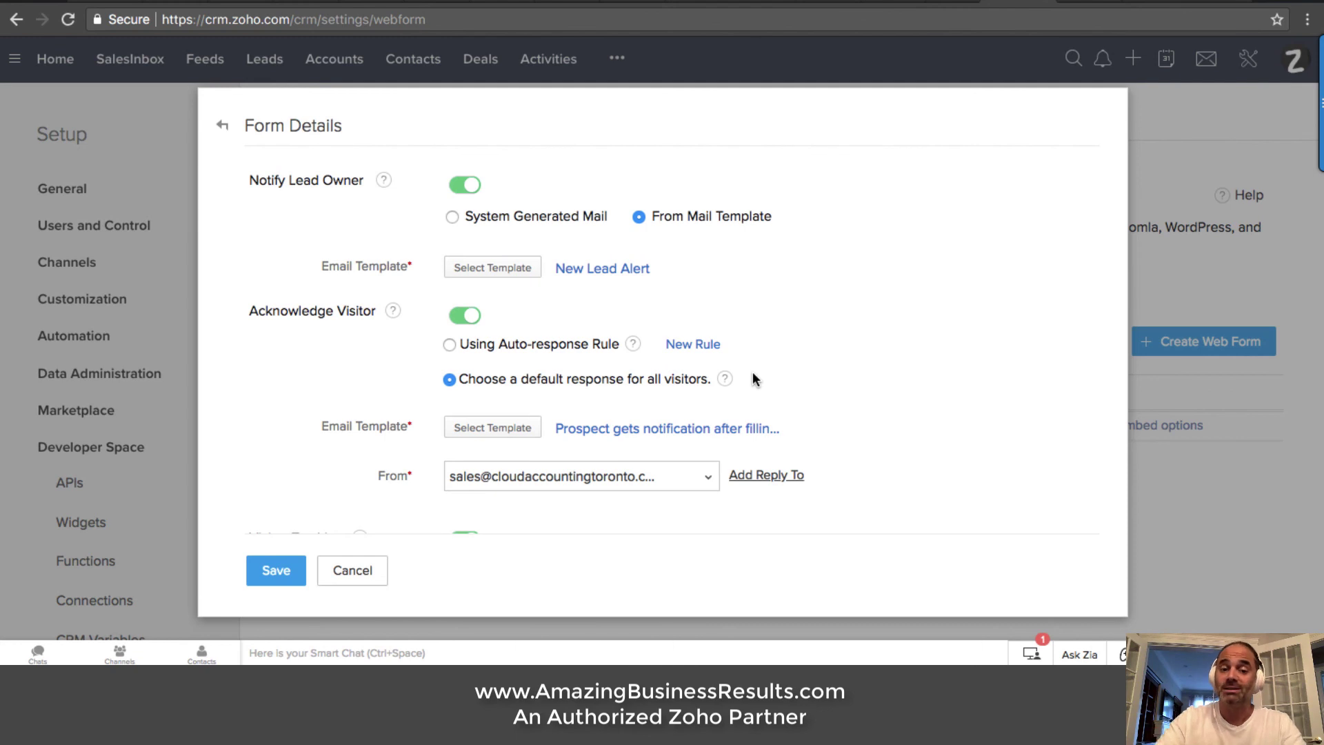
pyautogui.scroll(-1, 753, 374)
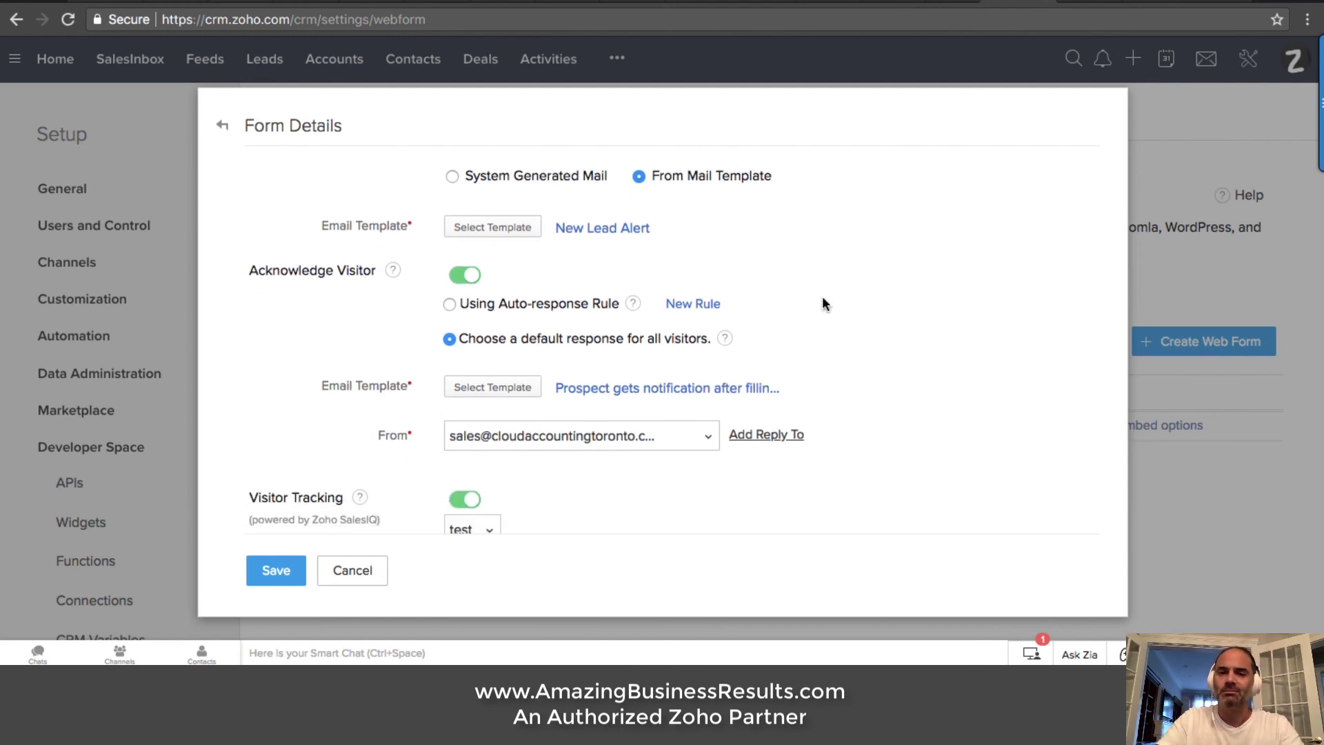
pyautogui.scroll(-5, 824, 303)
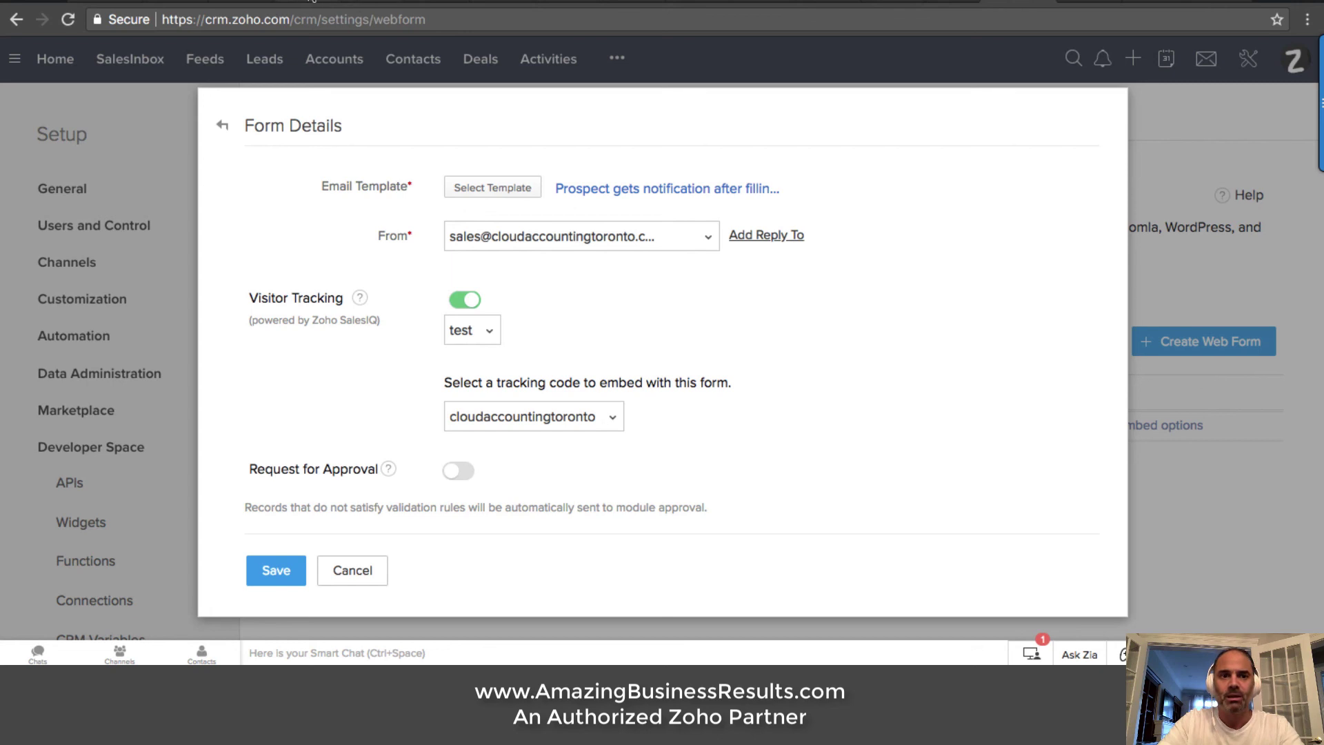
# Open the 6:47 PM New Lead Landed notification from the Zoho Mail inbox
pyautogui.click(296, 2)
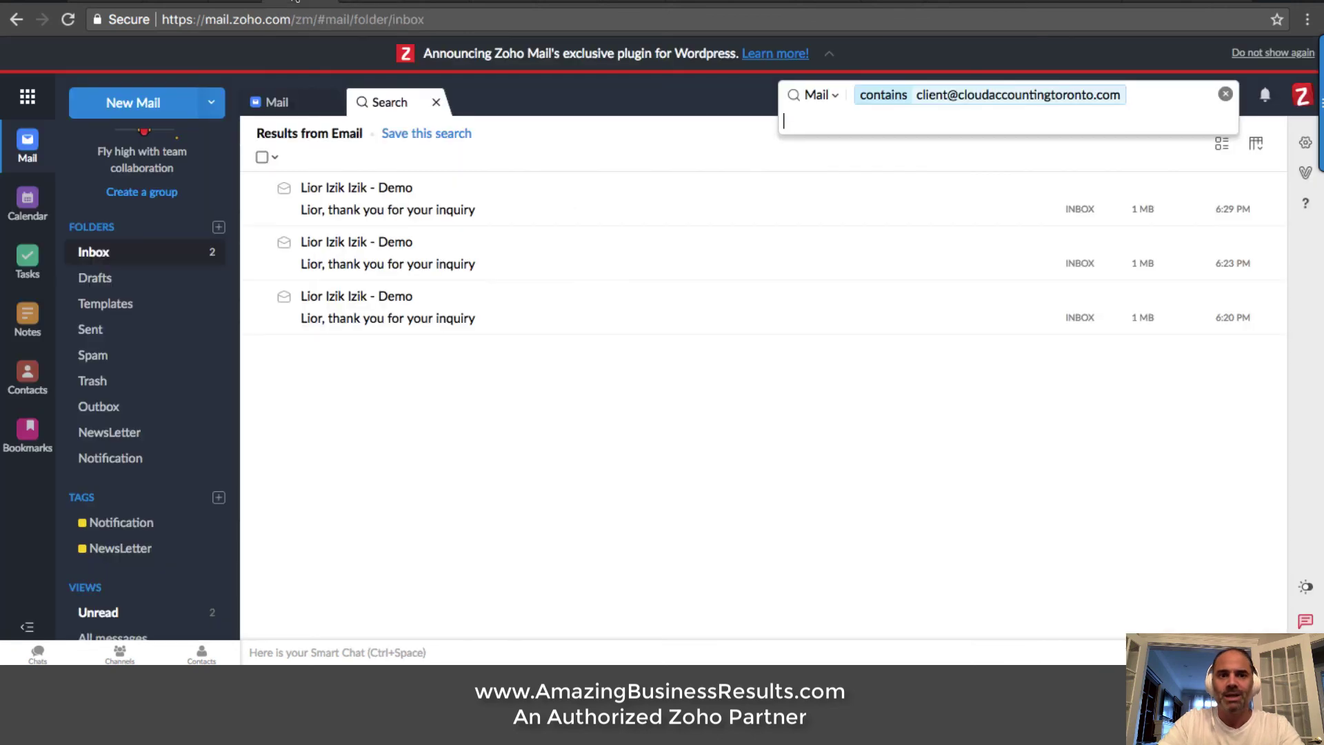
pyautogui.click(288, 103)
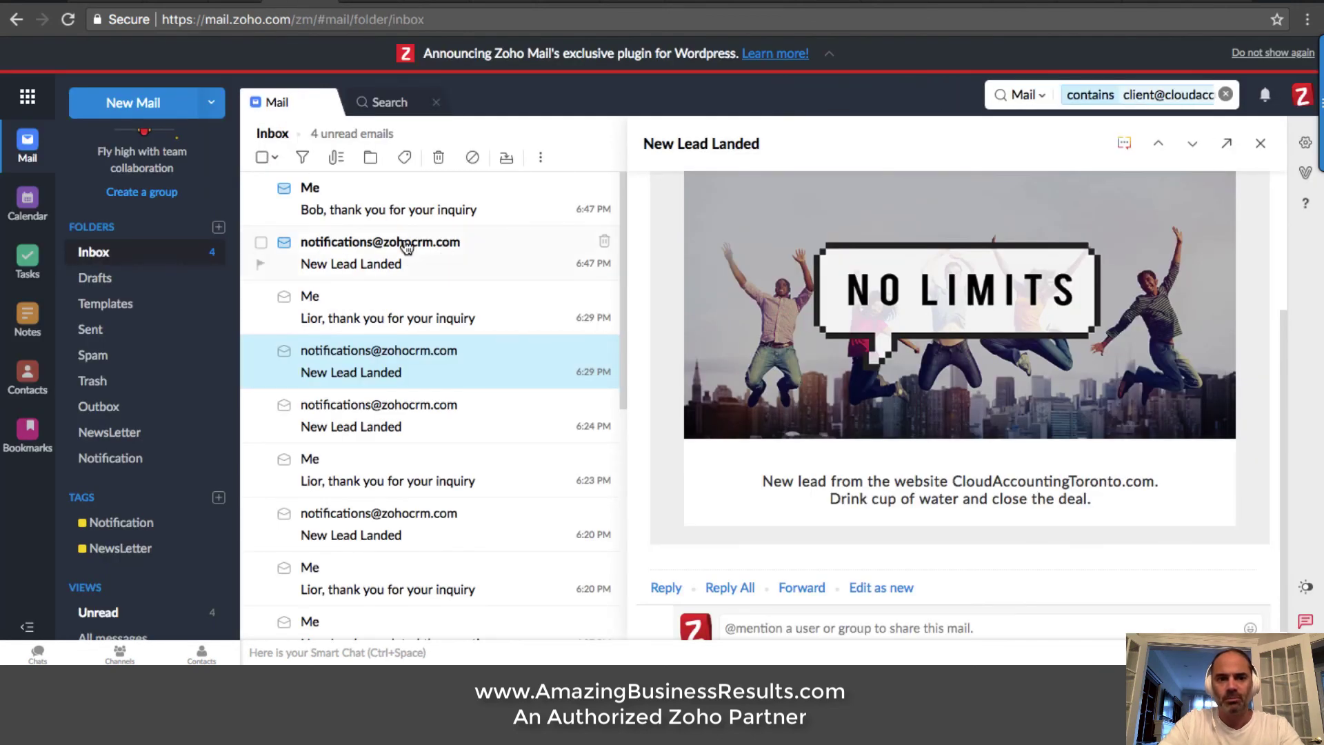
pyautogui.click(384, 256)
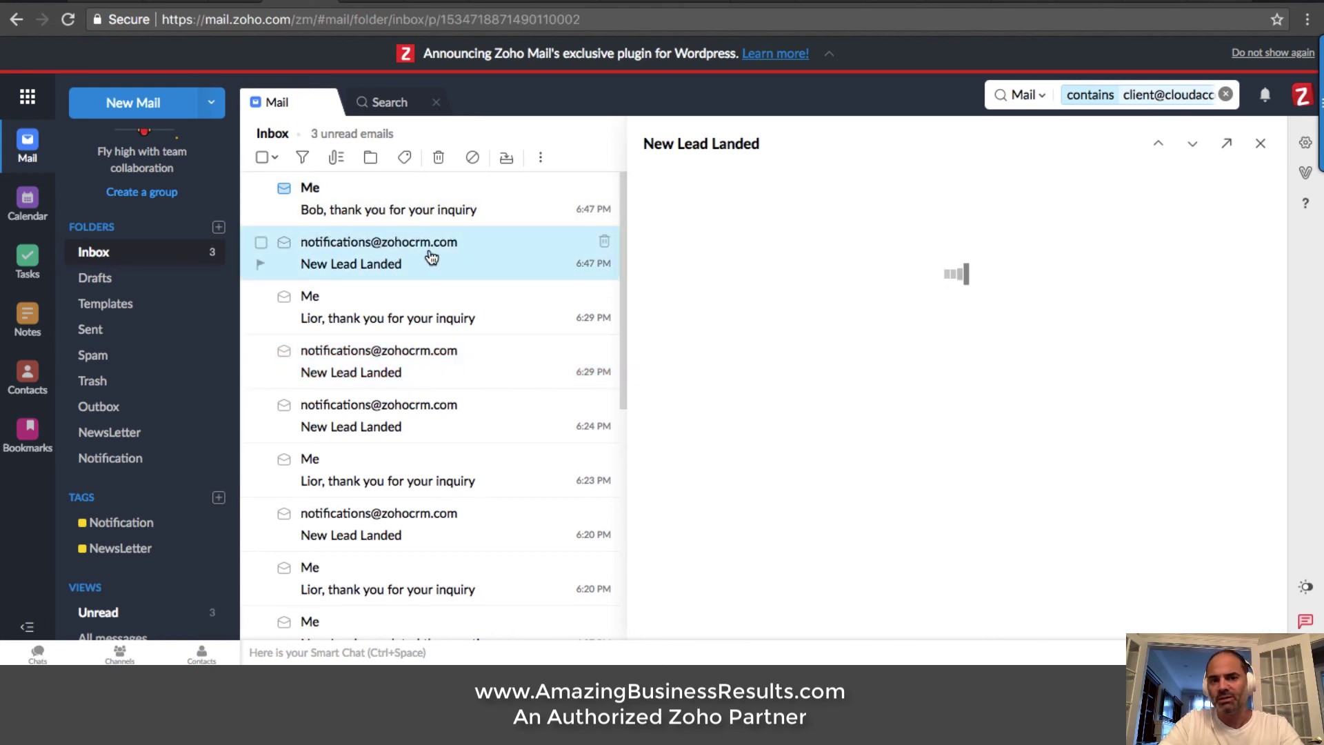
pyautogui.scroll(-3, 1007, 392)
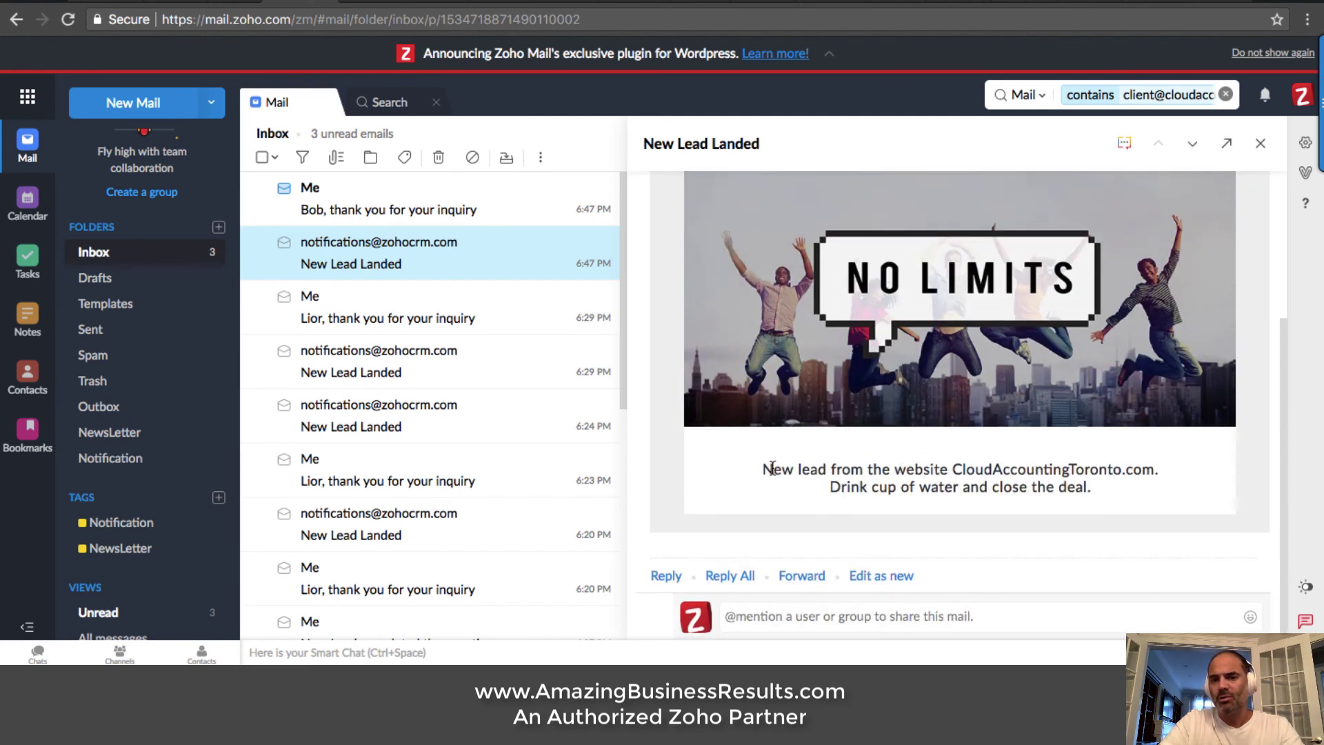
# Highlight the new-lead lines of the message, then return to the CRM form details
pyautogui.moveTo(763, 469); pyautogui.dragTo(1140, 481)
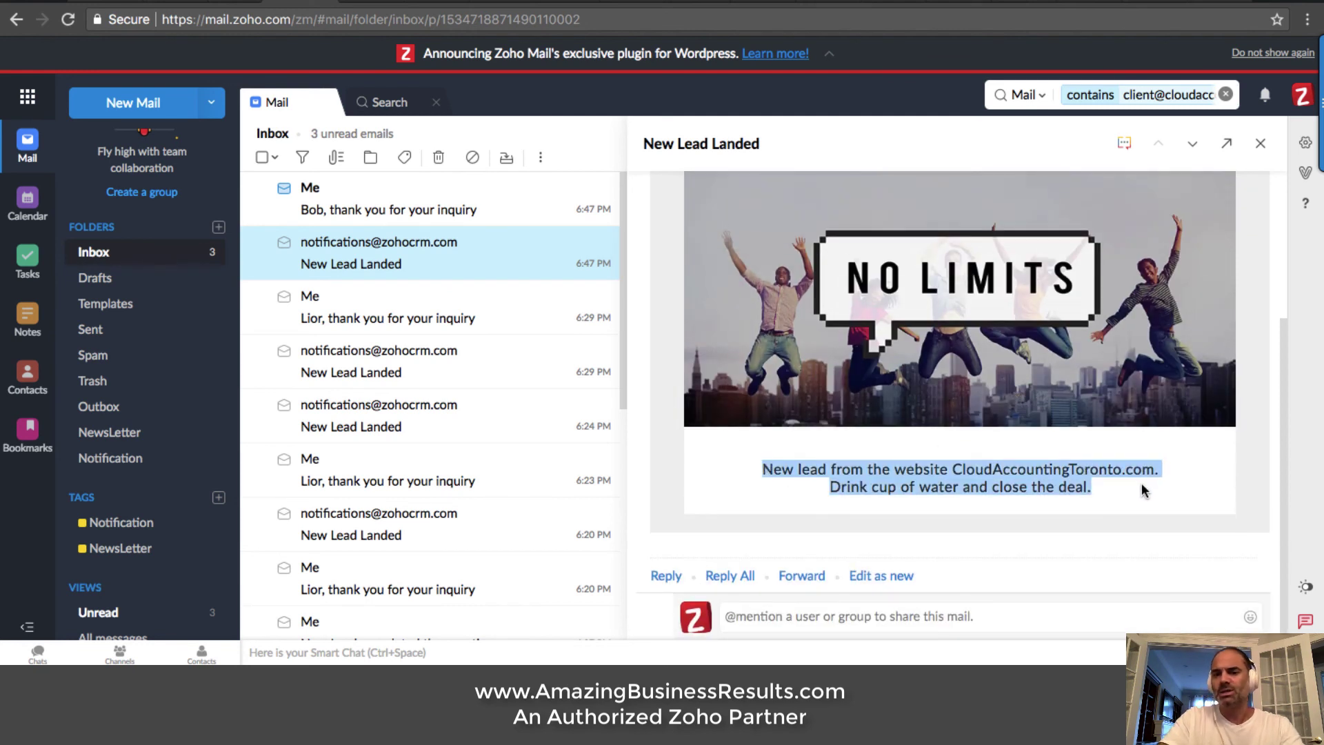
pyautogui.click(1141, 483)
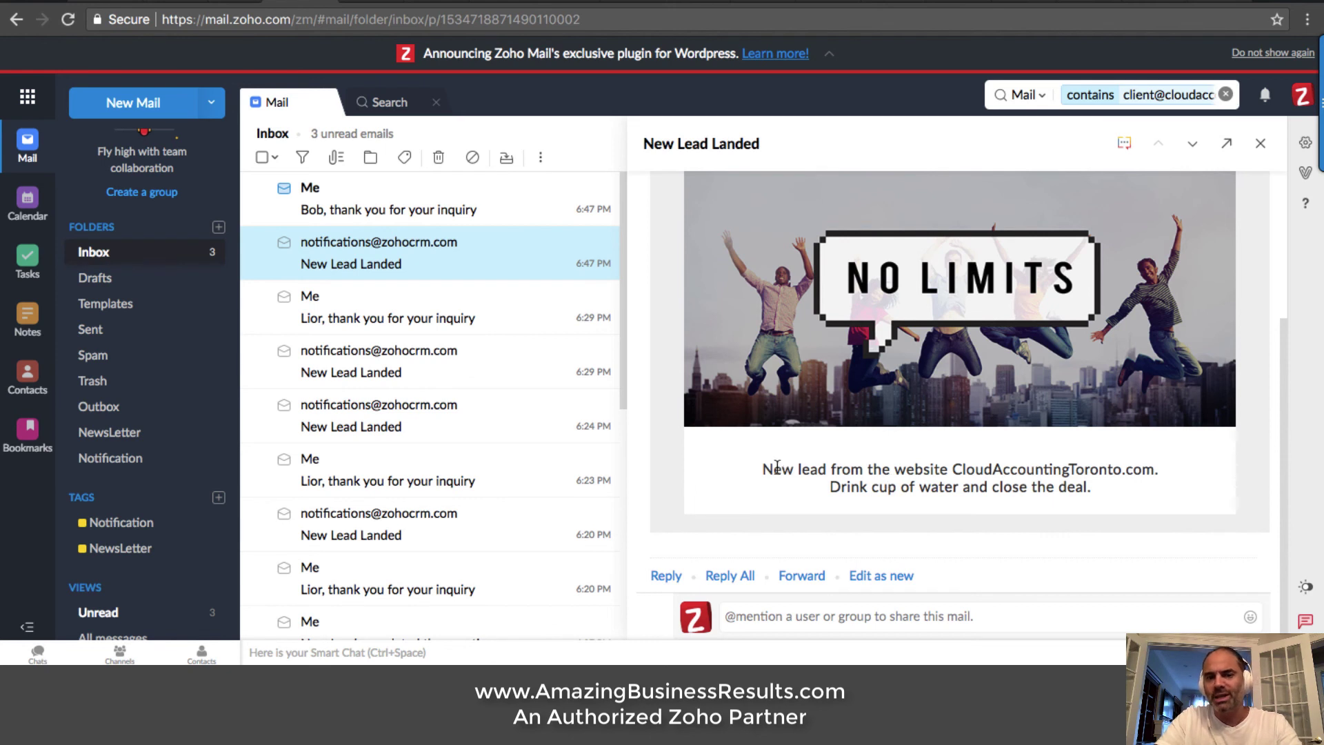
pyautogui.moveTo(763, 469); pyautogui.dragTo(1099, 487)
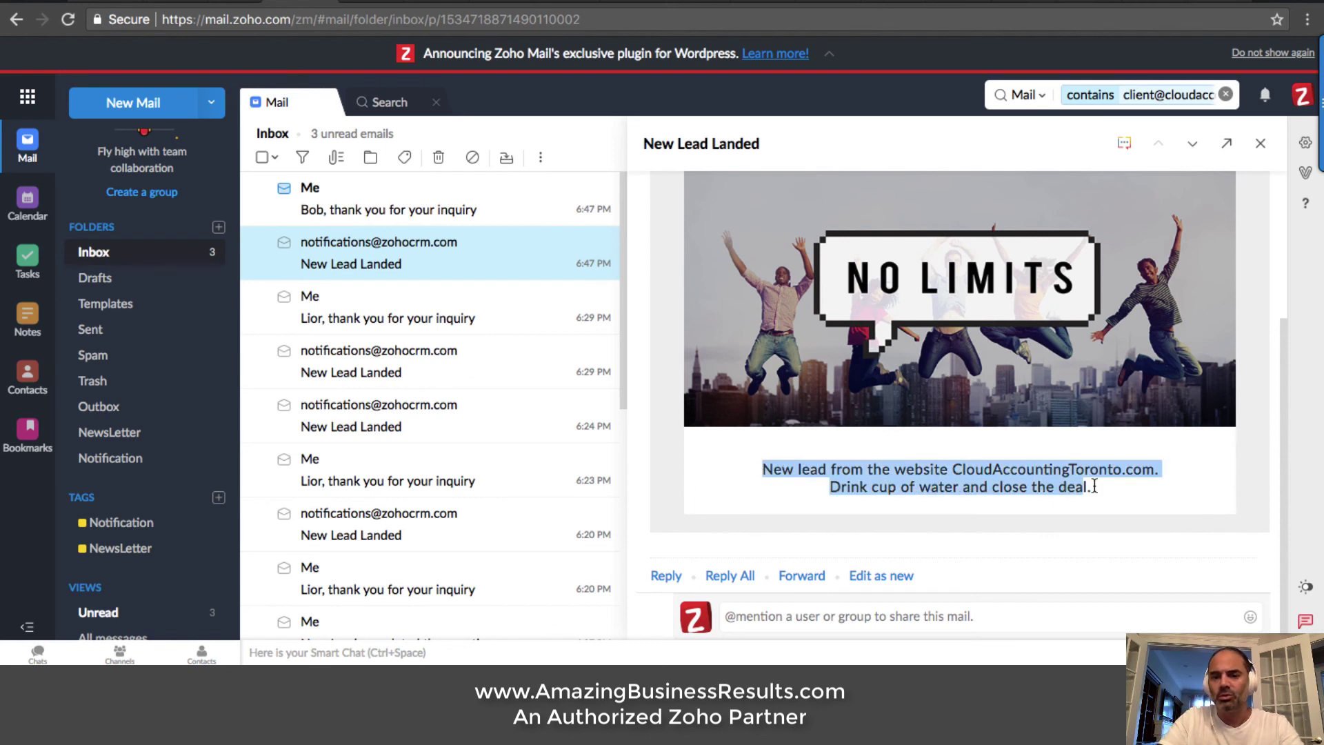
pyautogui.click(1098, 487)
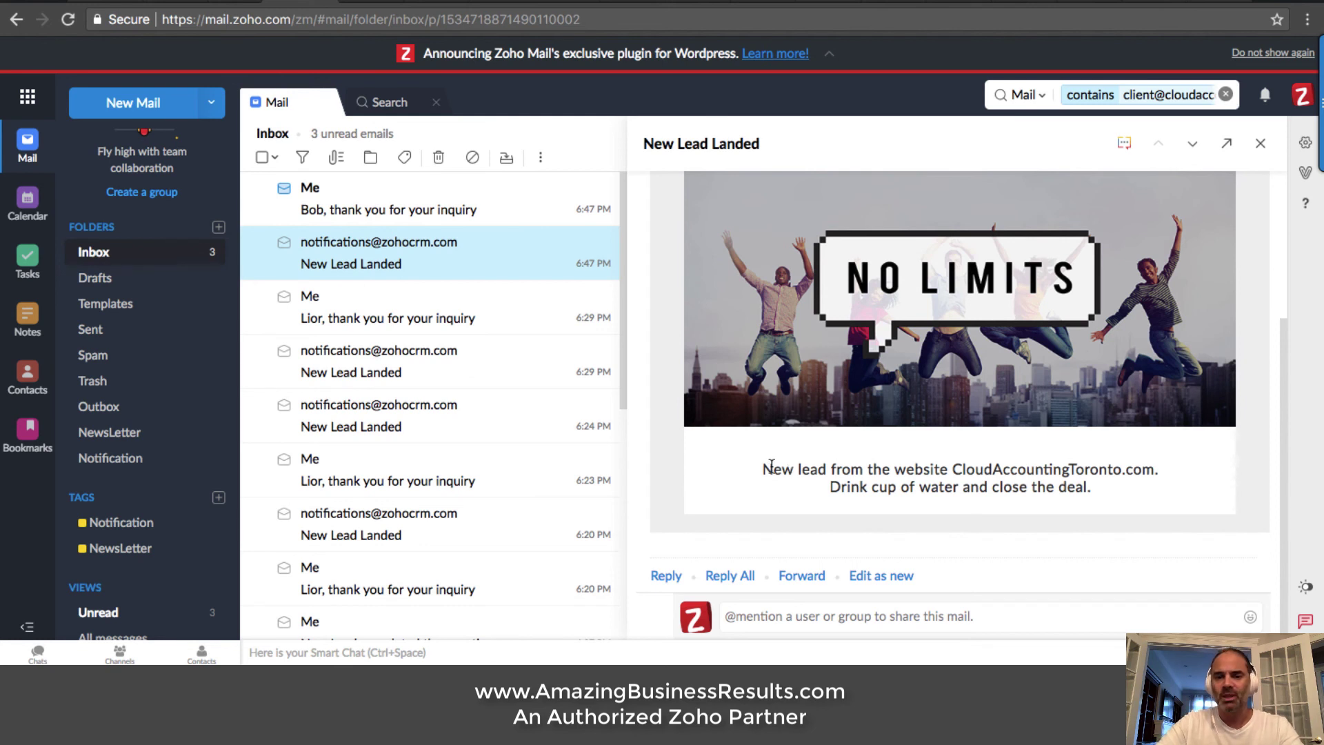
pyautogui.moveTo(763, 469); pyautogui.dragTo(1127, 482)
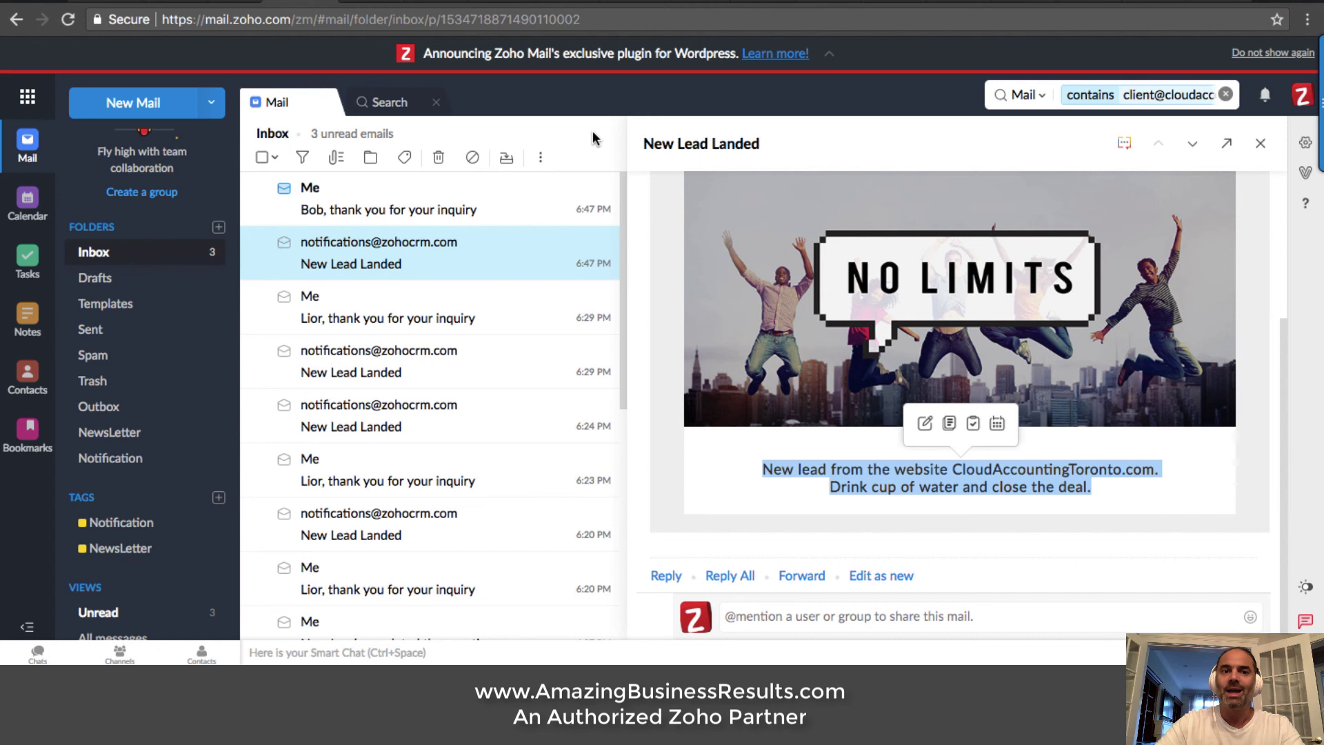
pyautogui.click(1014, 3)
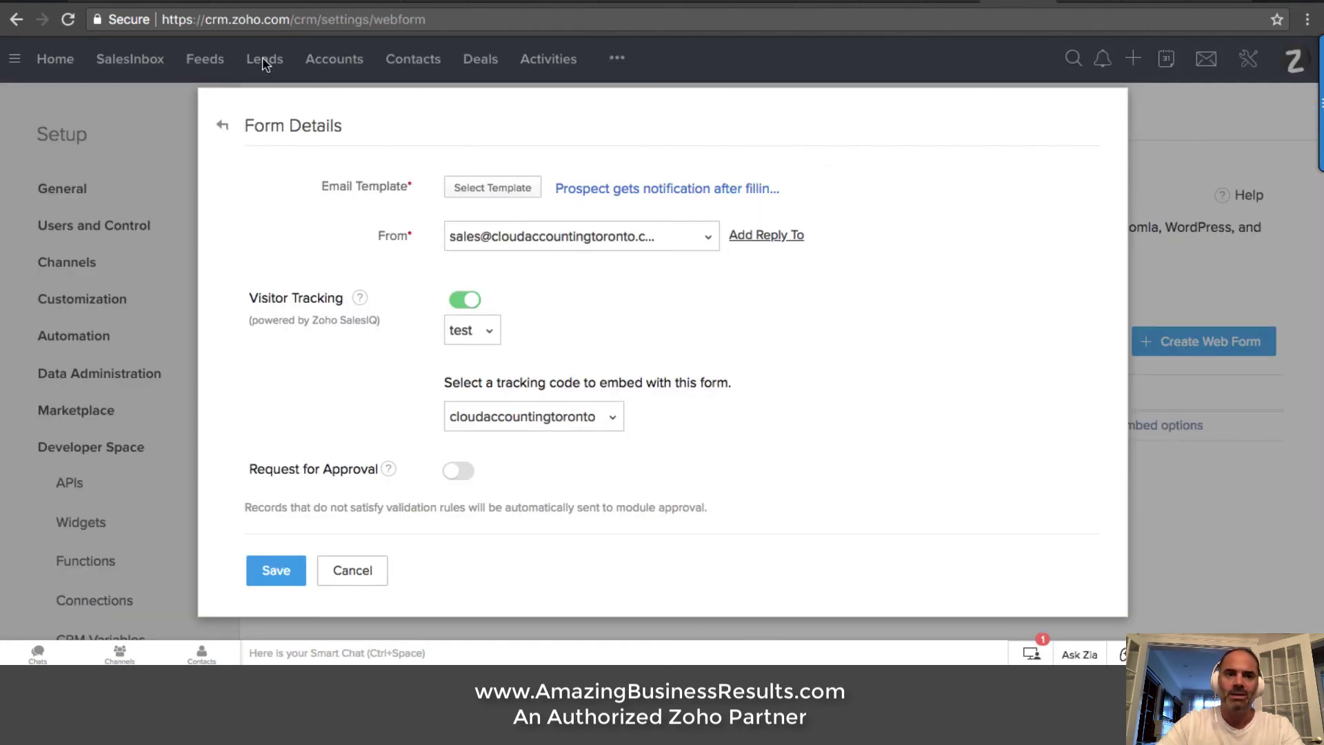
# Cancel the form details, open the top lead's record from Leads, then switch to Zoho Mail
pyautogui.click(367, 578)
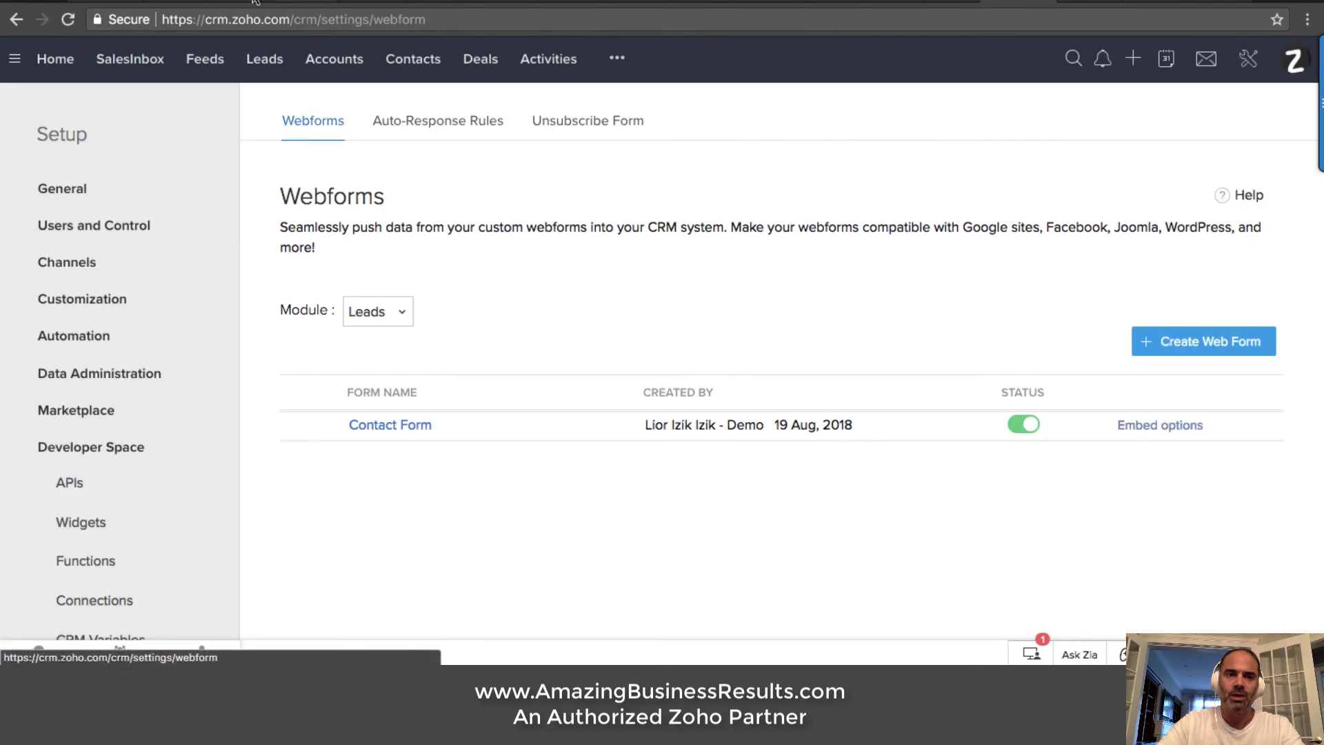
pyautogui.click(265, 63)
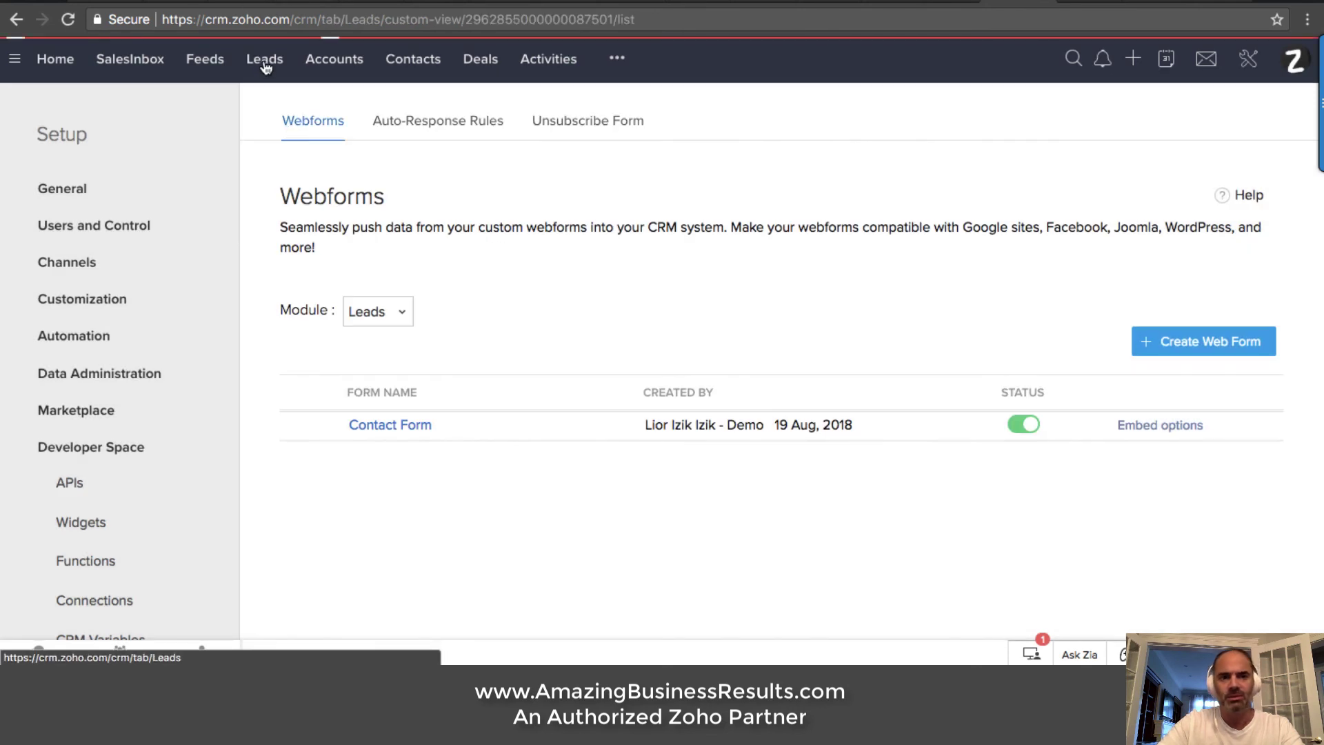
pyautogui.click(265, 67)
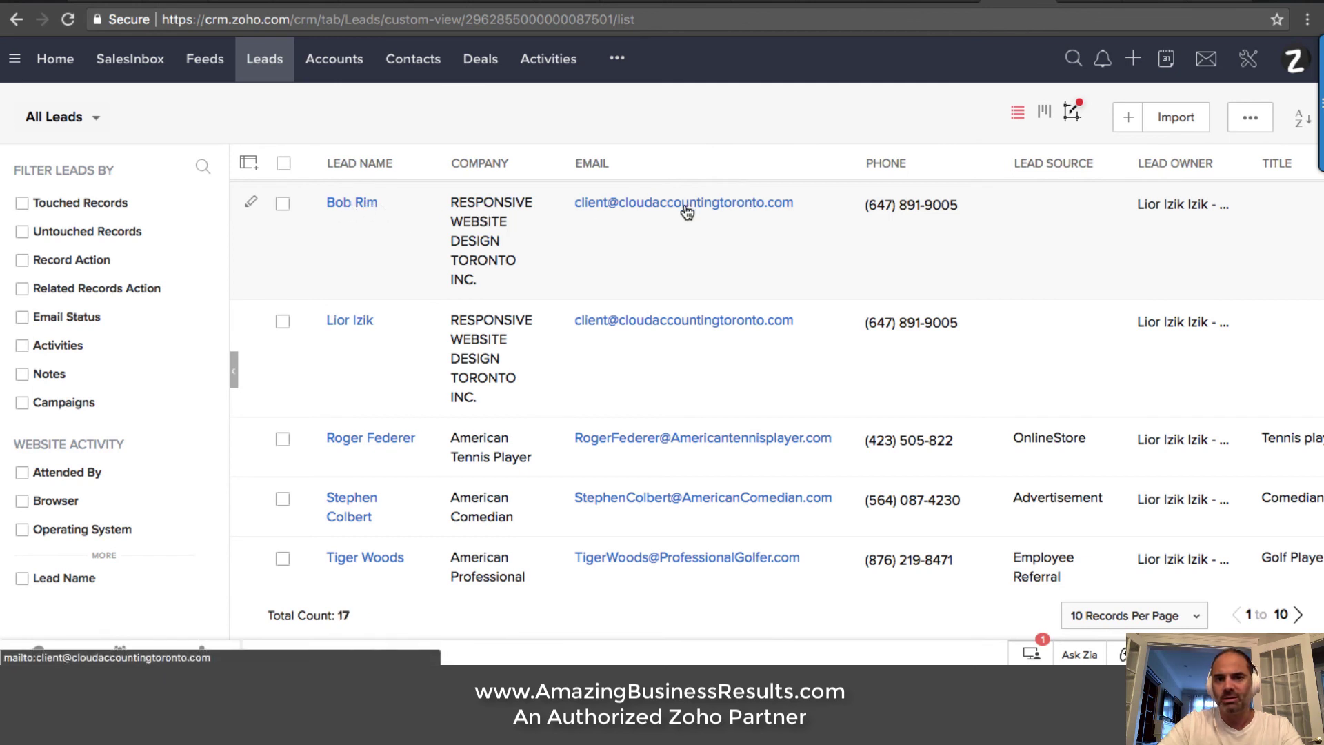
pyautogui.click(359, 202)
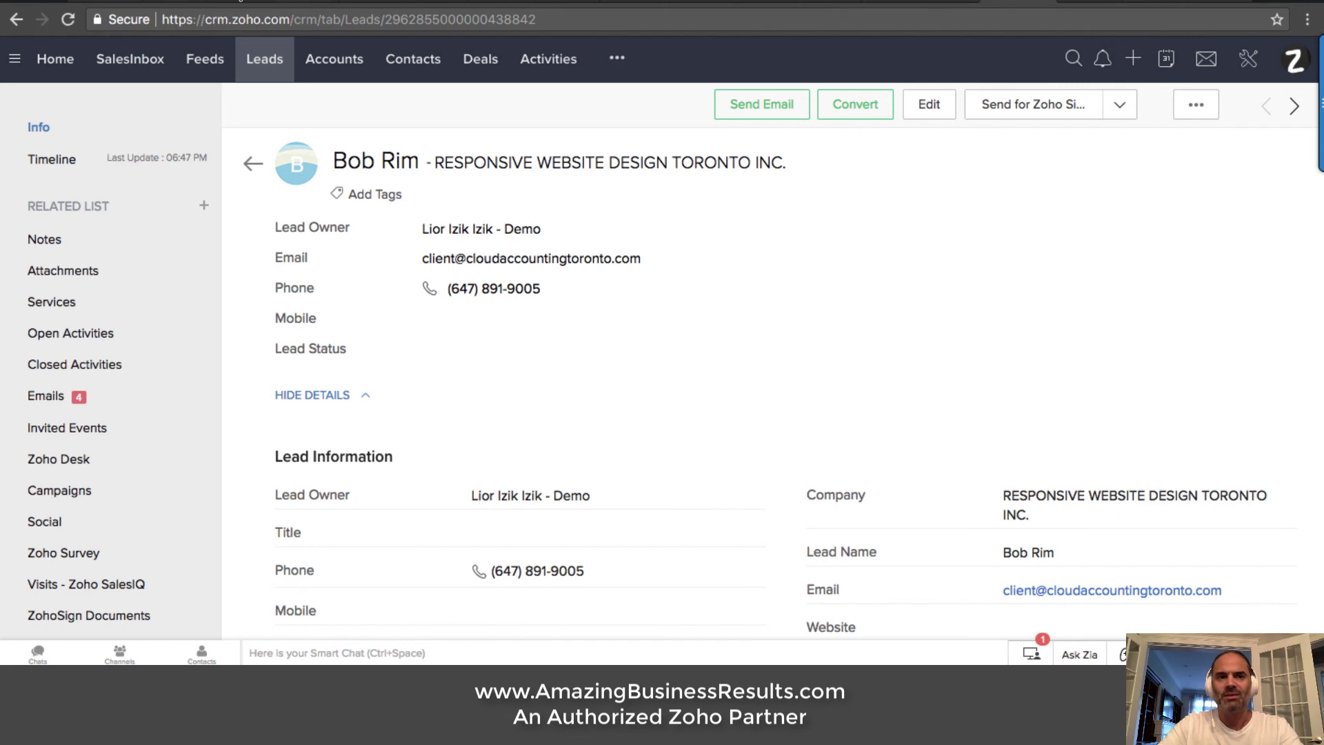
pyautogui.click(295, 2)
# Rerun the lead's address search and open the new 6:47 PM thank-you-for-your-inquiry email
pyautogui.click(389, 102)
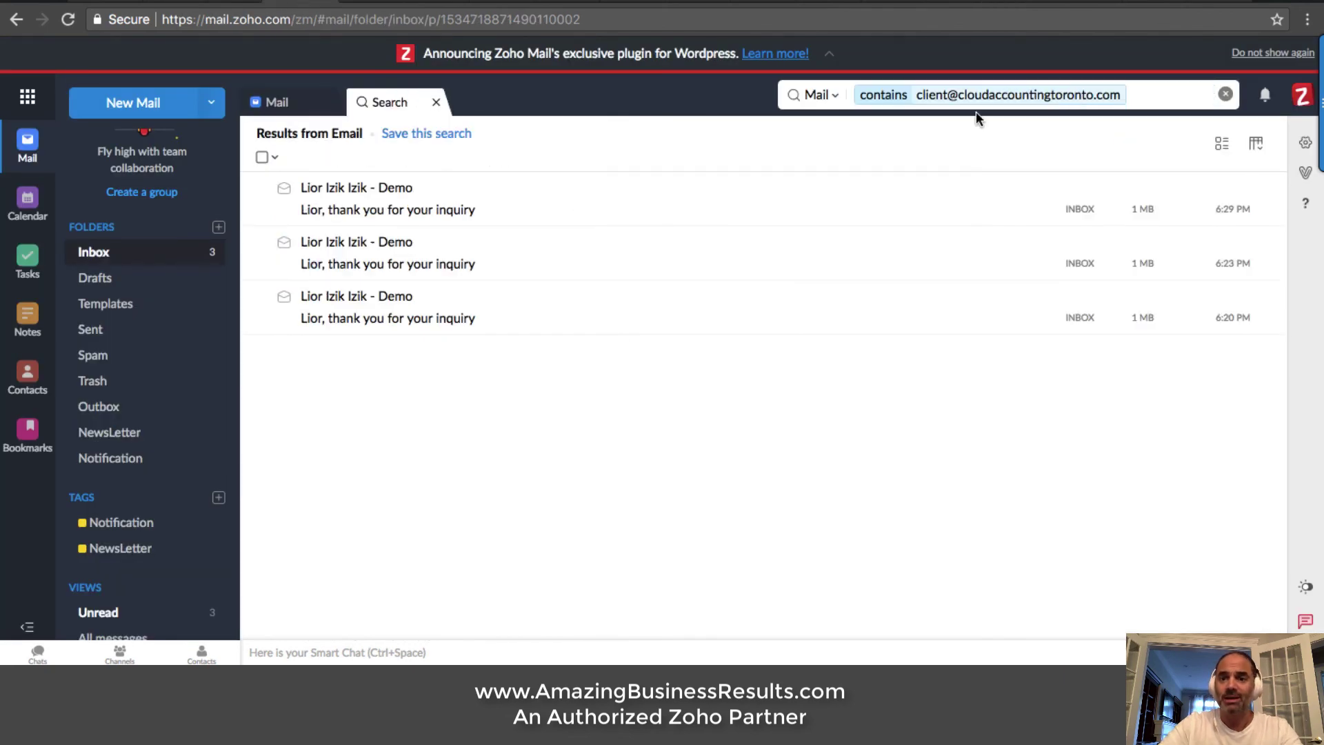
pyautogui.click(1154, 95)
pyautogui.press('Return')
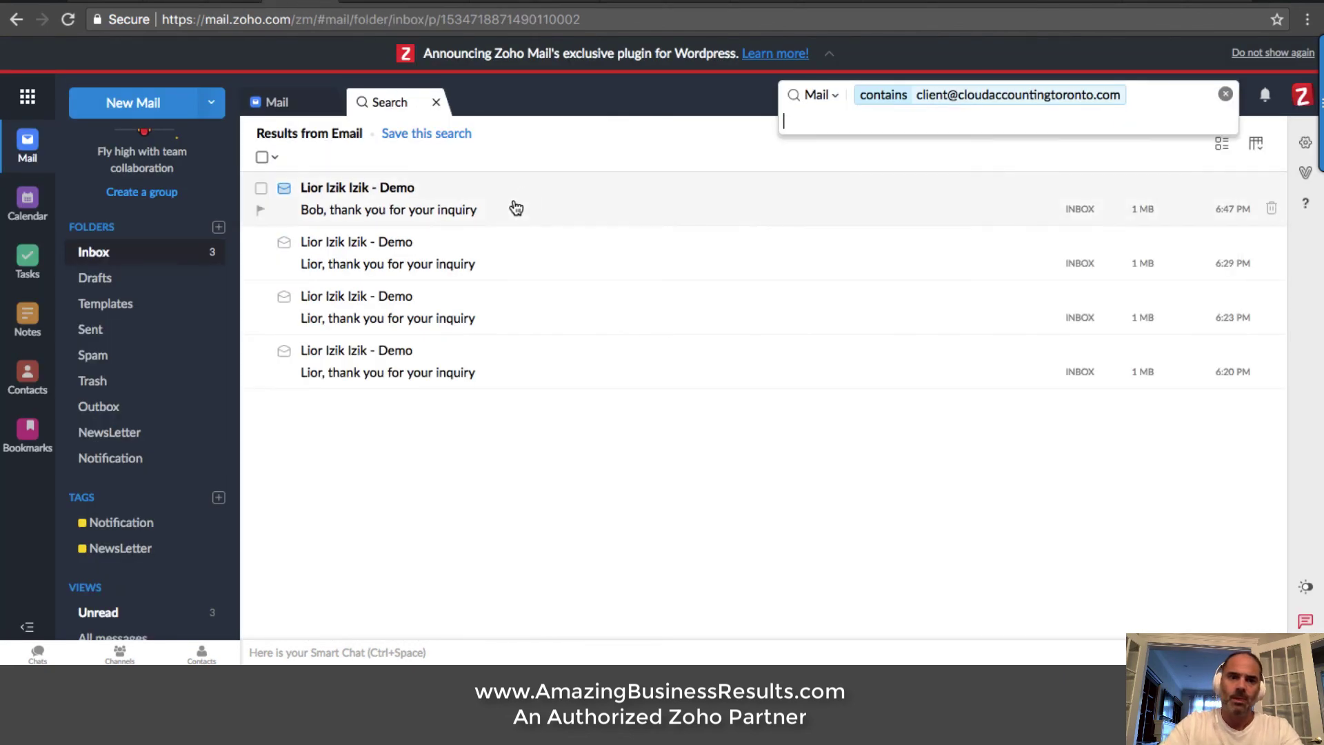
pyautogui.click(400, 209)
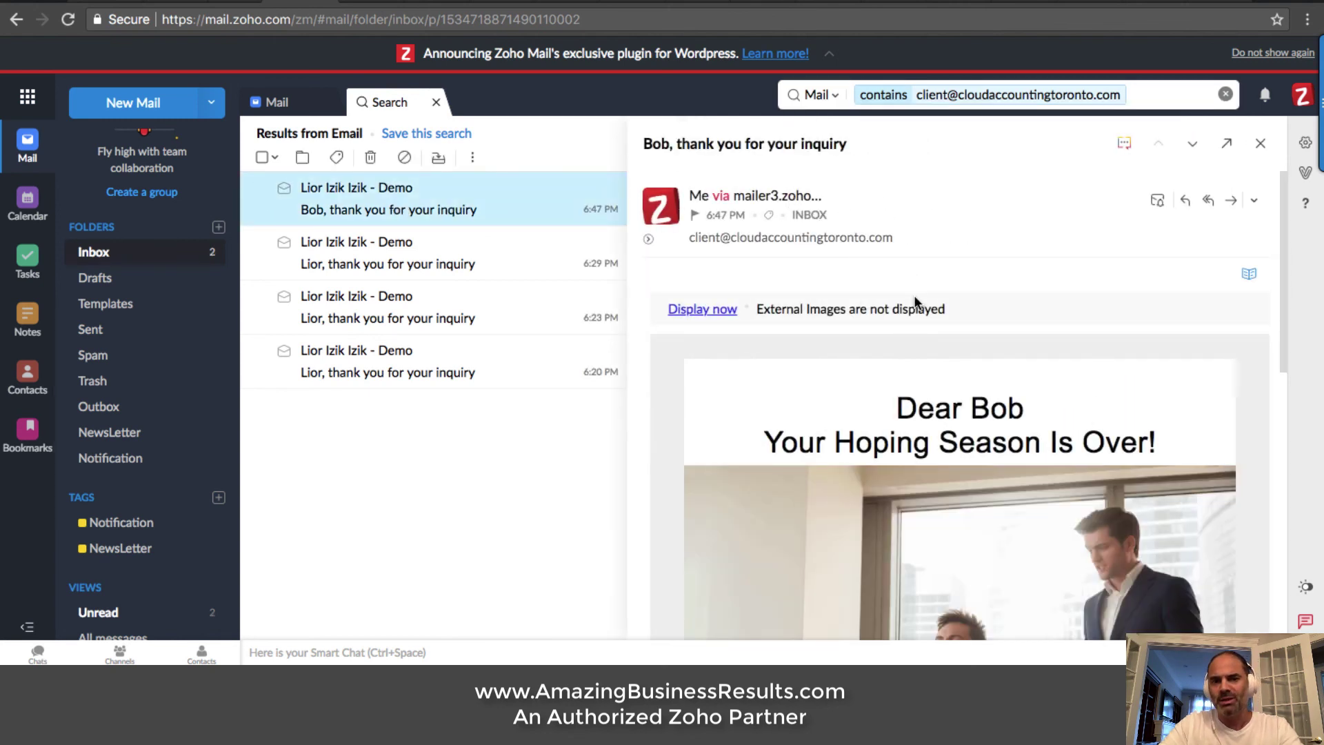
# Read through the acknowledgement email, then return to the lead's record in CRM
pyautogui.scroll(-2, 940, 281)
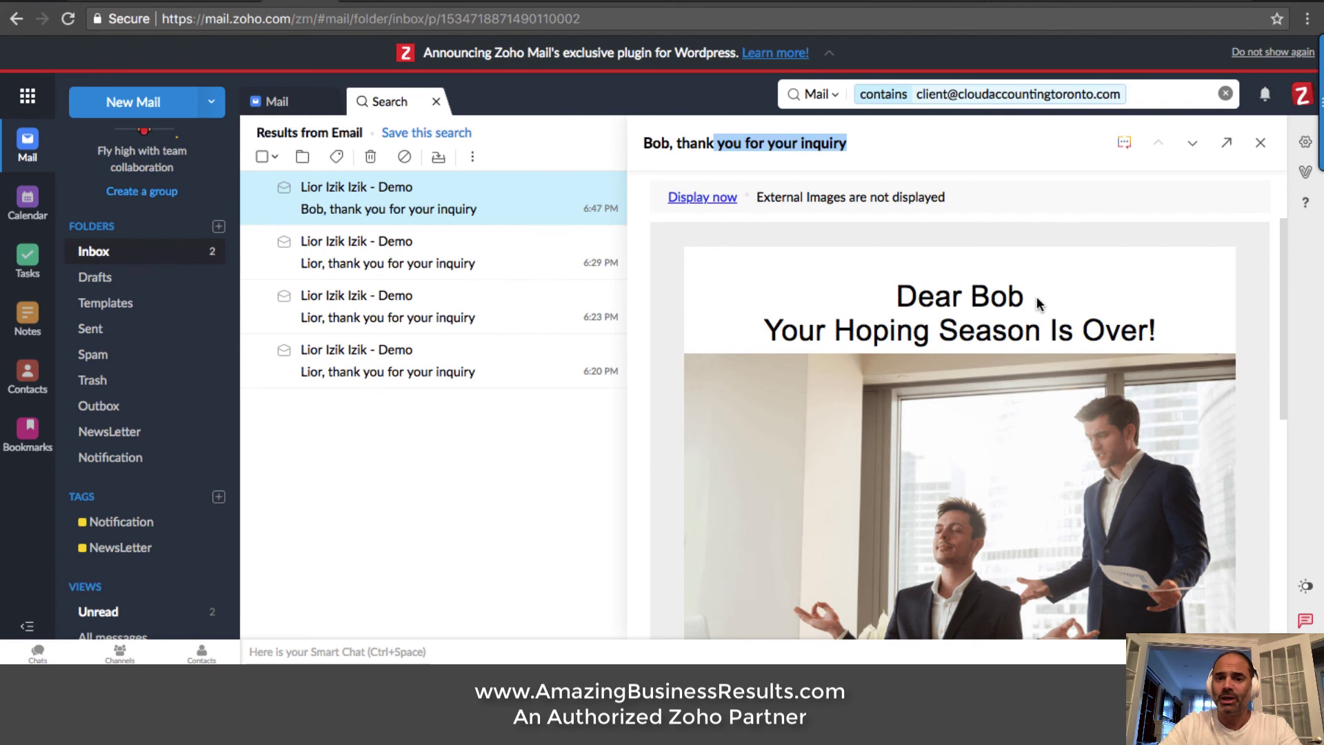
pyautogui.scroll(-1, 1052, 303)
pyautogui.scroll(-4, 1051, 298)
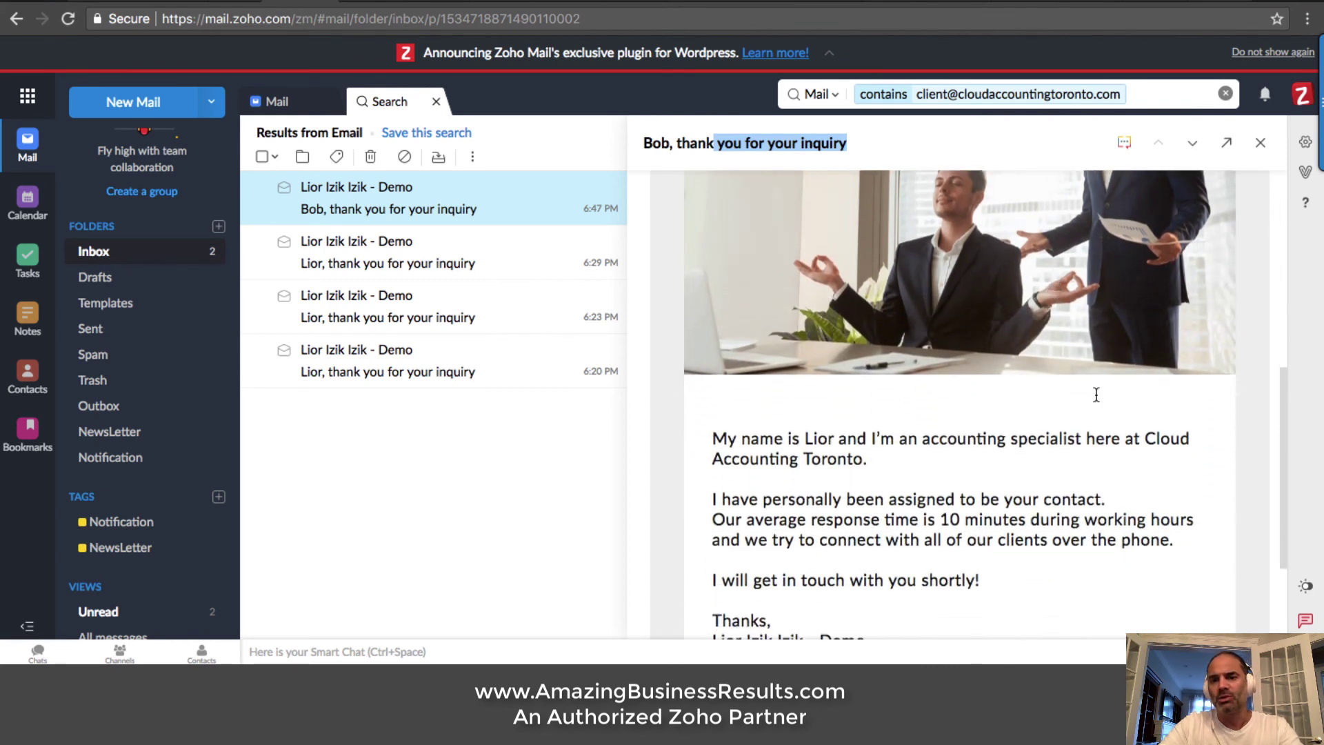
pyautogui.scroll(-1, 986, 495)
pyautogui.scroll(-1, 986, 495)
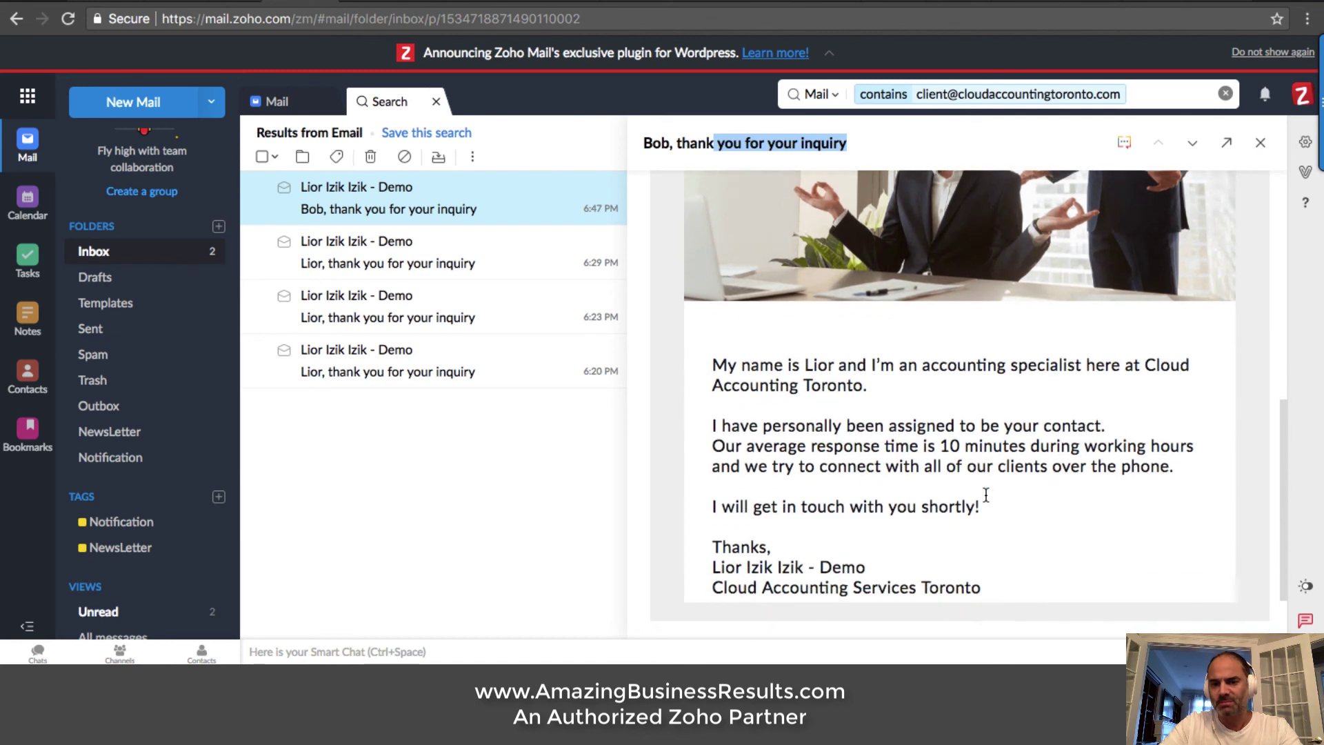
pyautogui.scroll(1, 986, 495)
pyautogui.click(901, 135)
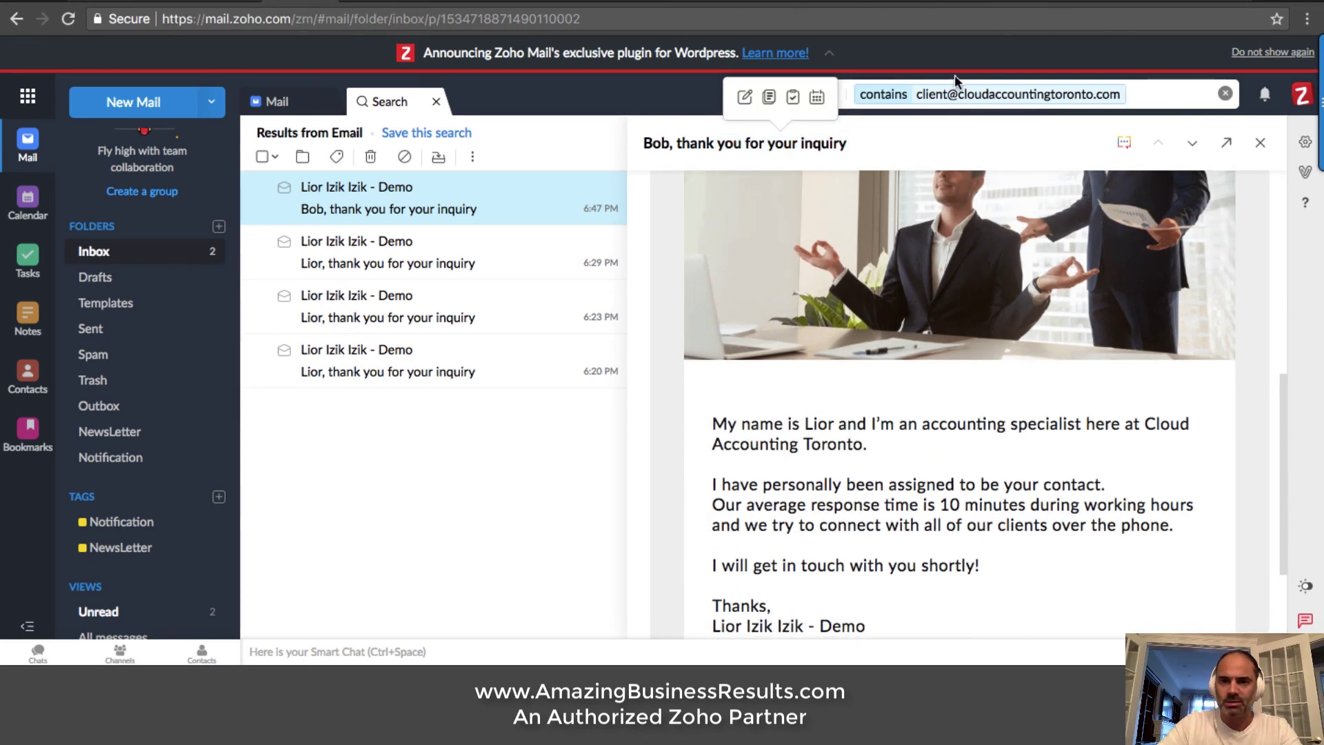
pyautogui.hotkey('ctrl', 'Tab')
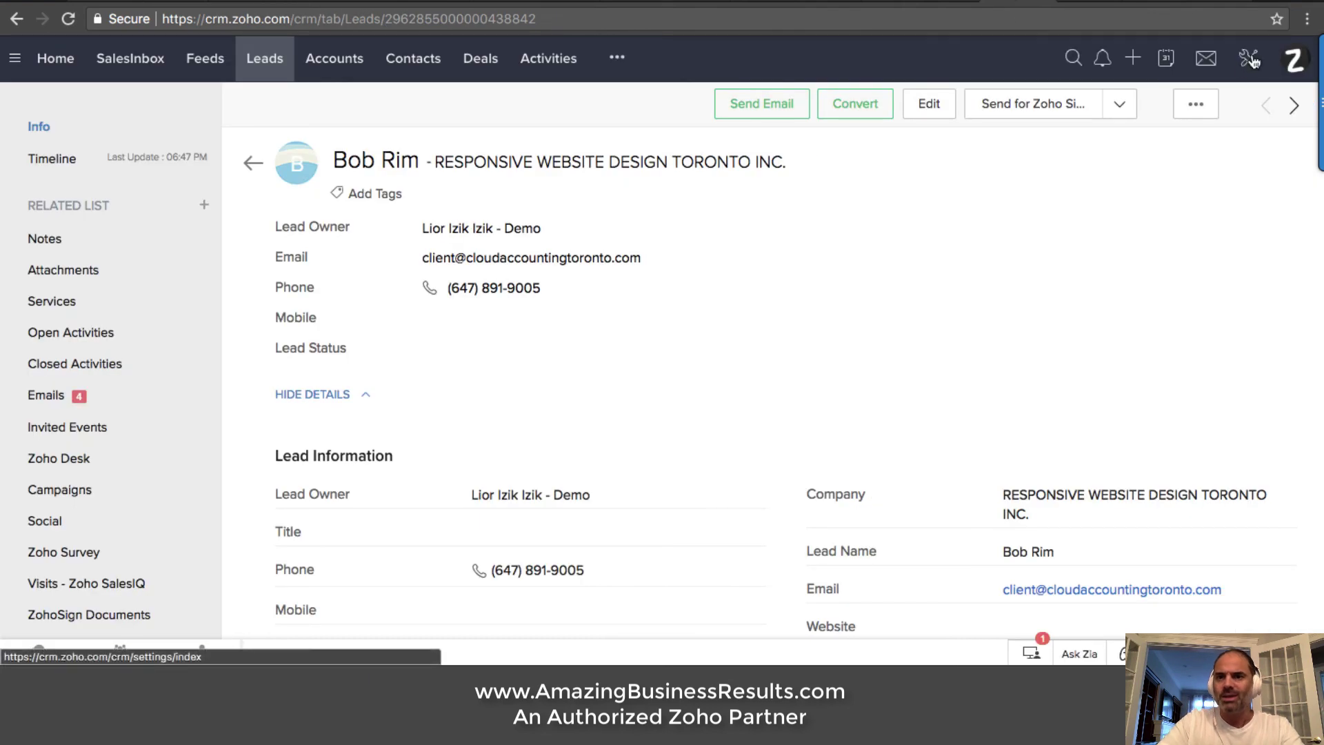
# Open the New Lead Actions rule from the CRM's workflow rules list
pyautogui.click(1249, 58)
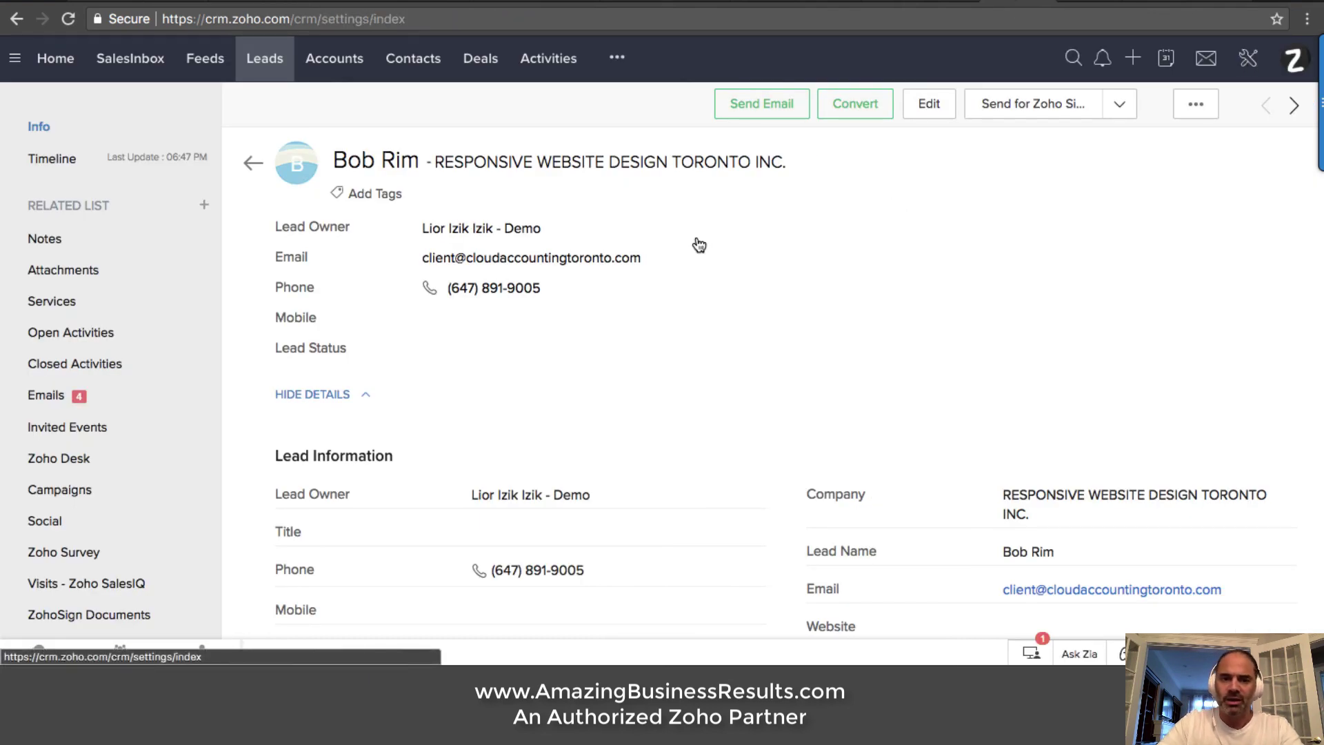
pyautogui.click(343, 547)
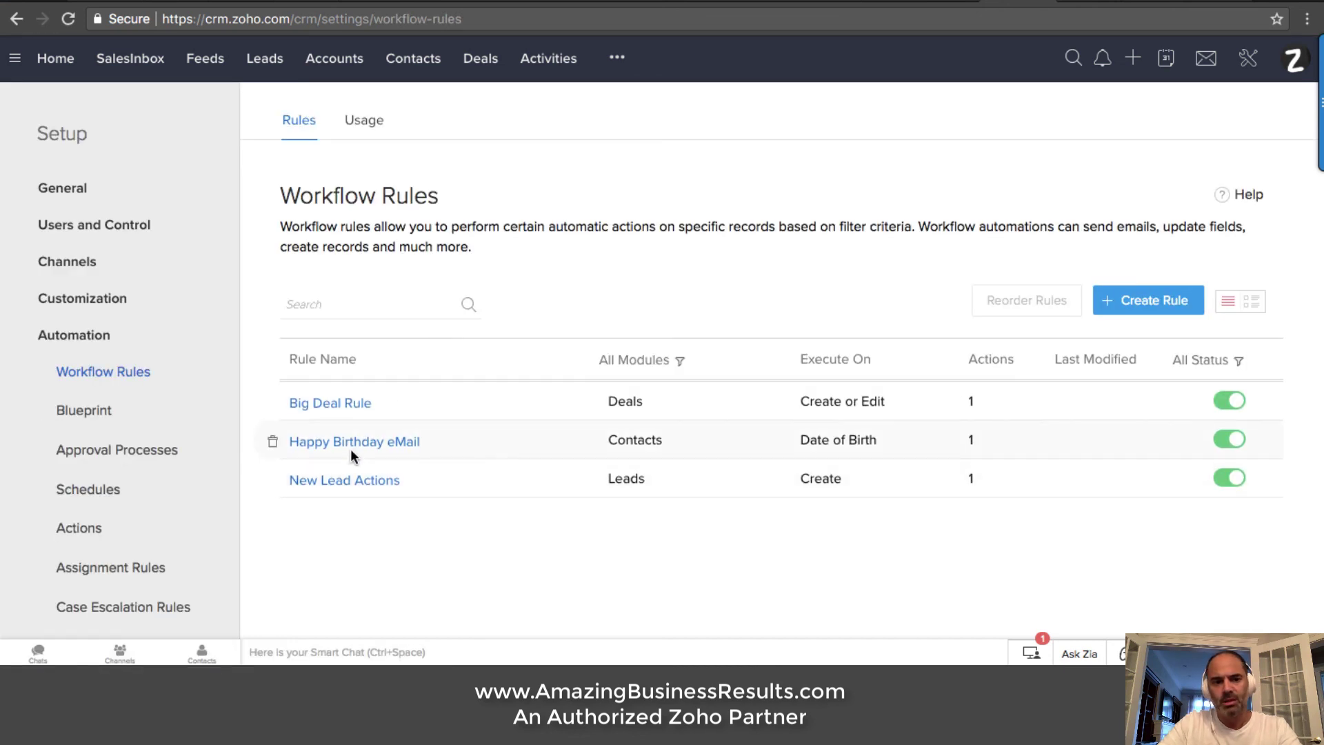
pyautogui.click(348, 484)
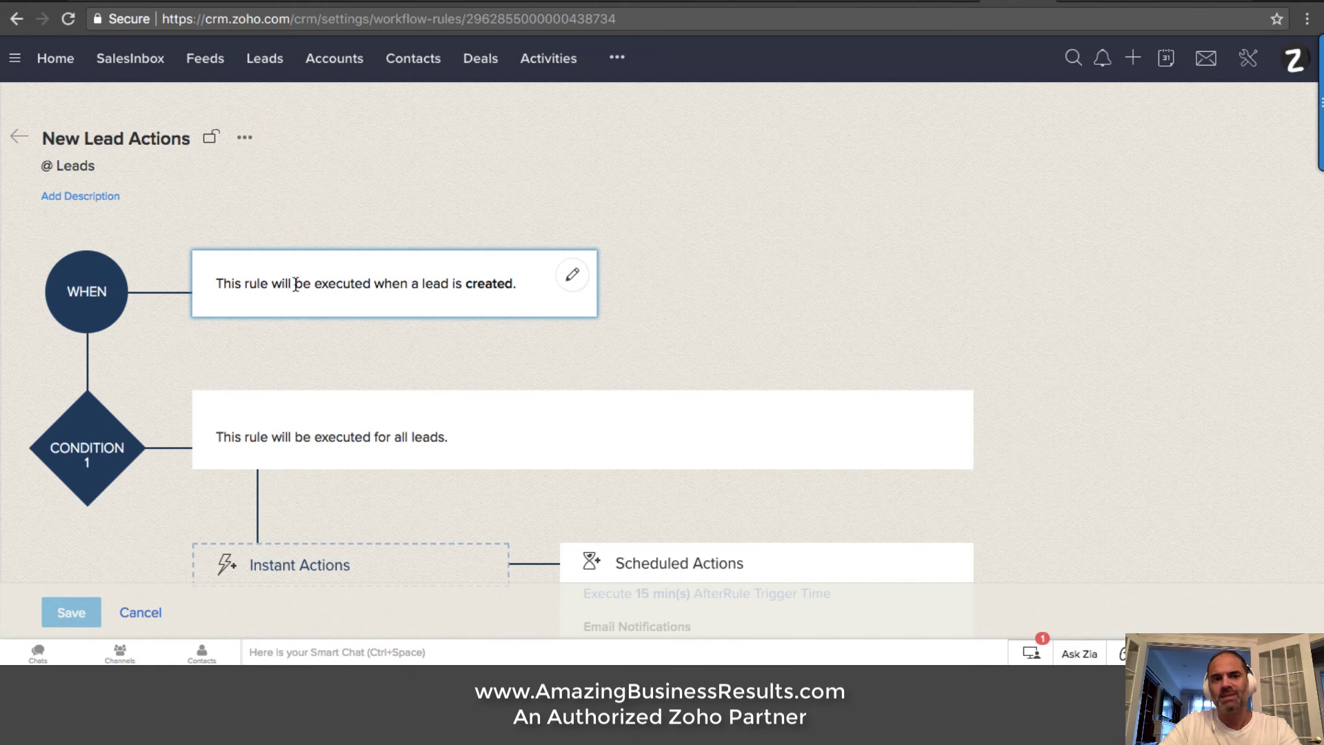
# Review the rule's trigger, condition and 15-minute scheduled New Lead Questionnaire email action
pyautogui.moveTo(231, 284); pyautogui.dragTo(216, 284)
pyautogui.moveTo(496, 268); pyautogui.dragTo(504, 283)
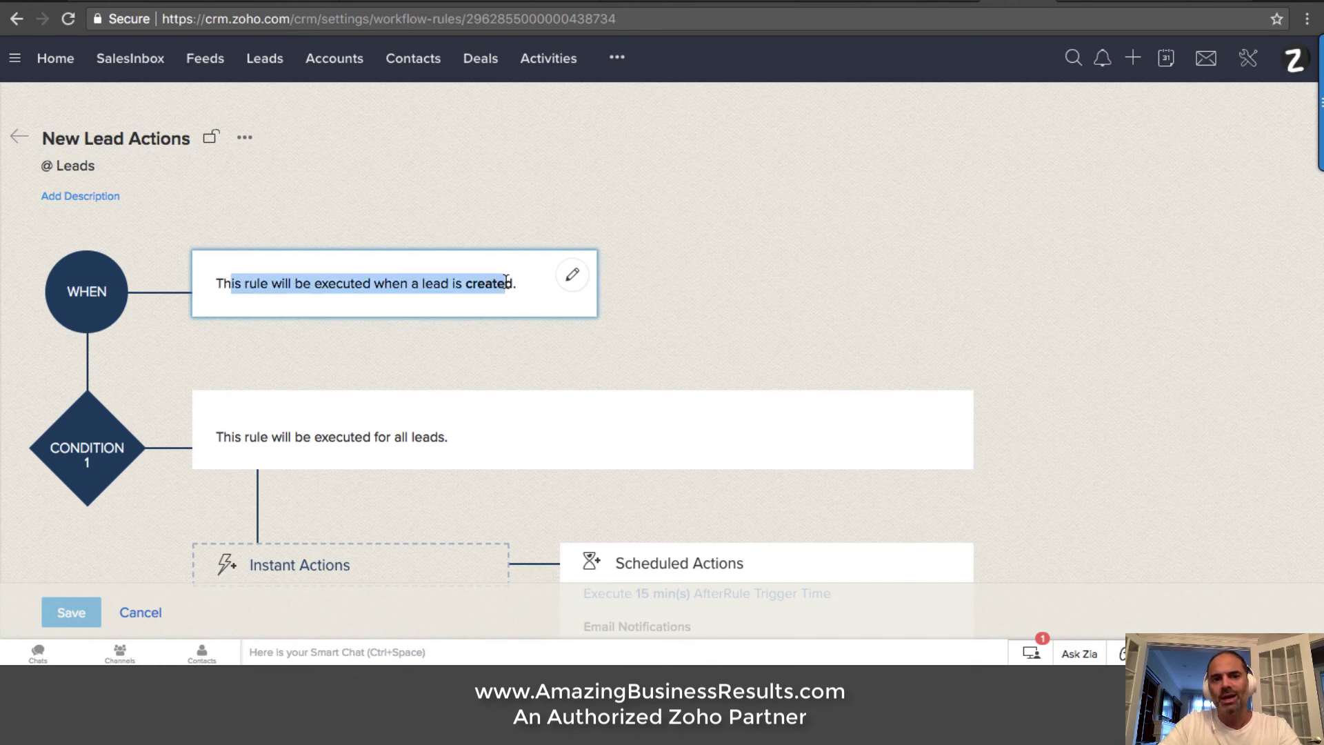
pyautogui.click(506, 281)
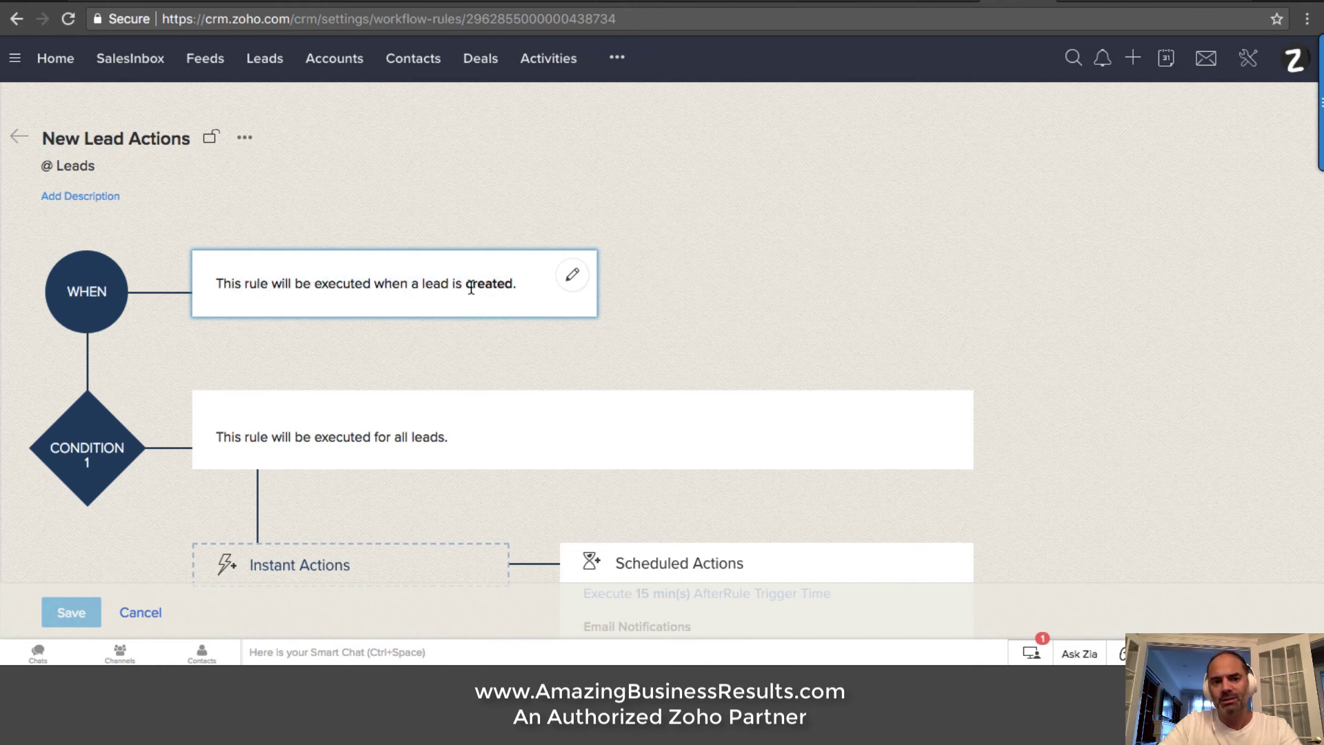
pyautogui.scroll(-3, 469, 287)
pyautogui.moveTo(273, 240); pyautogui.dragTo(466, 245)
pyautogui.tripleClick(427, 238)
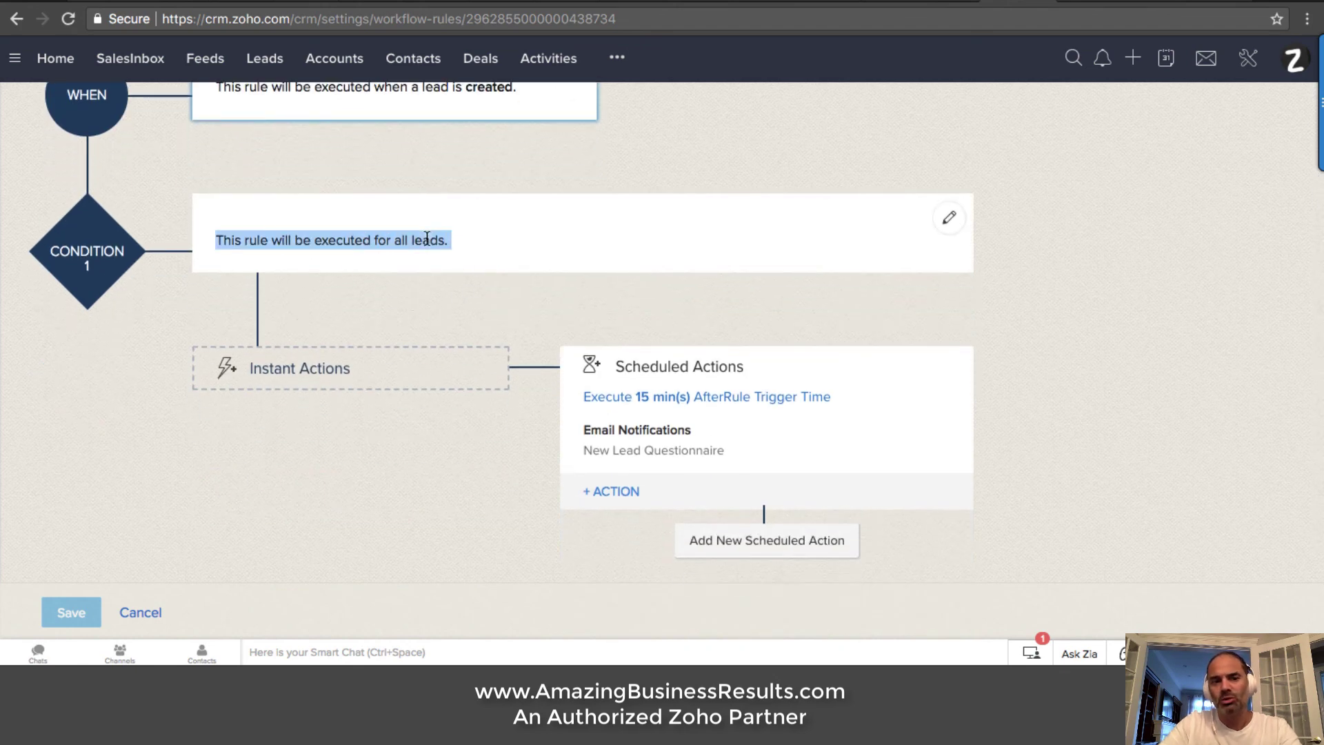
pyautogui.scroll(-2, 454, 241)
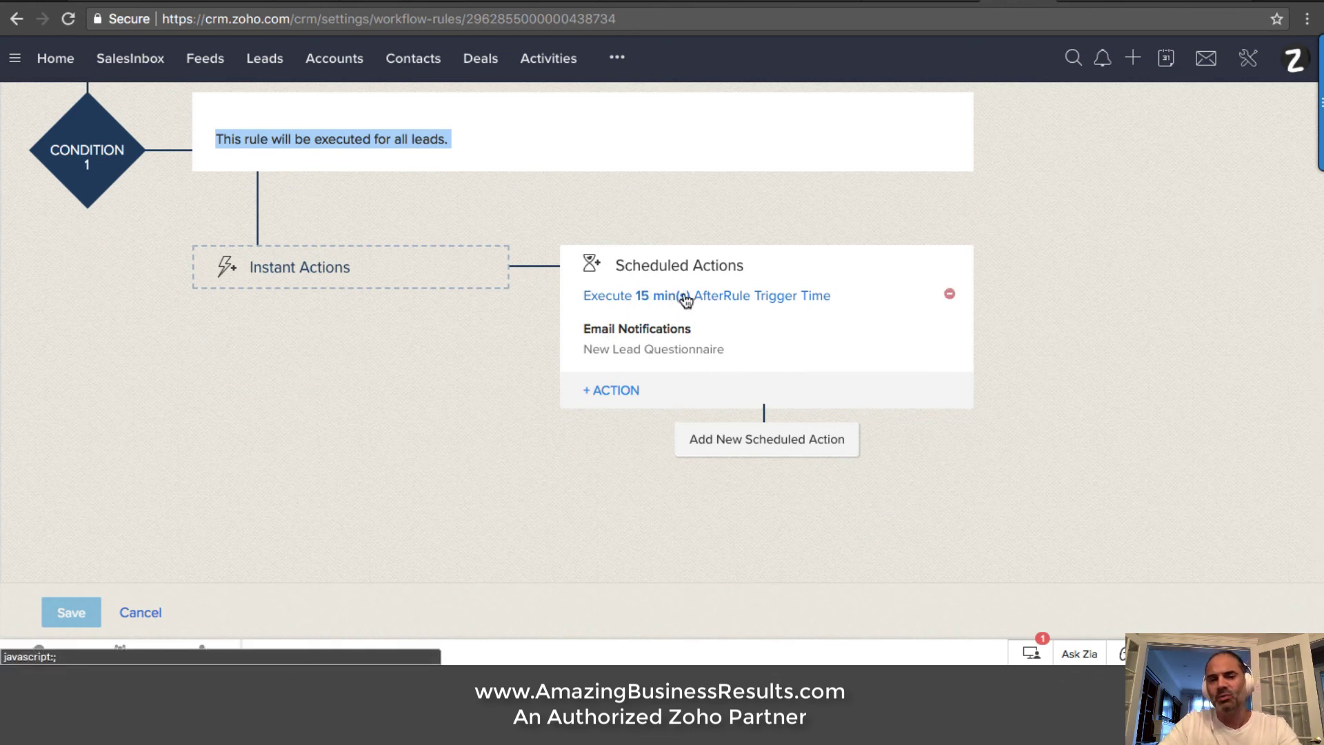
# Preview the 'Delayed email to lead with New Lead Questionnaire' template in the notification settings
pyautogui.click(670, 347)
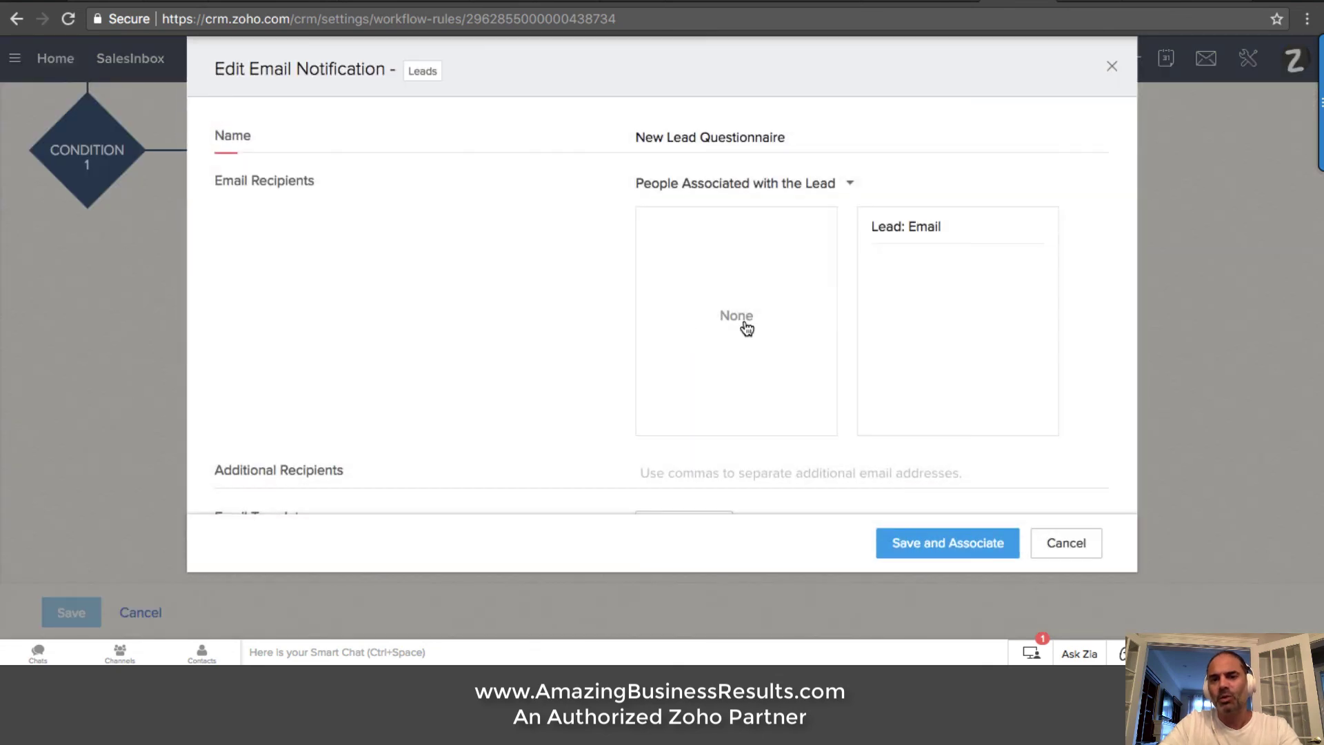
pyautogui.scroll(-2, 697, 326)
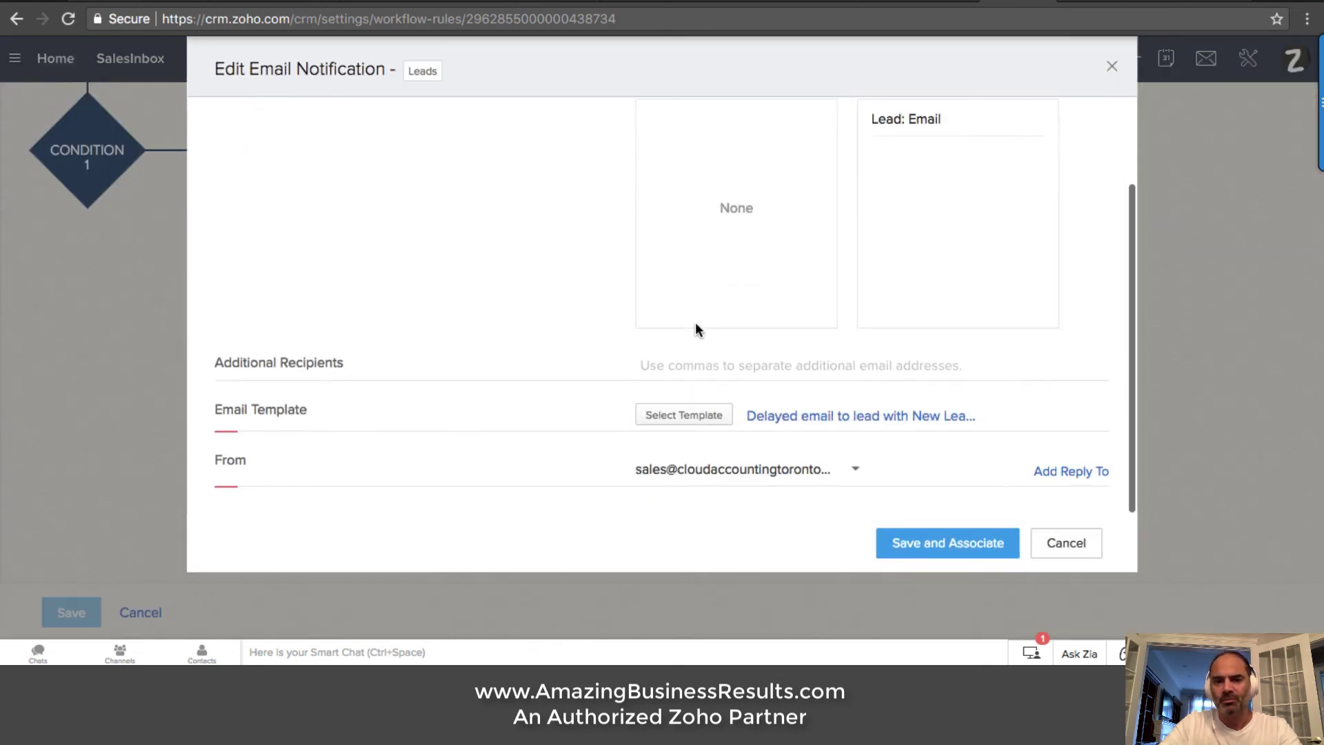
pyautogui.click(844, 420)
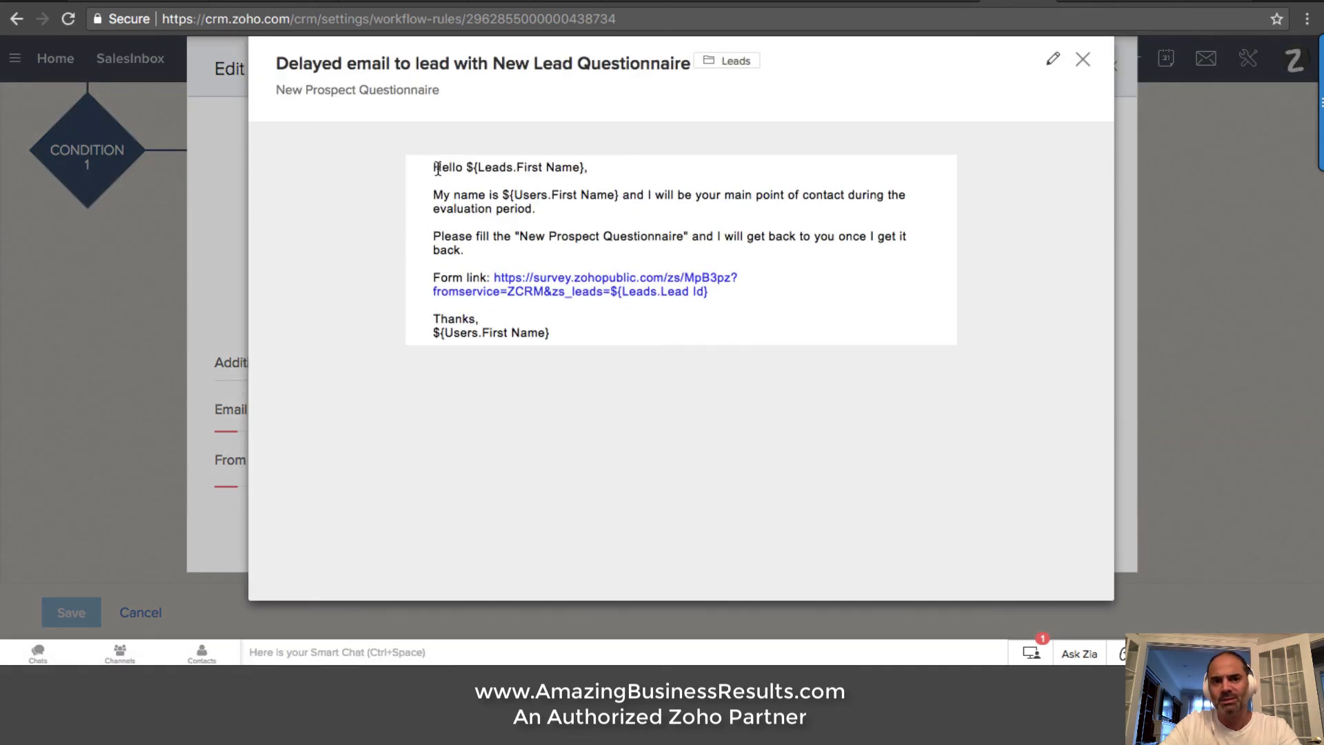
pyautogui.moveTo(437, 168); pyautogui.dragTo(611, 168)
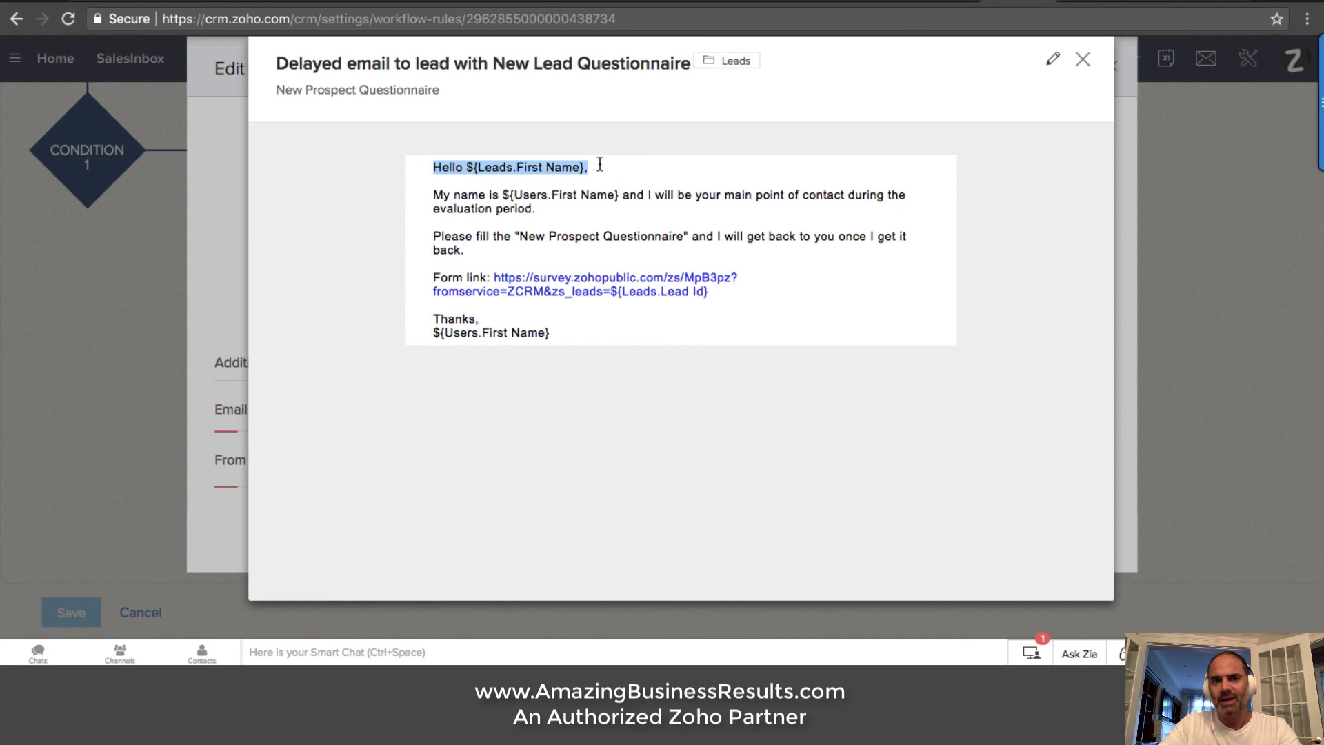
pyautogui.click(539, 165)
pyautogui.moveTo(442, 195); pyautogui.dragTo(505, 194)
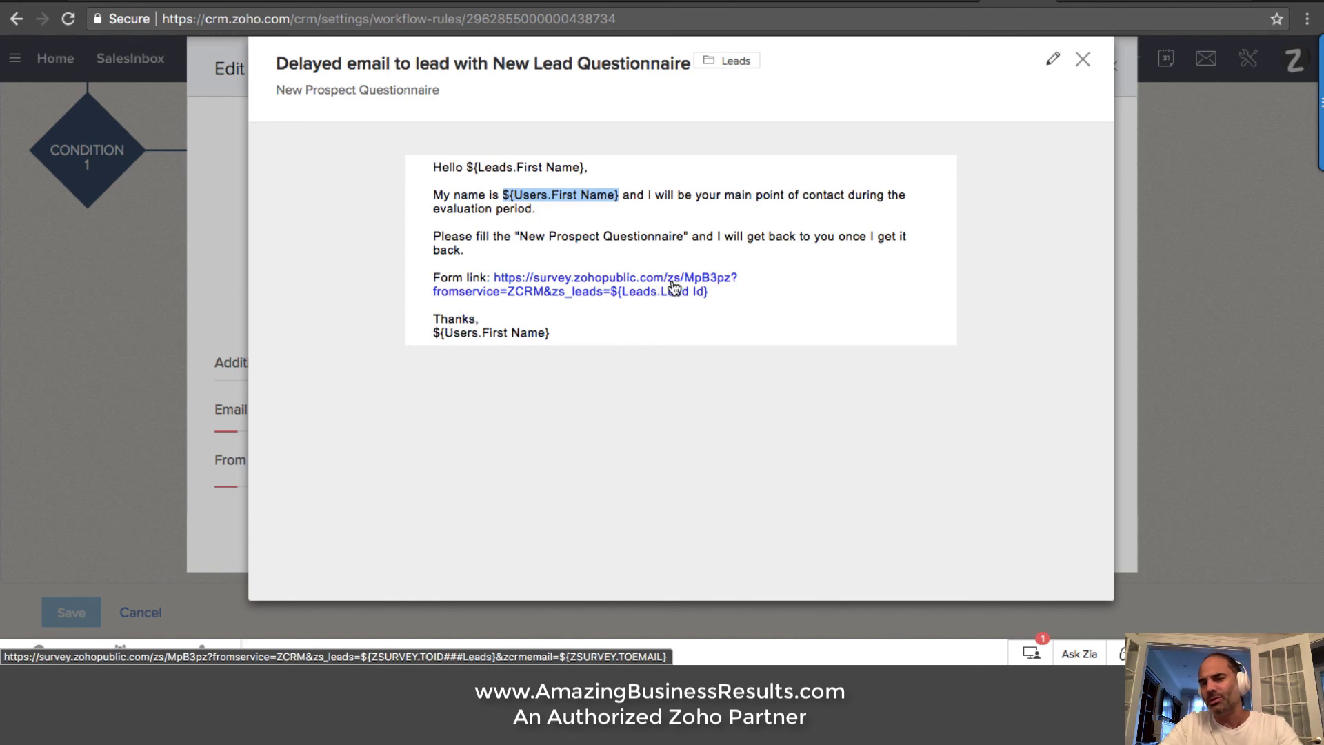
pyautogui.click(1083, 59)
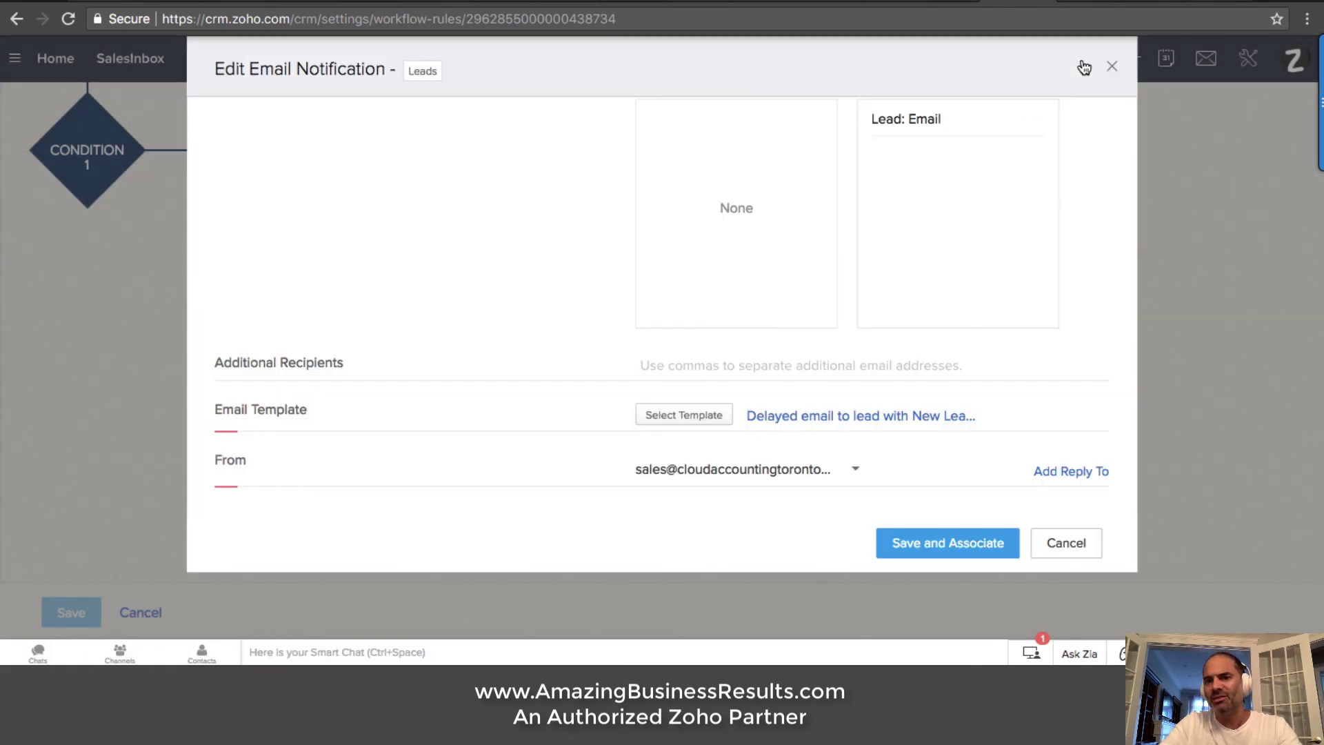
# Cancel the notification and rule editors without saving, then switch to the Zoho Mail search results
pyautogui.click(1066, 543)
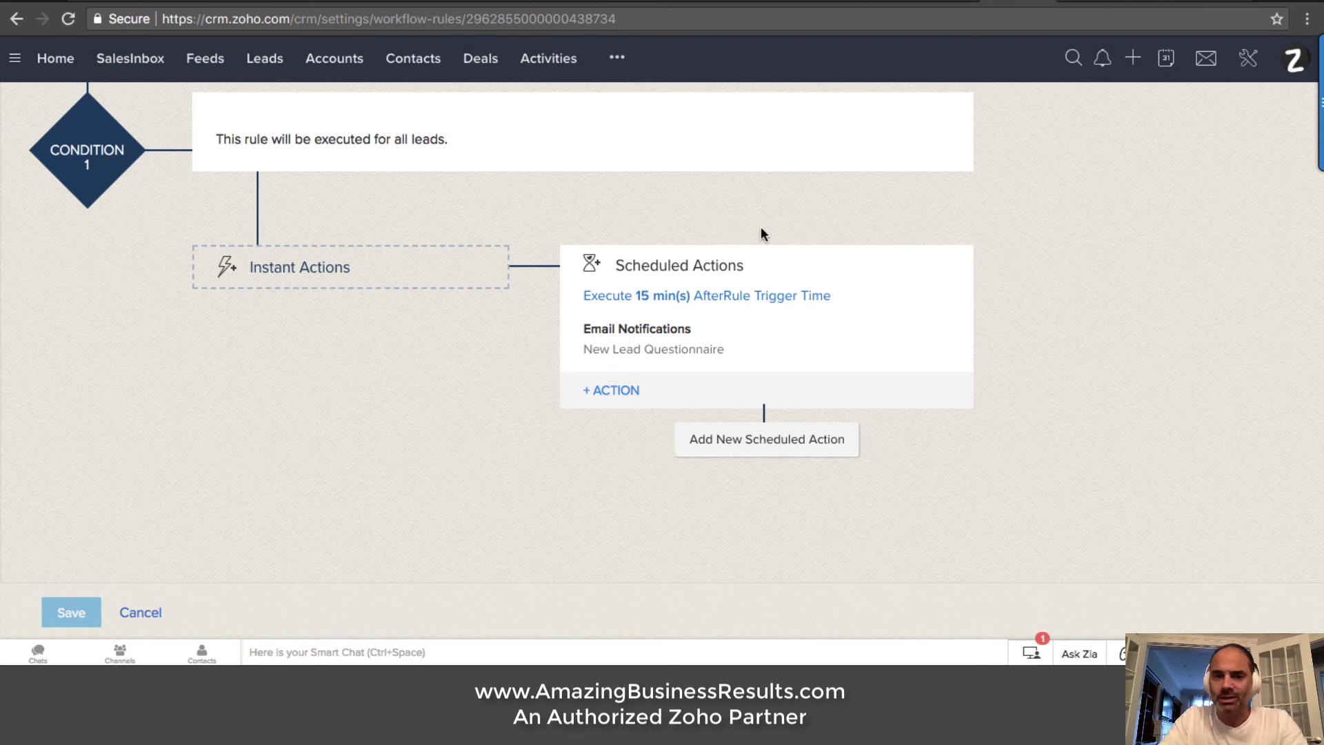
pyautogui.scroll(-1, 749, 236)
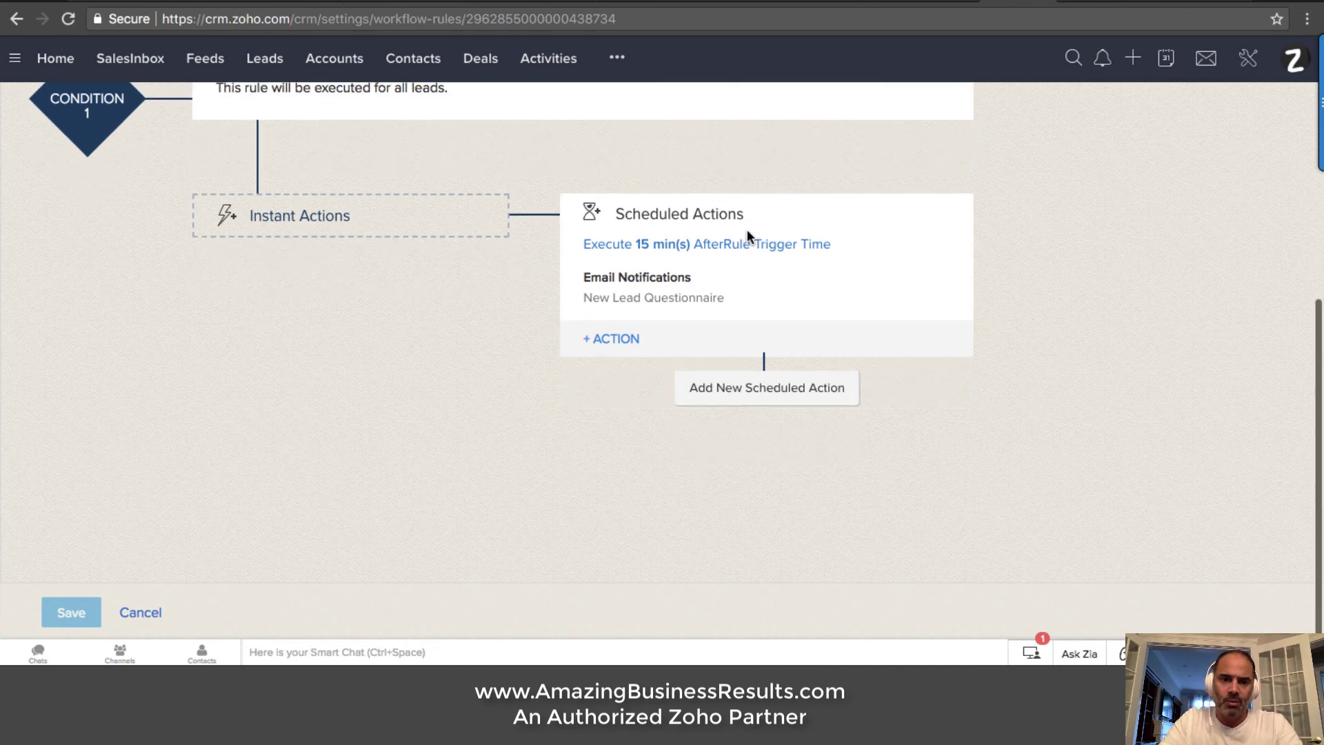
pyautogui.scroll(5, 749, 236)
pyautogui.click(141, 613)
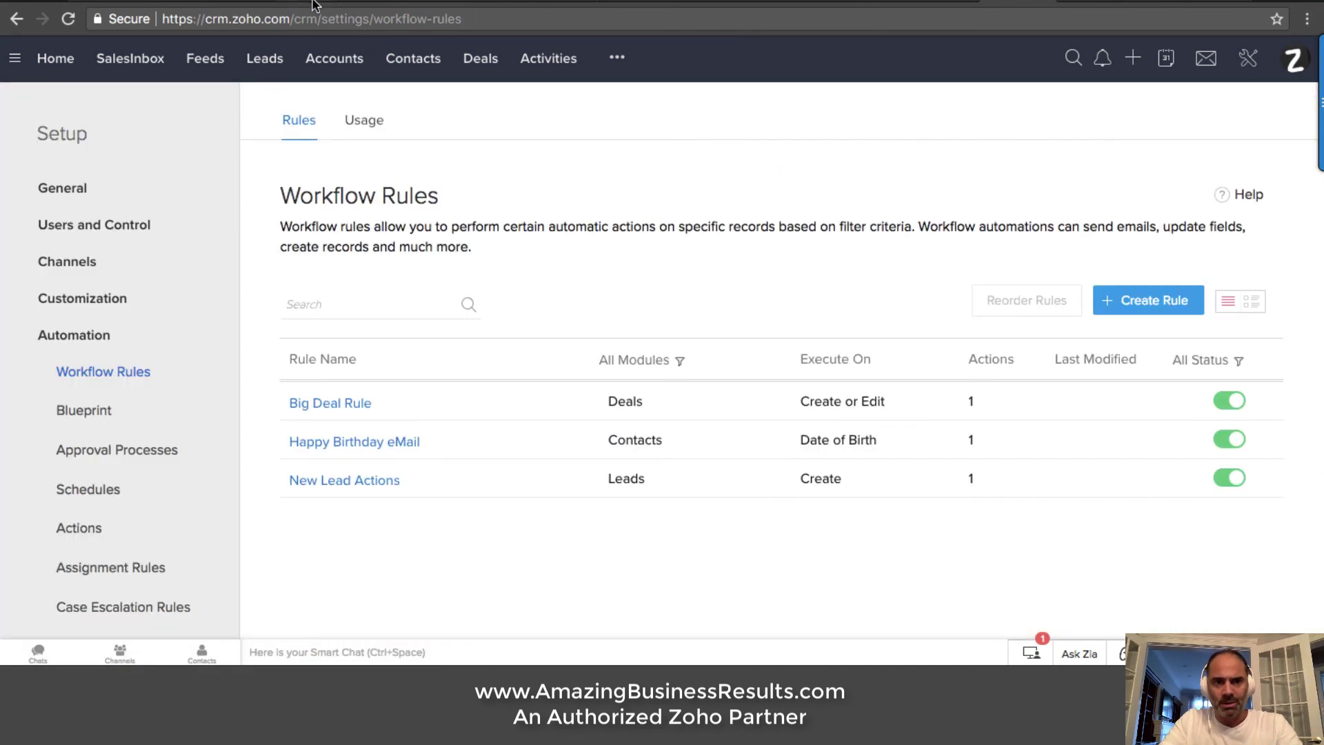
pyautogui.click(301, 4)
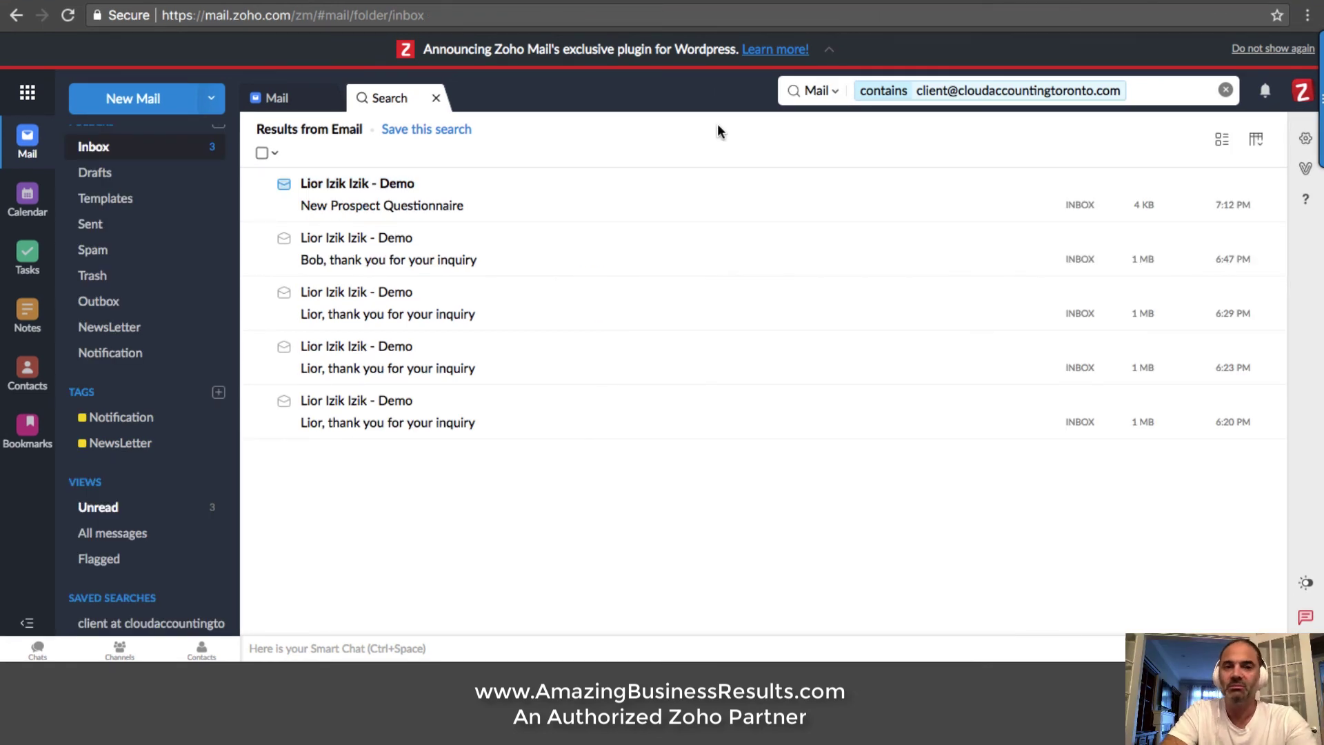
# Open the 7:12 PM New Prospect Questionnaire email and follow its survey Form link
pyautogui.click(413, 190)
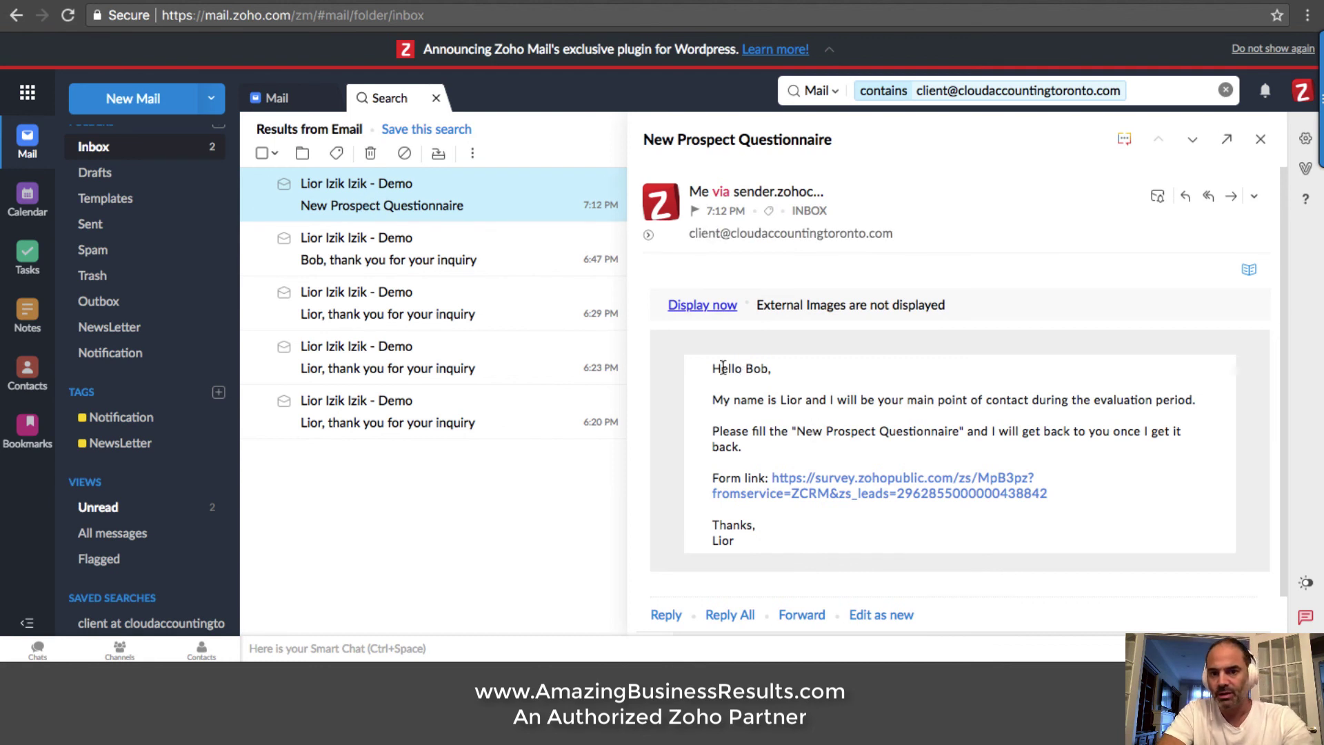
pyautogui.moveTo(722, 367); pyautogui.dragTo(803, 375)
pyautogui.moveTo(1200, 400); pyautogui.dragTo(807, 398)
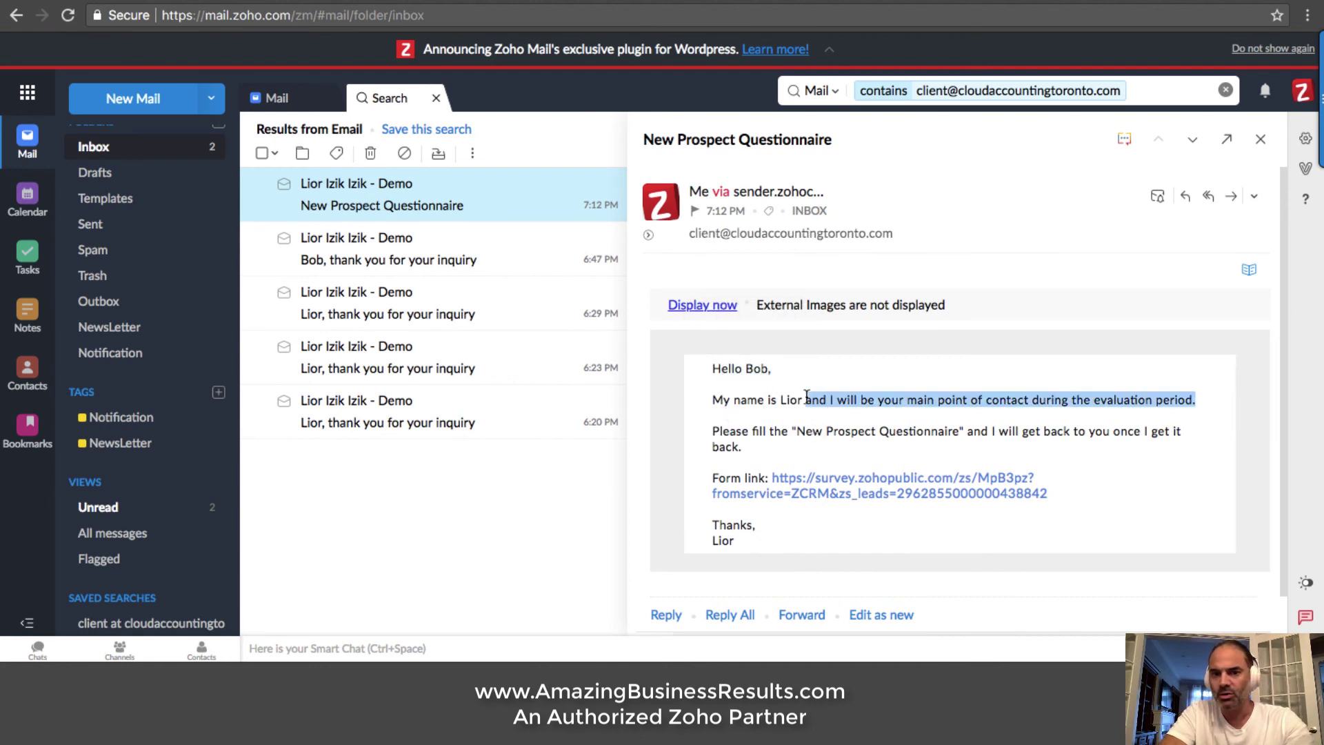
pyautogui.click(846, 481)
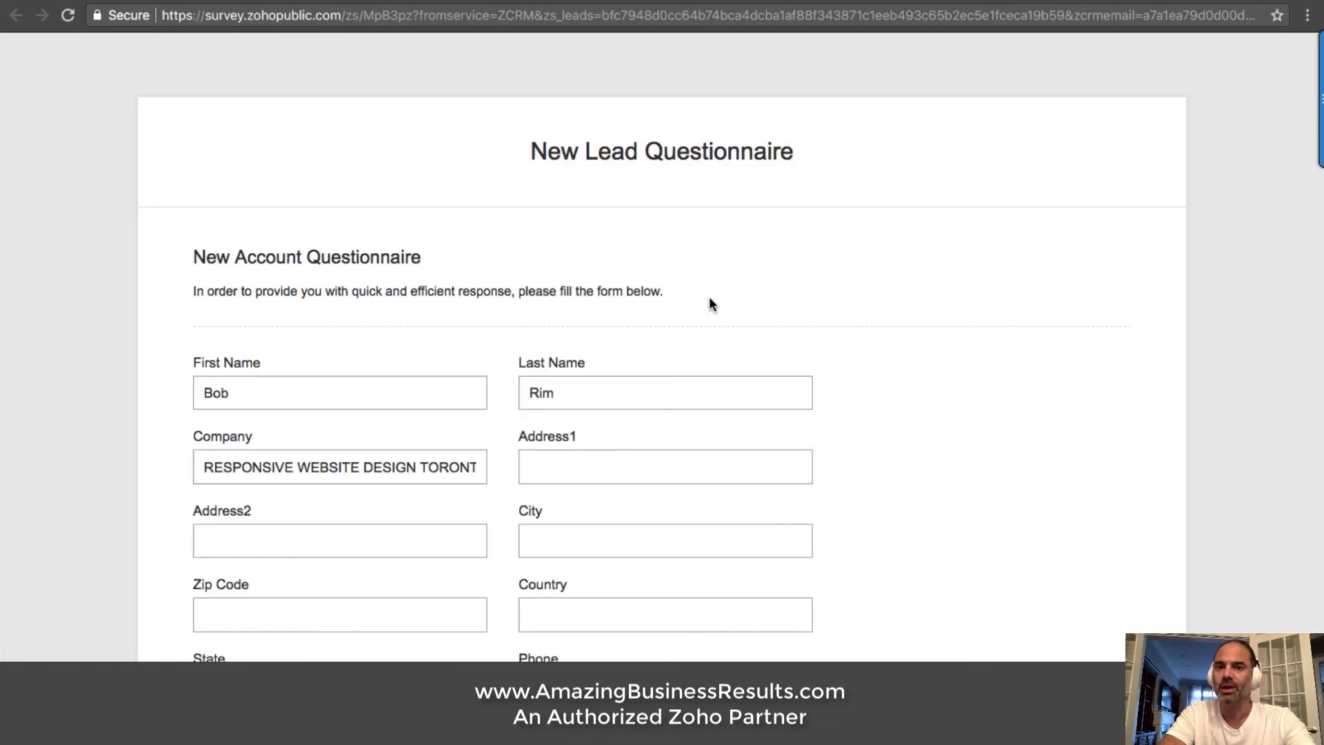
# Enter the lead's street address and city in the questionnaire's contact-details form
pyautogui.scroll(-3, 677, 293)
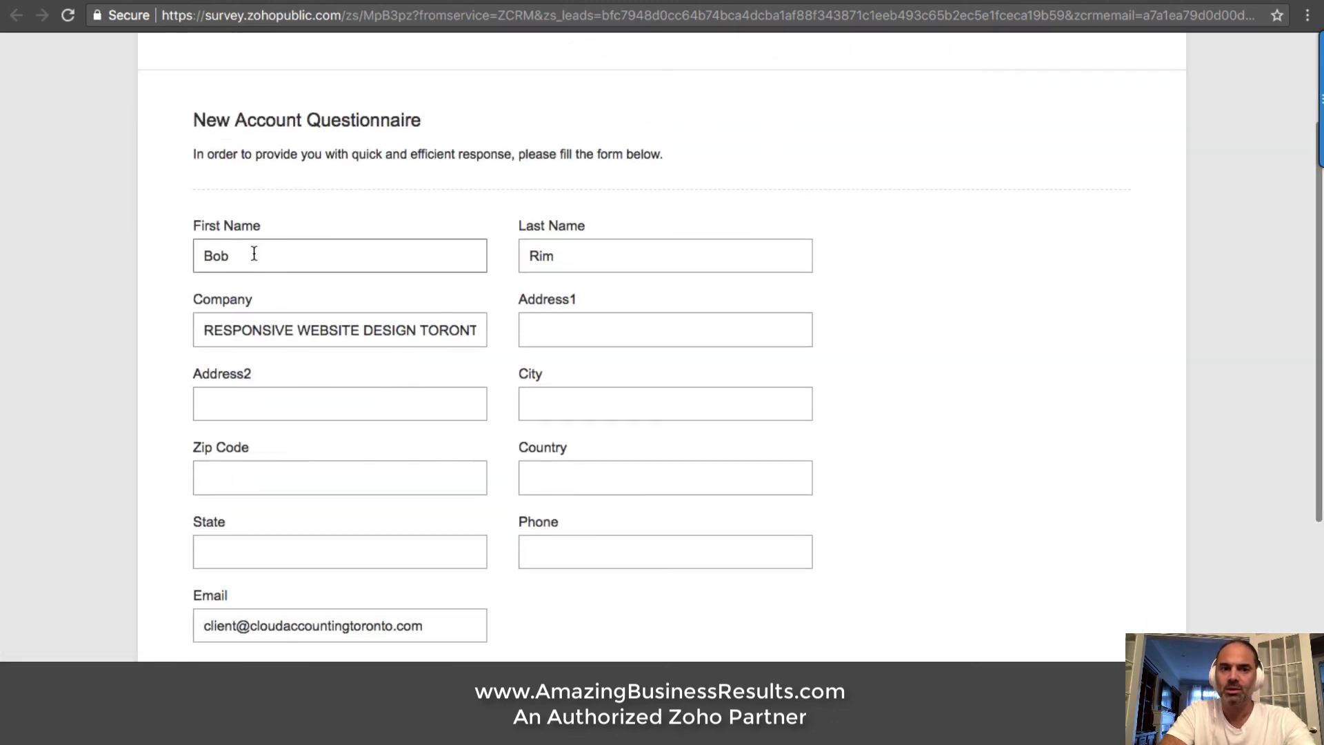
pyautogui.doubleClick(226, 261)
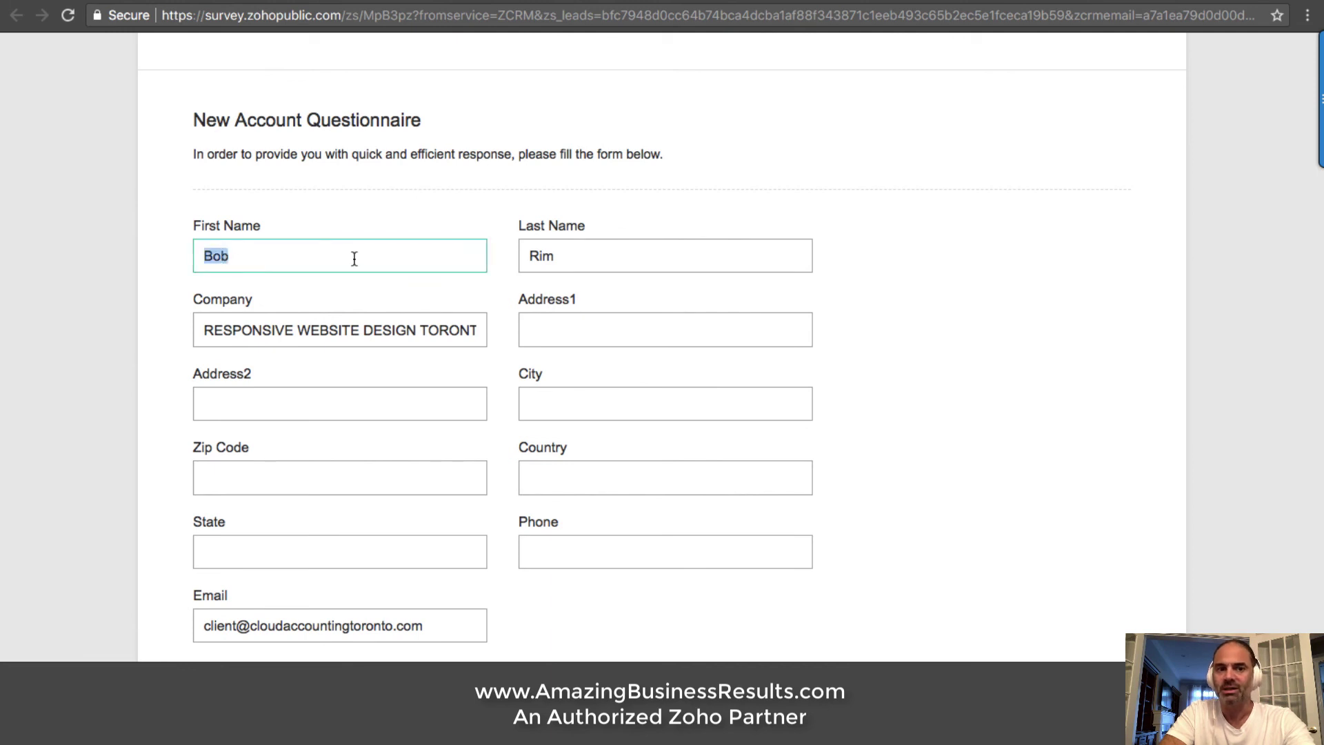
pyautogui.click(391, 263)
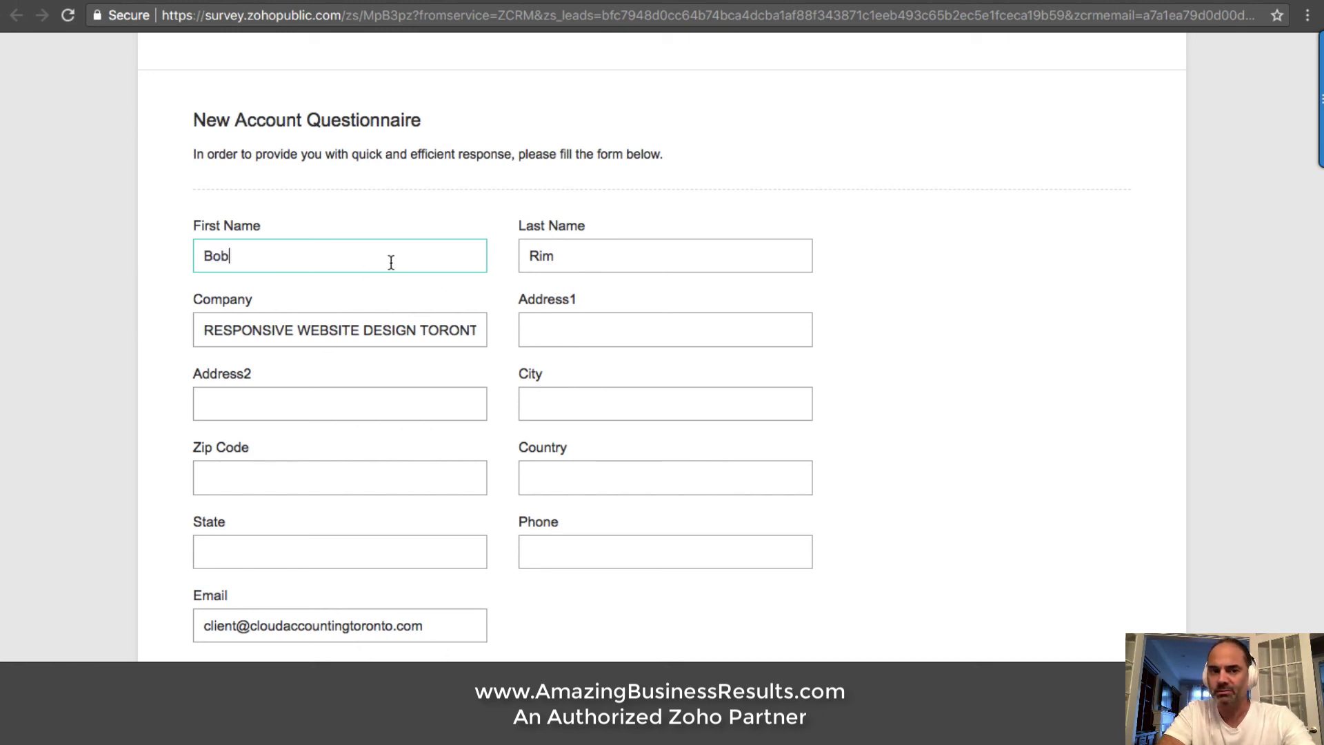
pyautogui.click(565, 331)
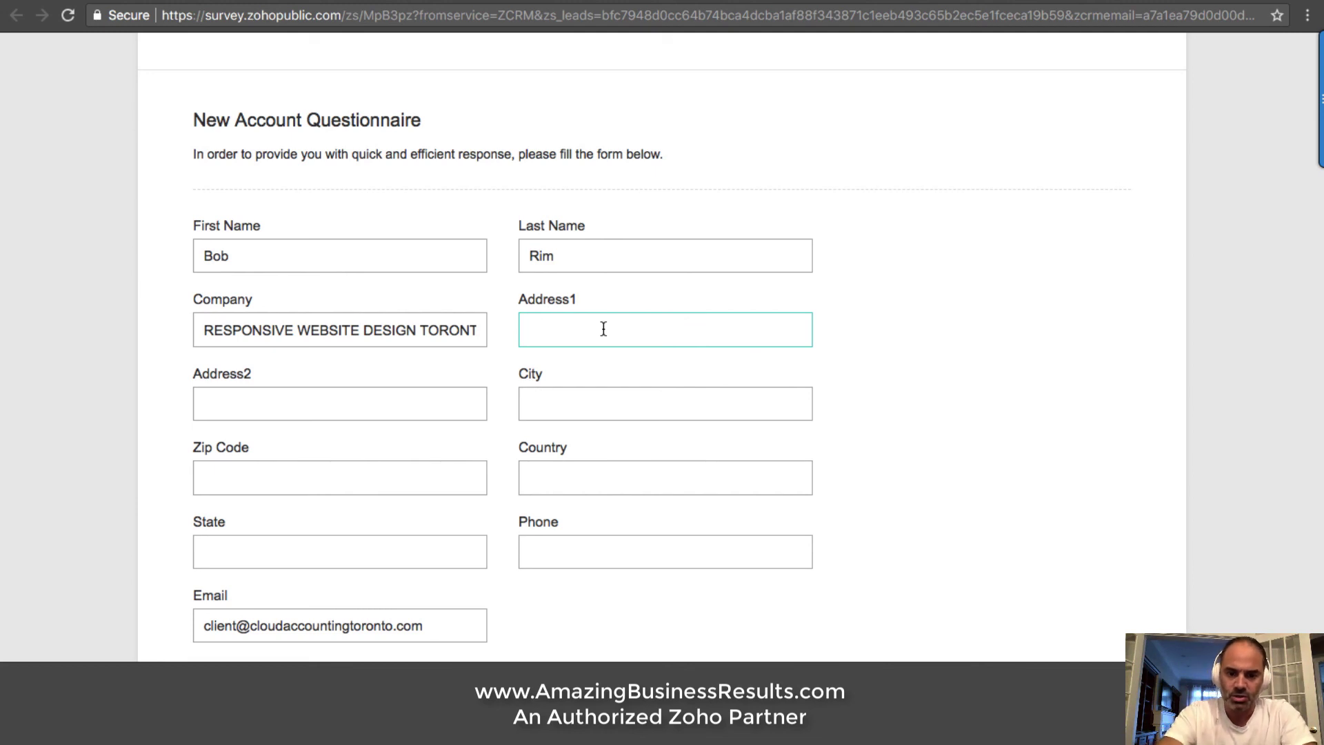
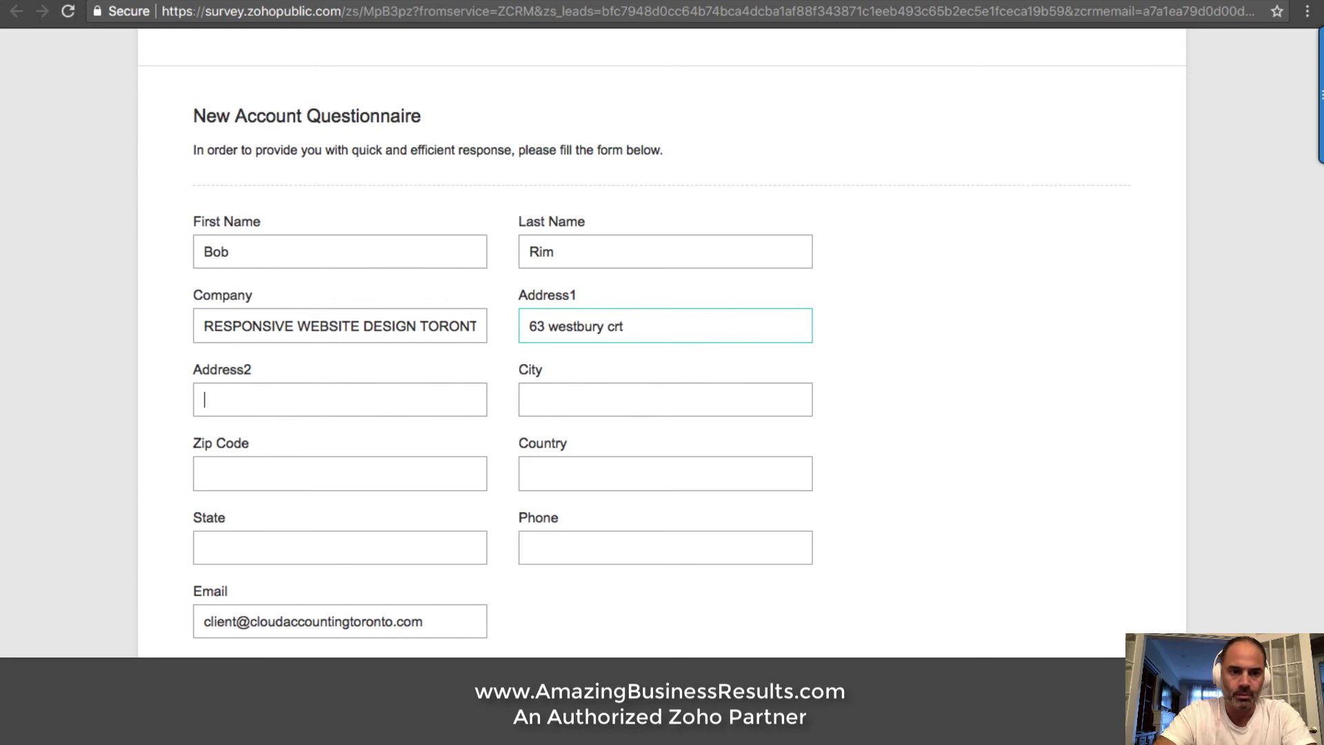
pyautogui.press('Tab')
pyautogui.write('T')
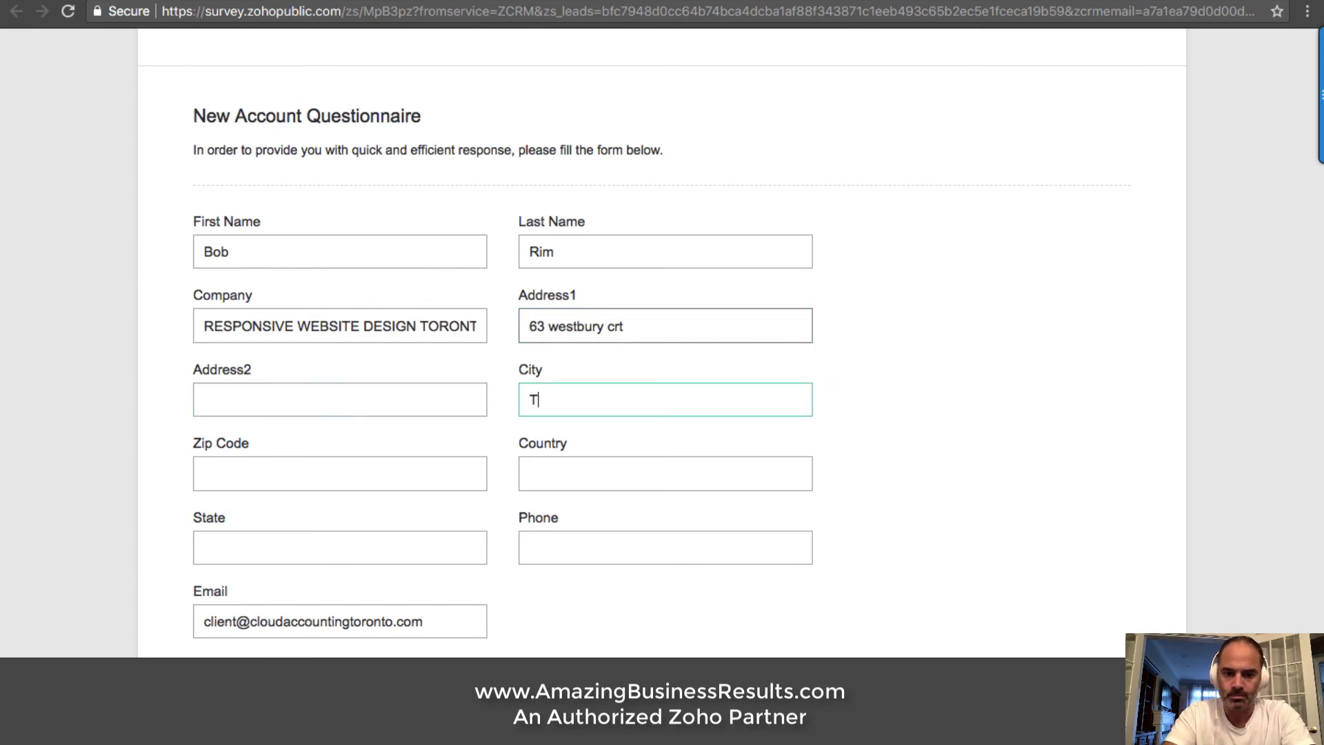
pyautogui.write('oronto')
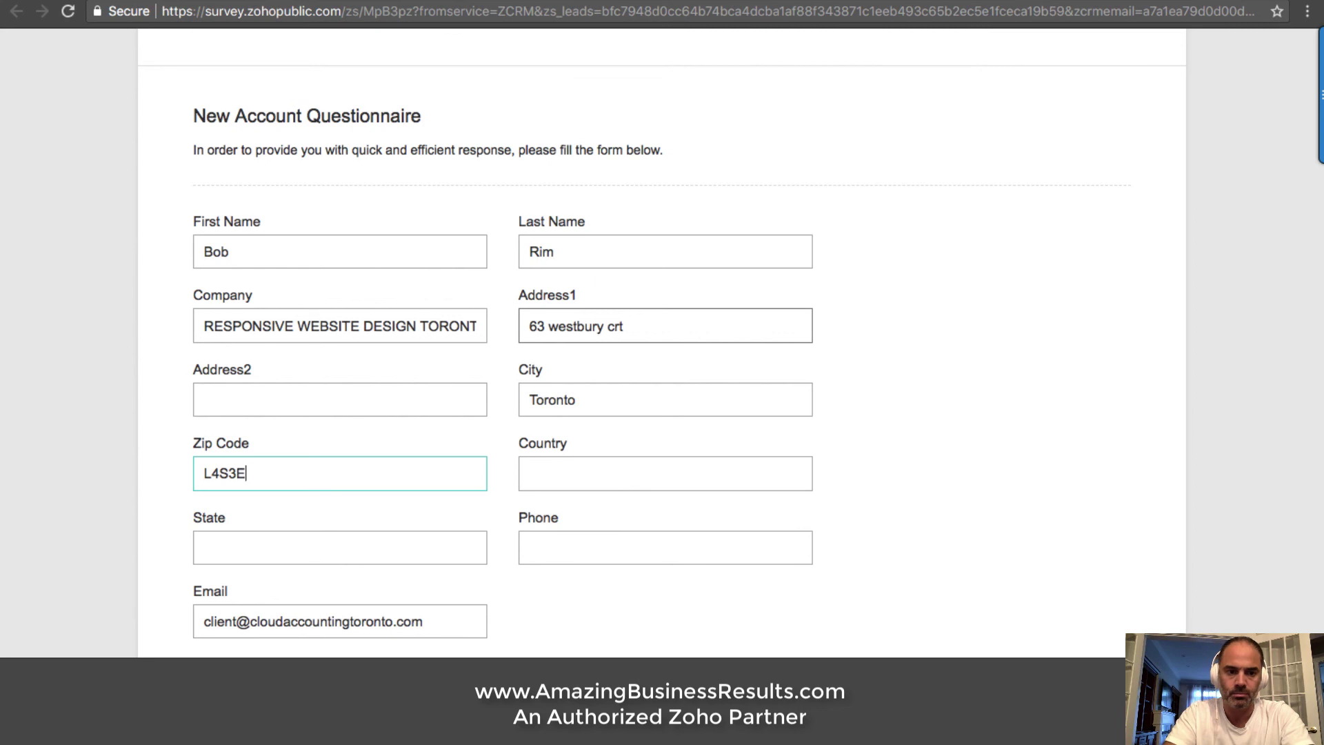
# Choose Canada as country, enter state ON and the lead's phone number
pyautogui.click(580, 473)
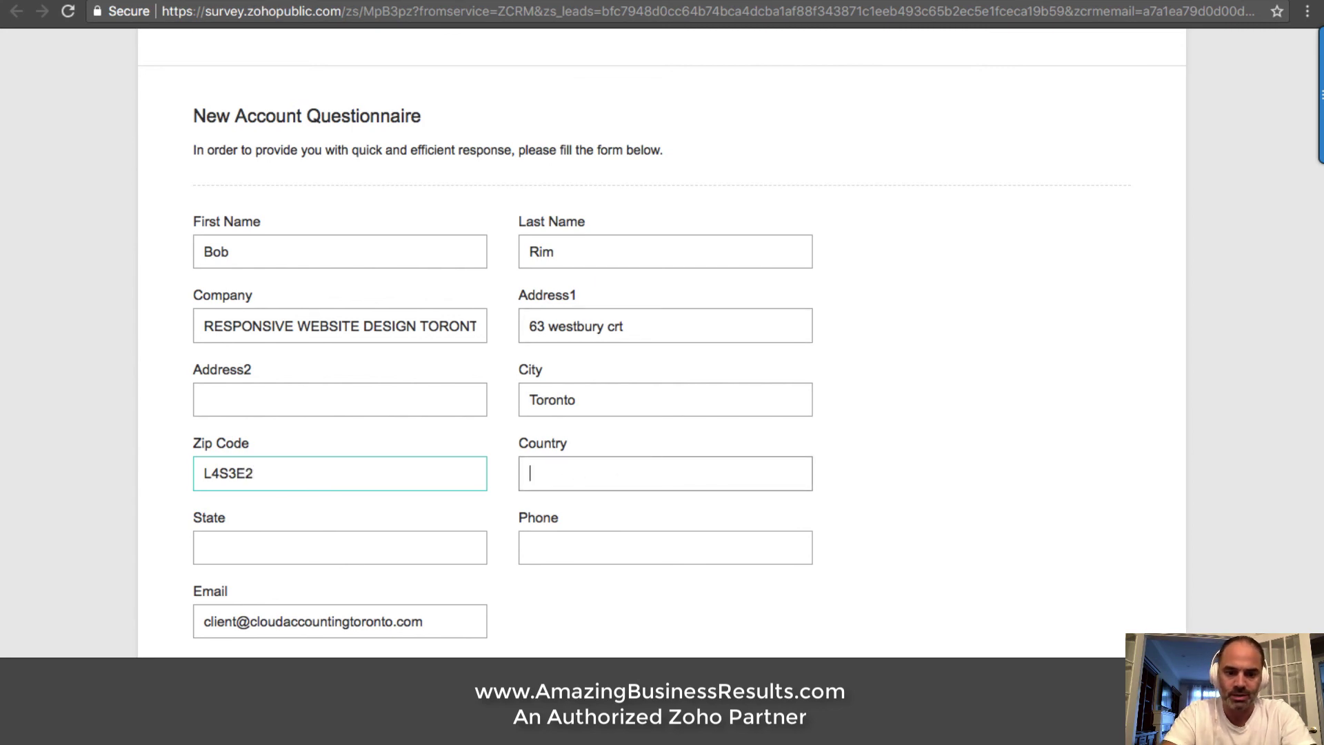
pyautogui.write('Canada')
pyautogui.click(546, 523)
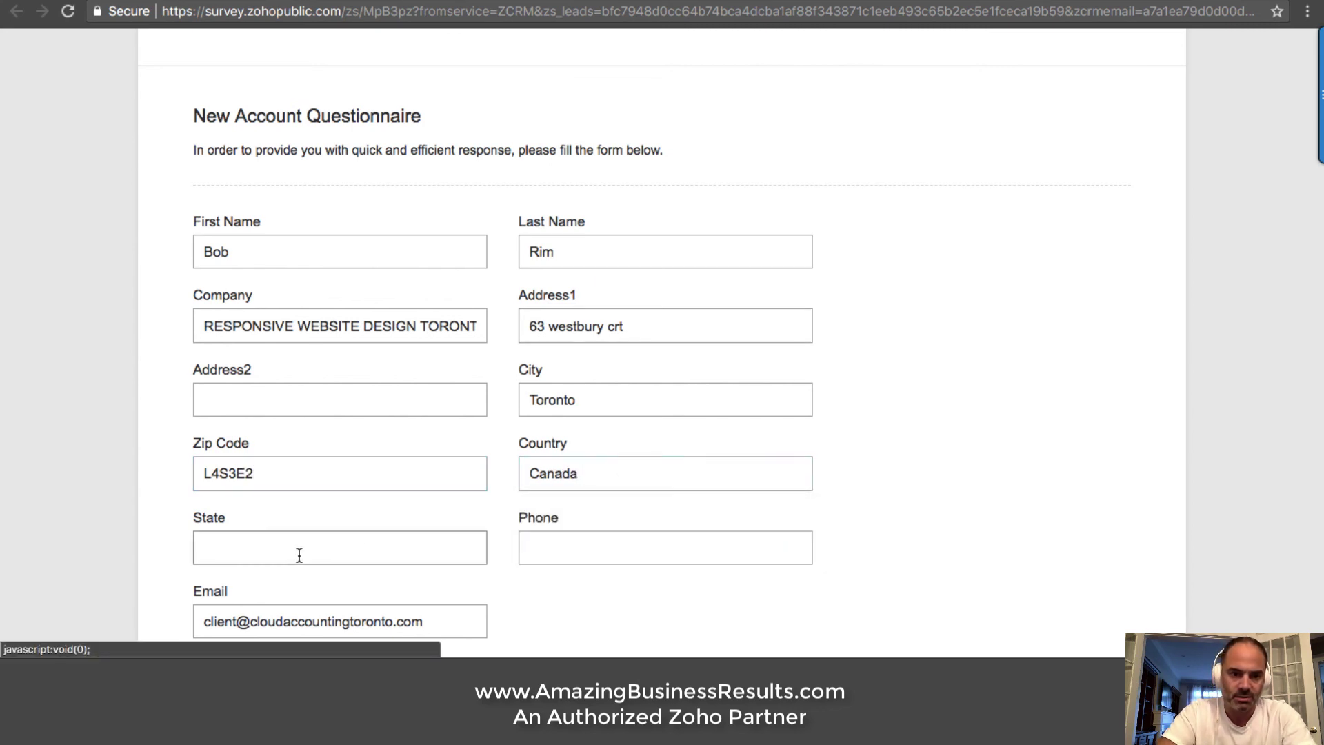
pyautogui.click(303, 548)
pyautogui.scroll(-2, 370, 452)
pyautogui.write('ON')
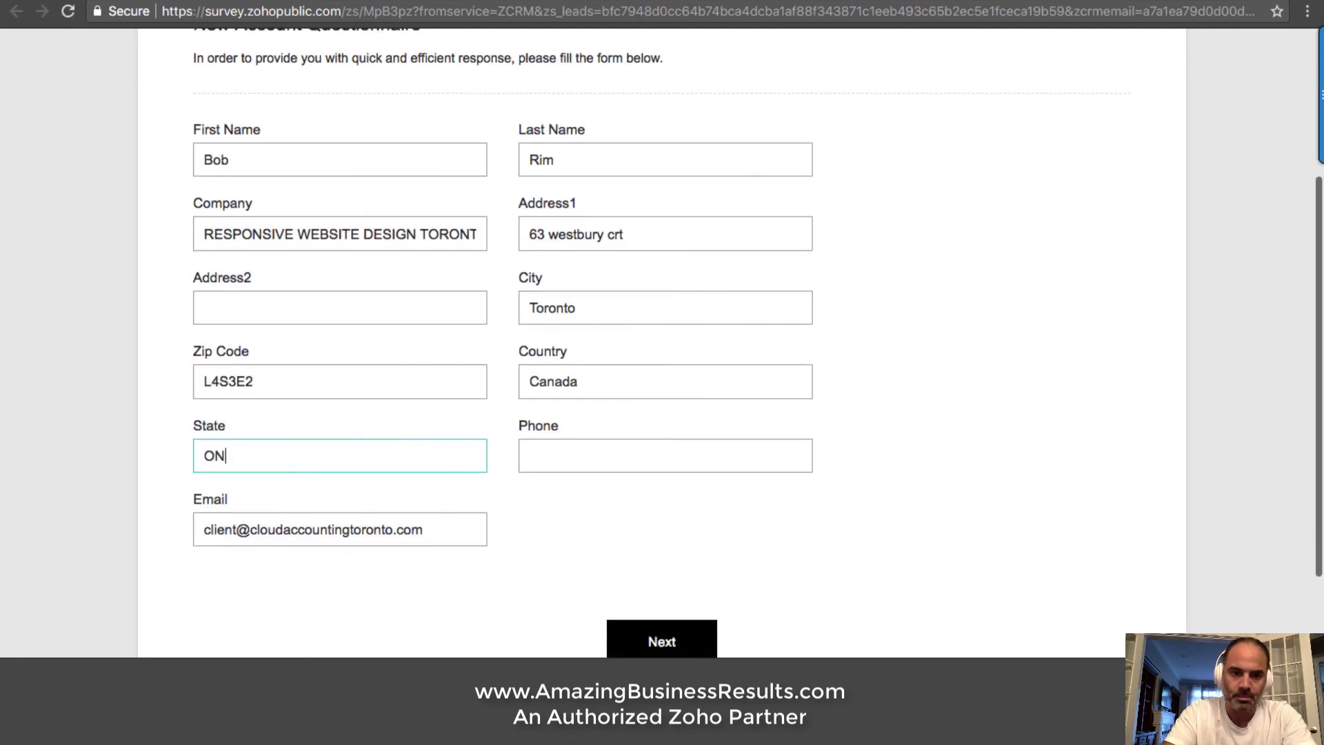
pyautogui.click(576, 453)
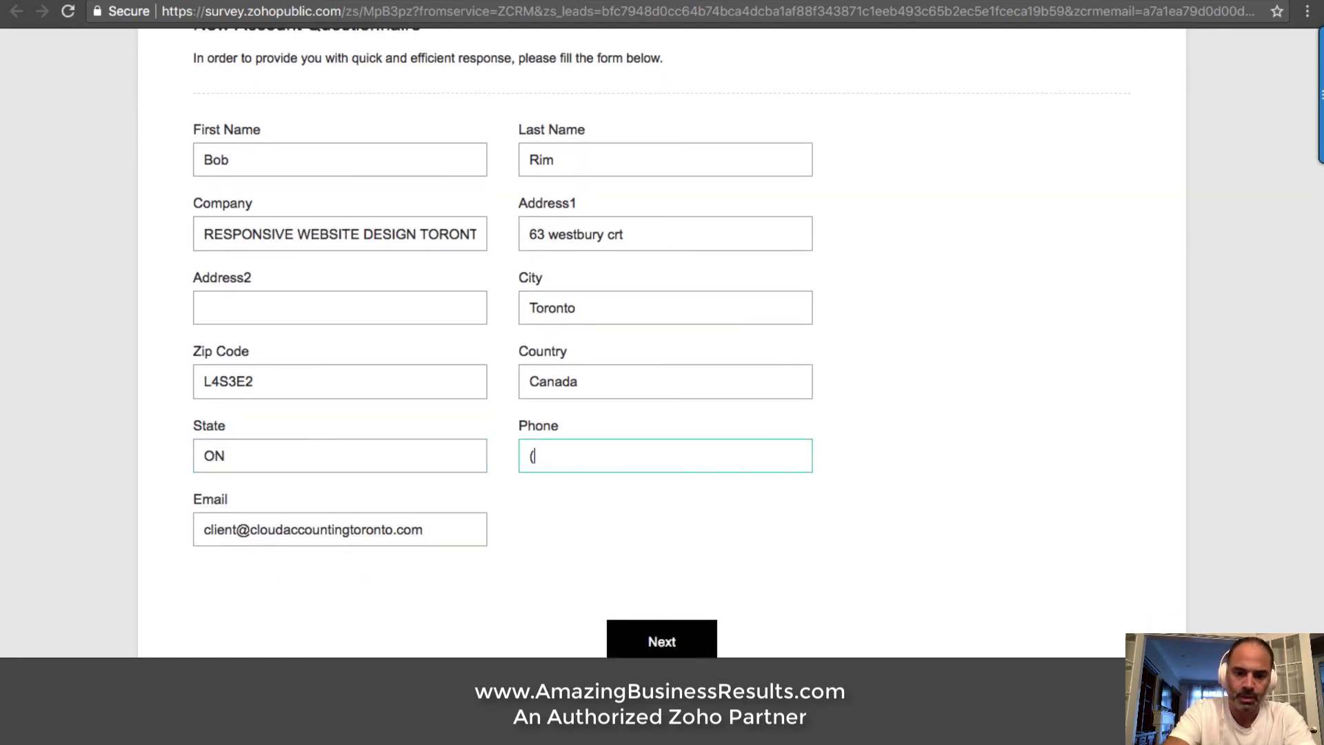
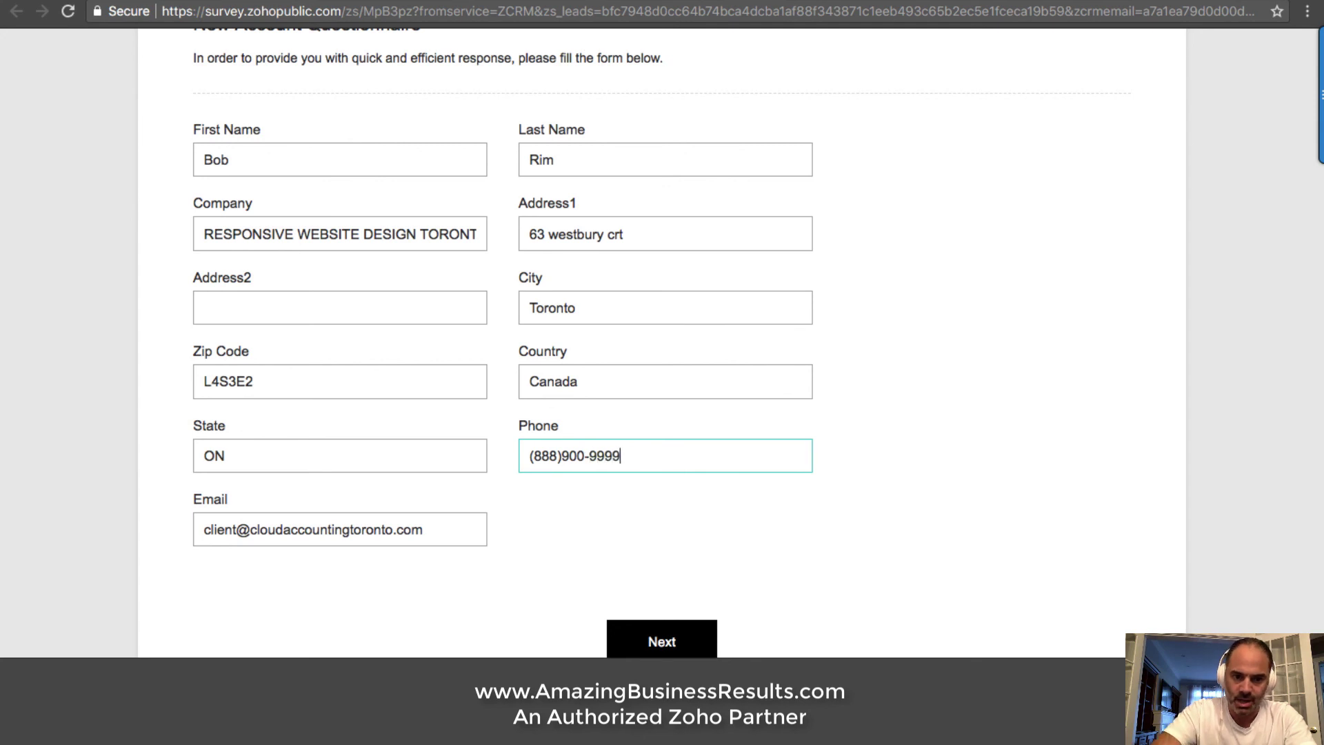
pyautogui.scroll(-3, 357, 507)
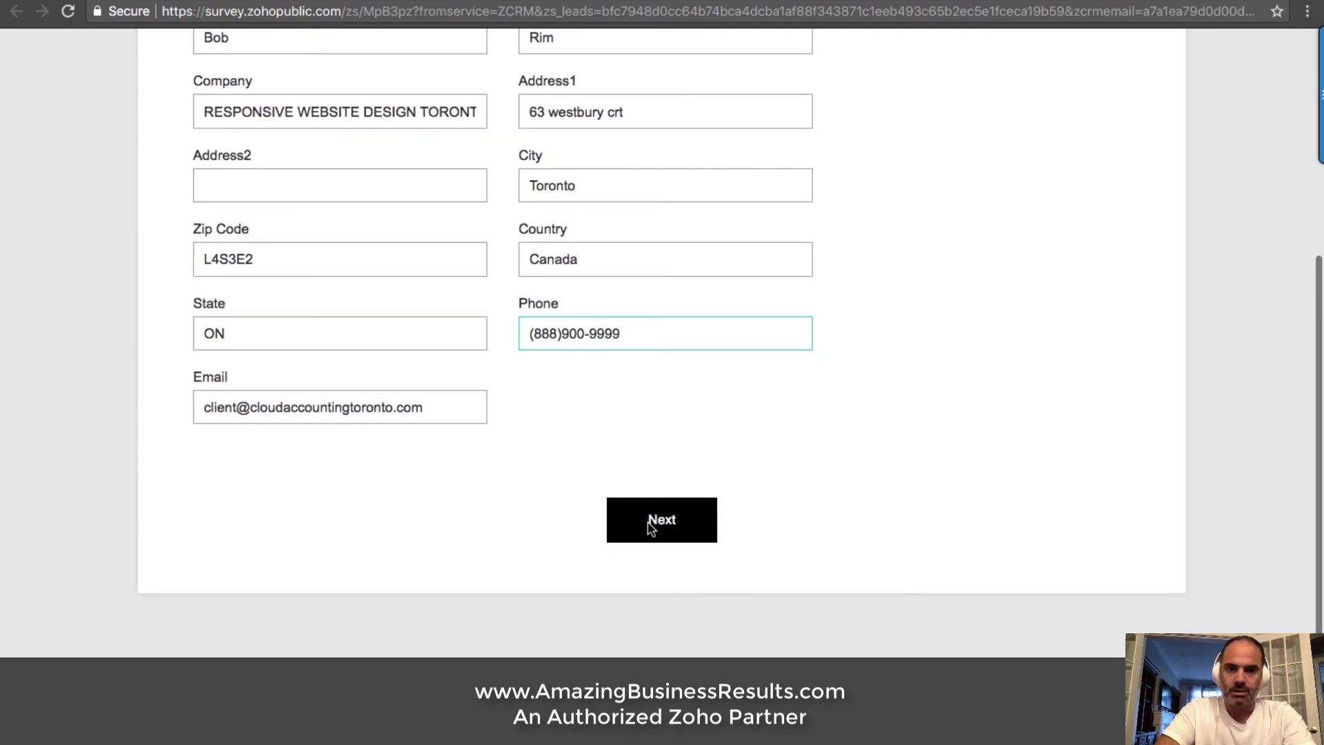
# On the next page, tick Accounting Services, Bookkeeping/Write-Up and the other required services
pyautogui.click(656, 524)
pyautogui.click(203, 383)
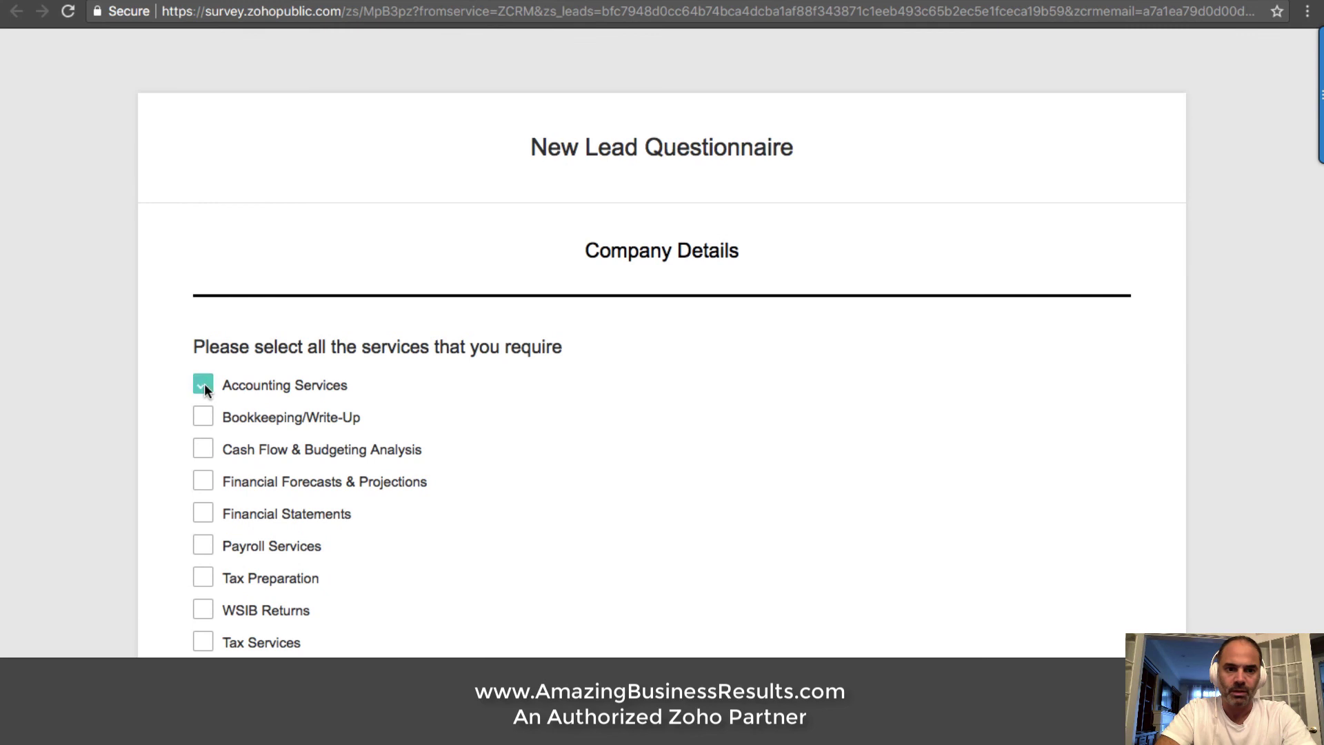
pyautogui.scroll(-2, 251, 398)
pyautogui.click(207, 340)
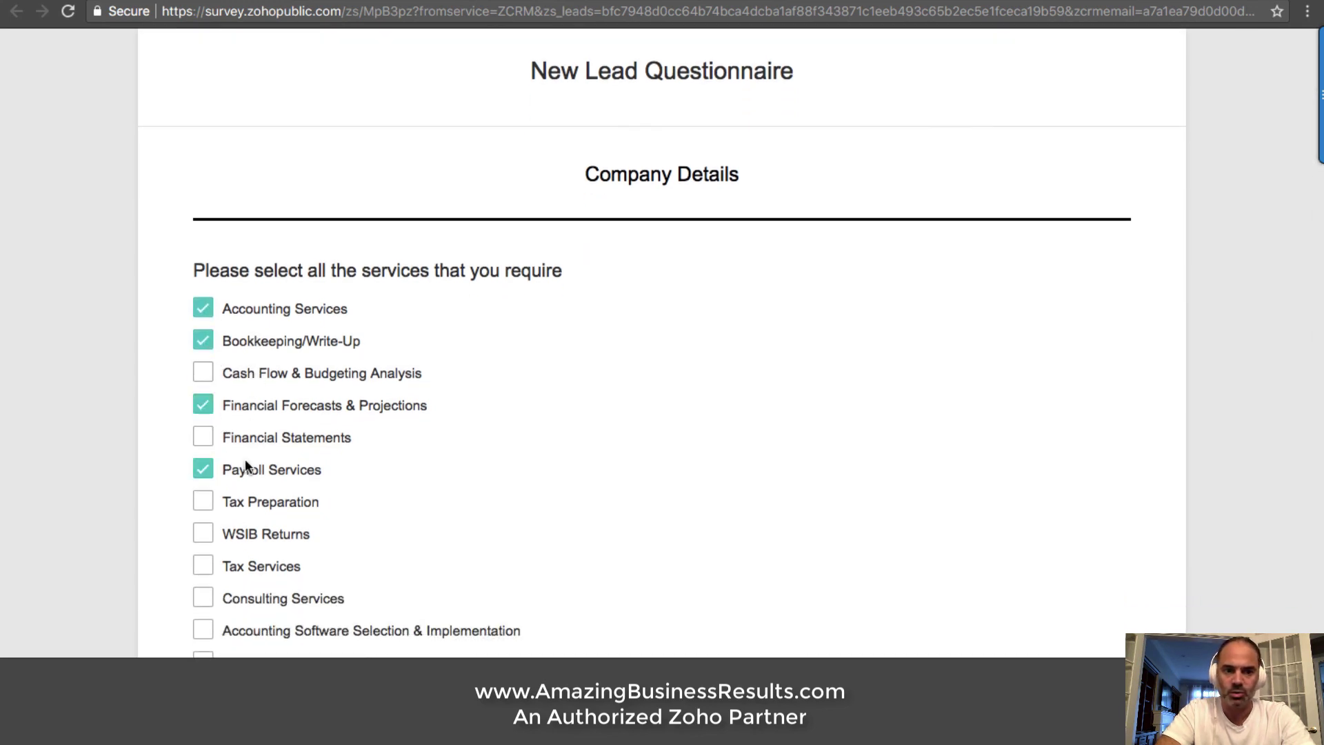
pyautogui.scroll(-5, 345, 448)
# Submit the questionnaire and return to the CRM's Leads list
pyautogui.click(731, 522)
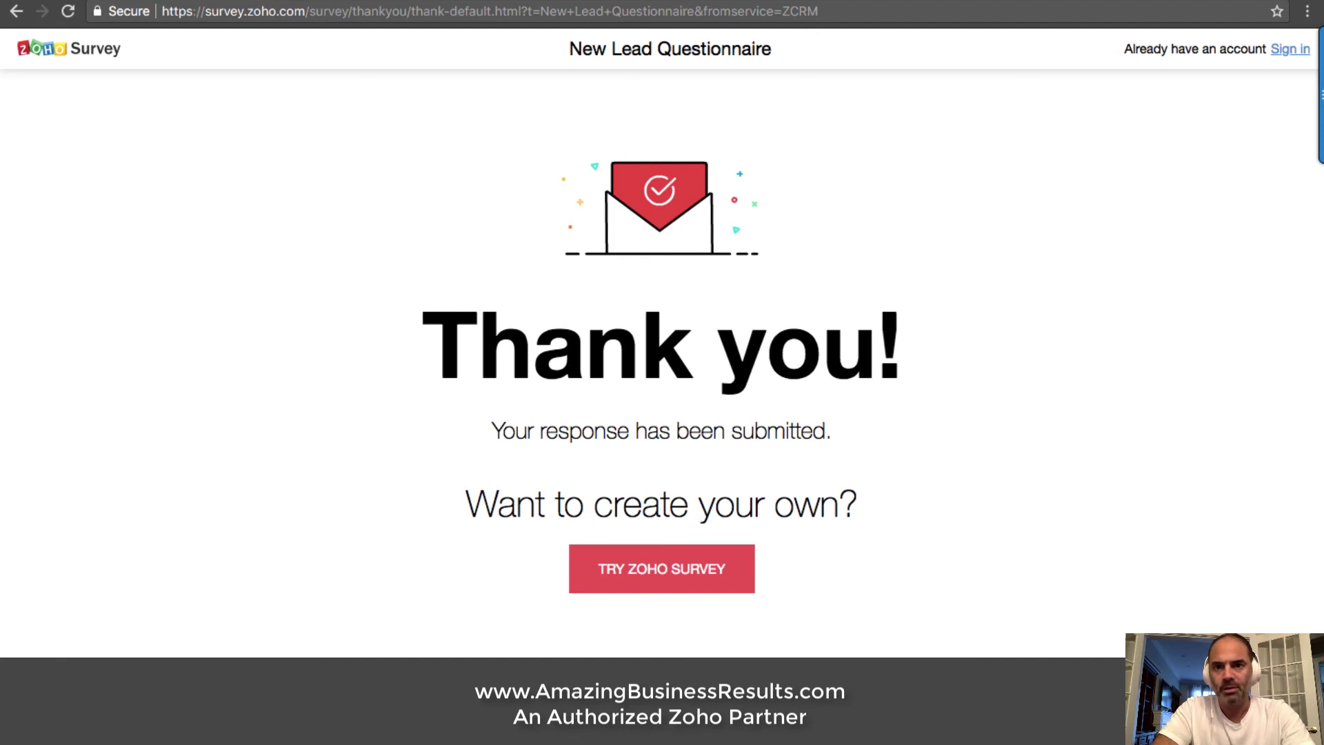
pyautogui.hotkey('ctrl', 'w')
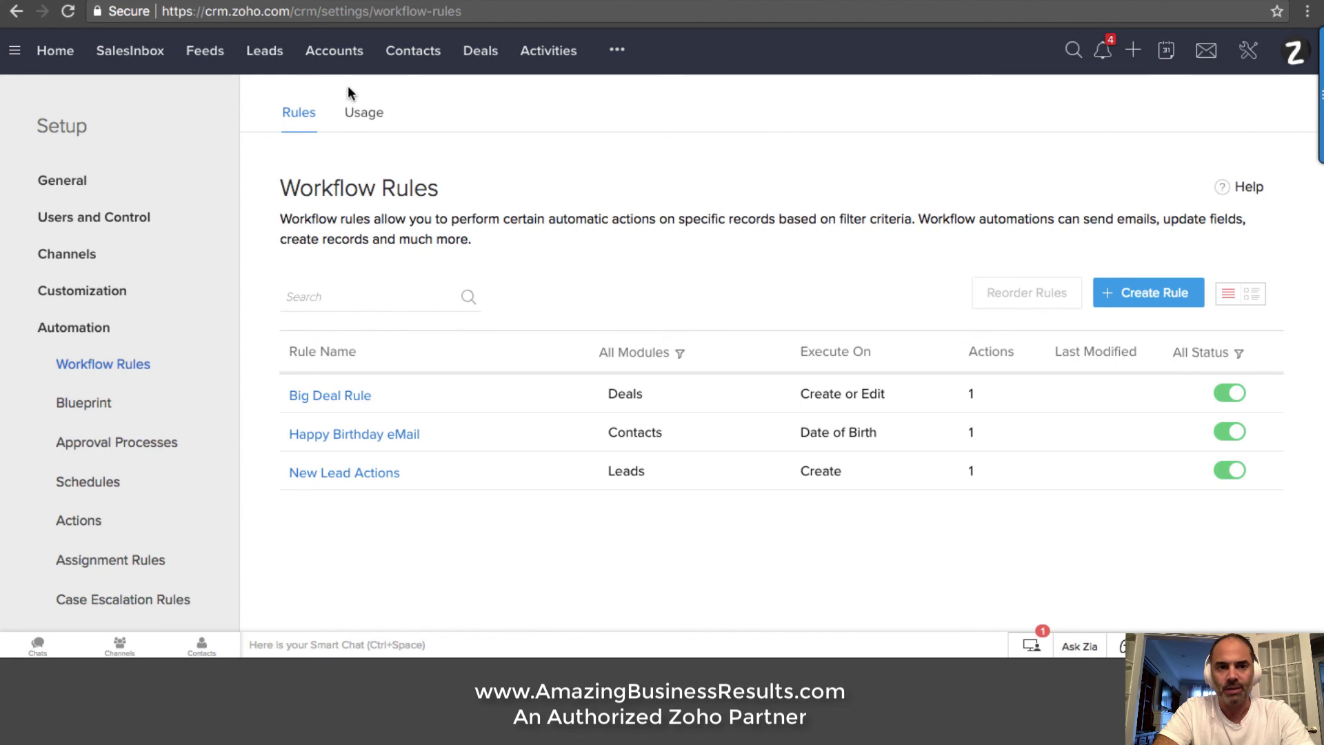
pyautogui.click(260, 58)
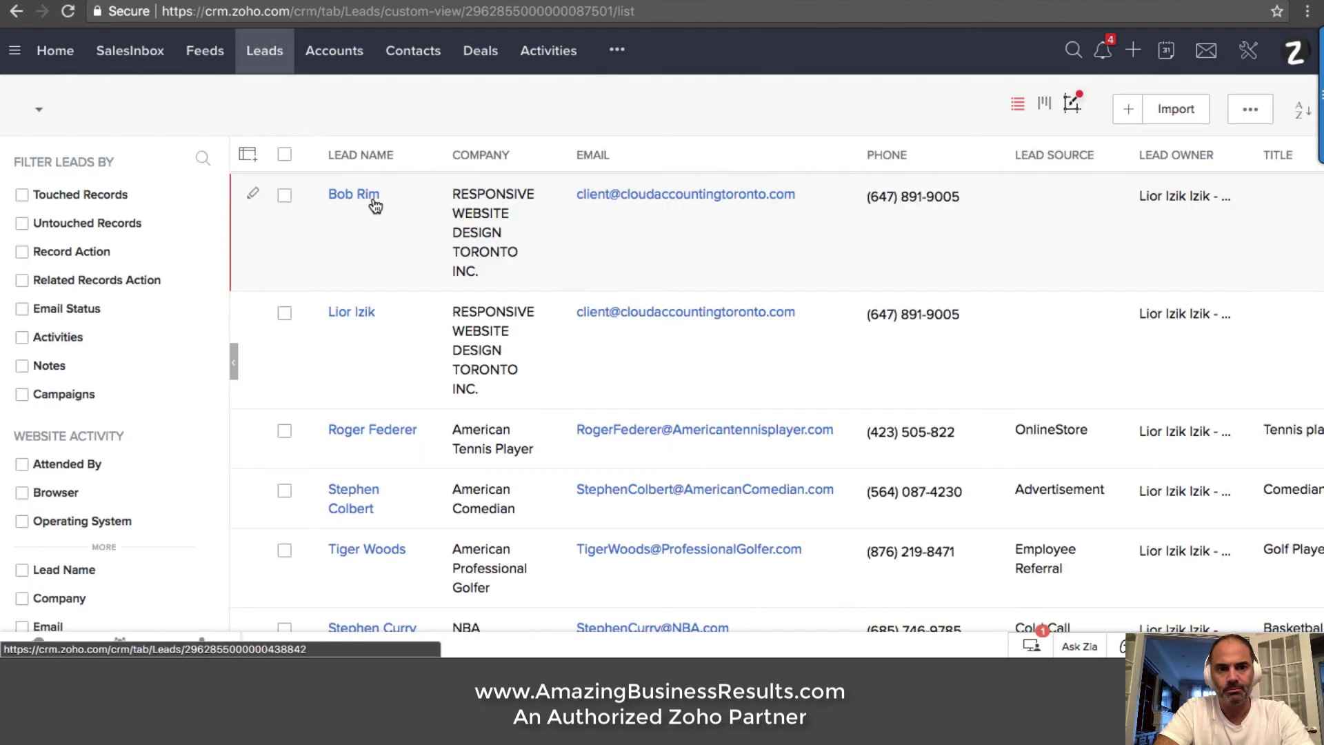
# Open the newest lead's record and show its Zoho Survey related list entry for the New Lead Questionnaire
pyautogui.click(365, 197)
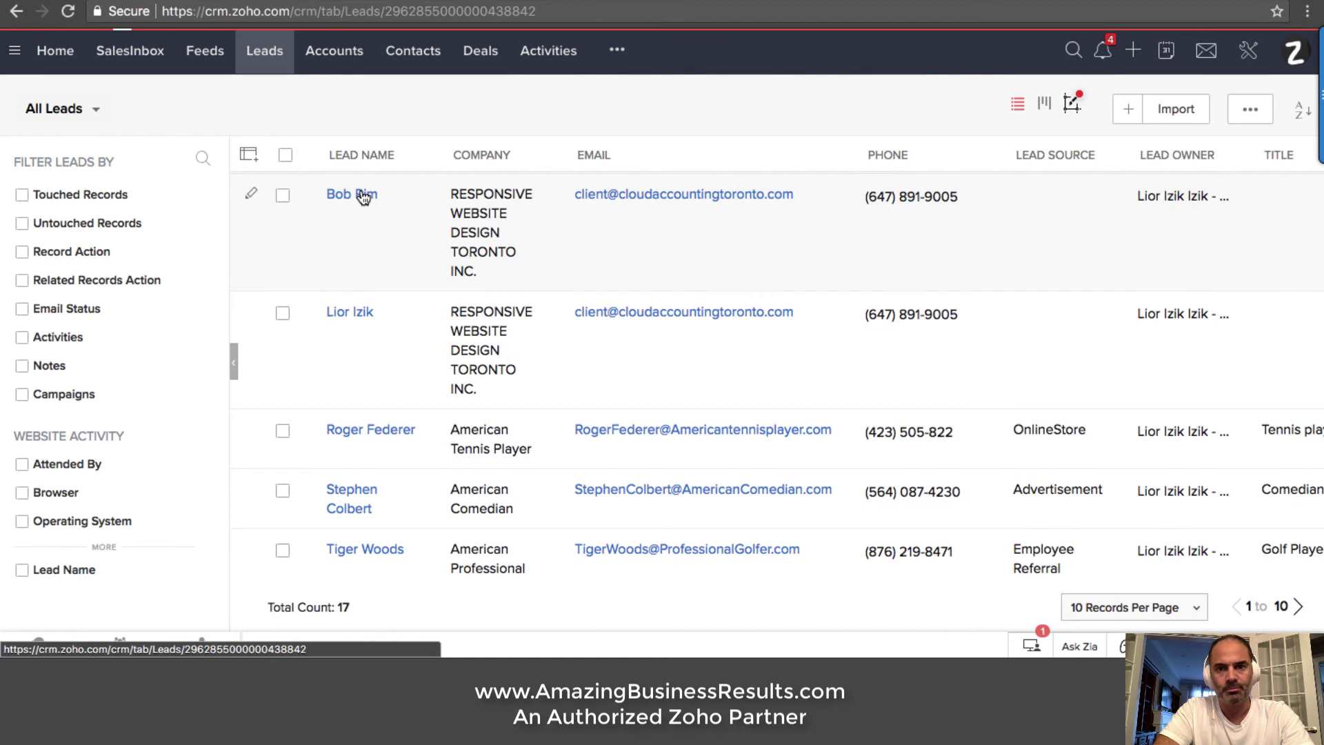
pyautogui.click(1104, 59)
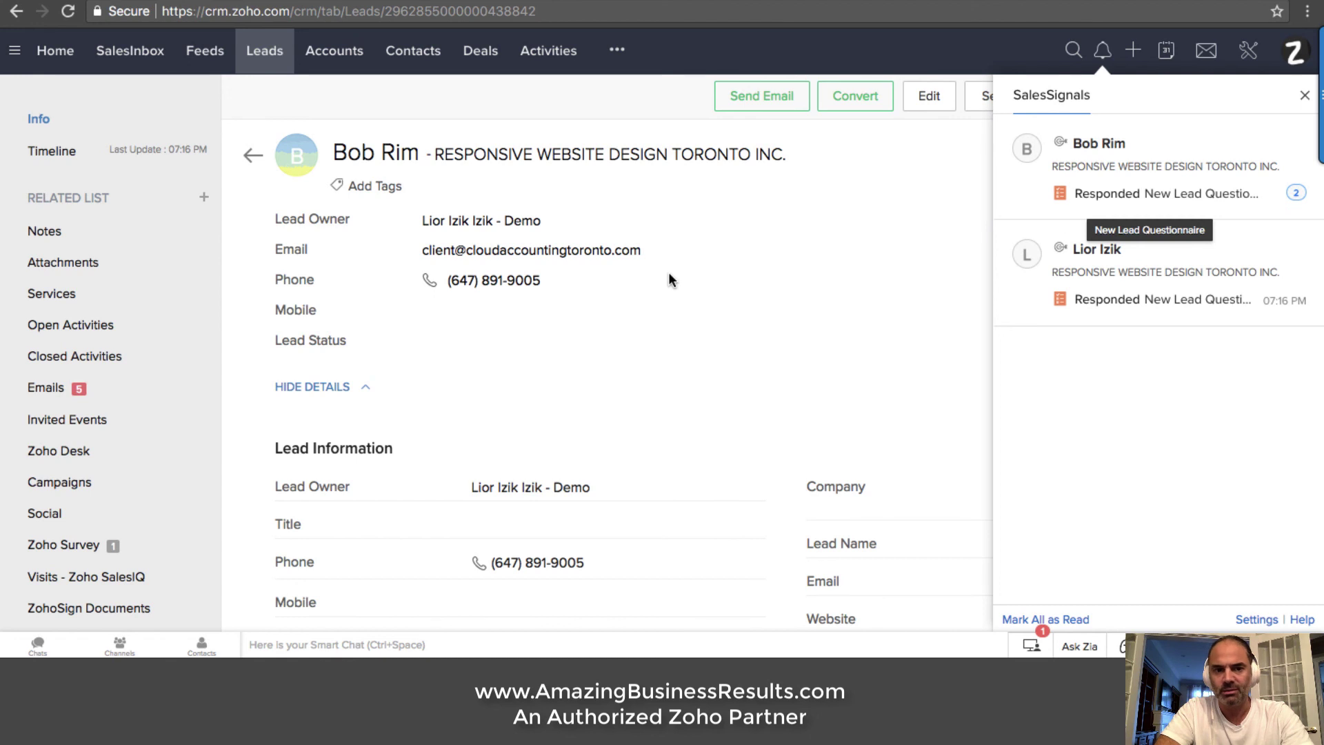
pyautogui.scroll(-1, 124, 448)
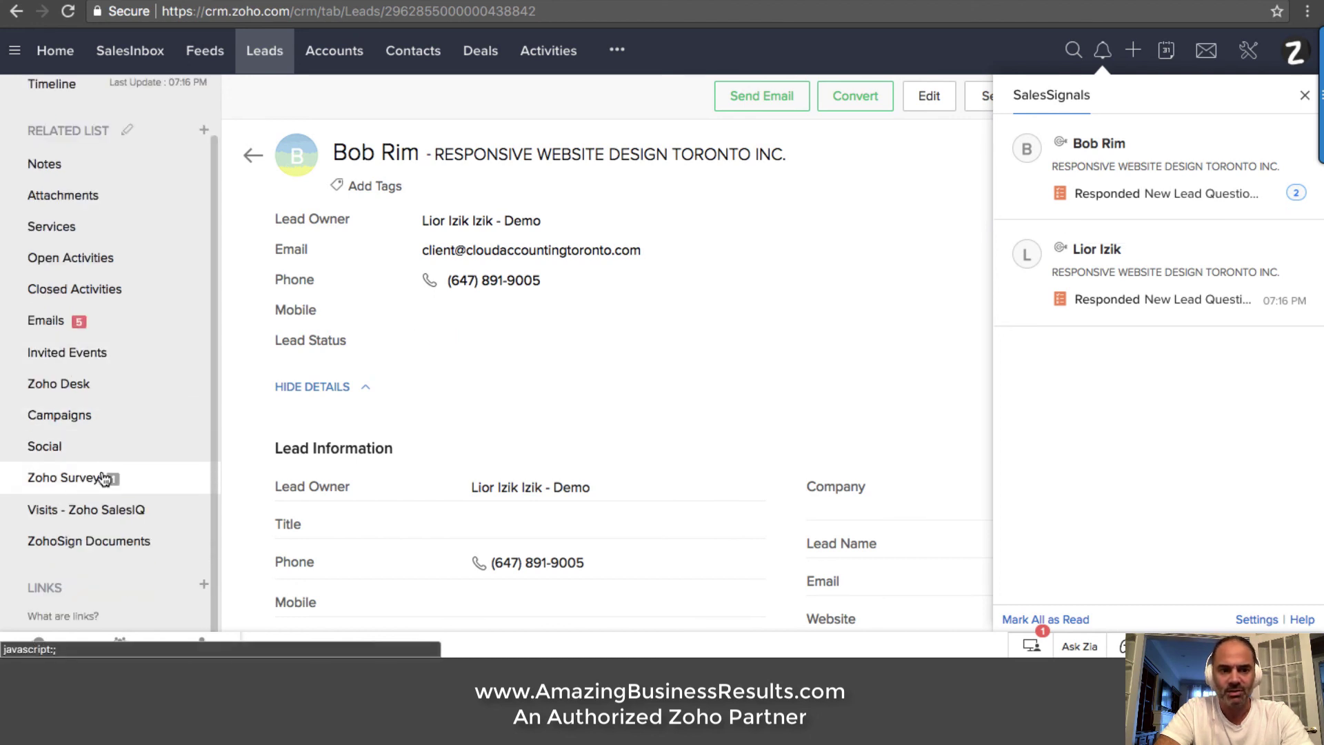
pyautogui.click(91, 483)
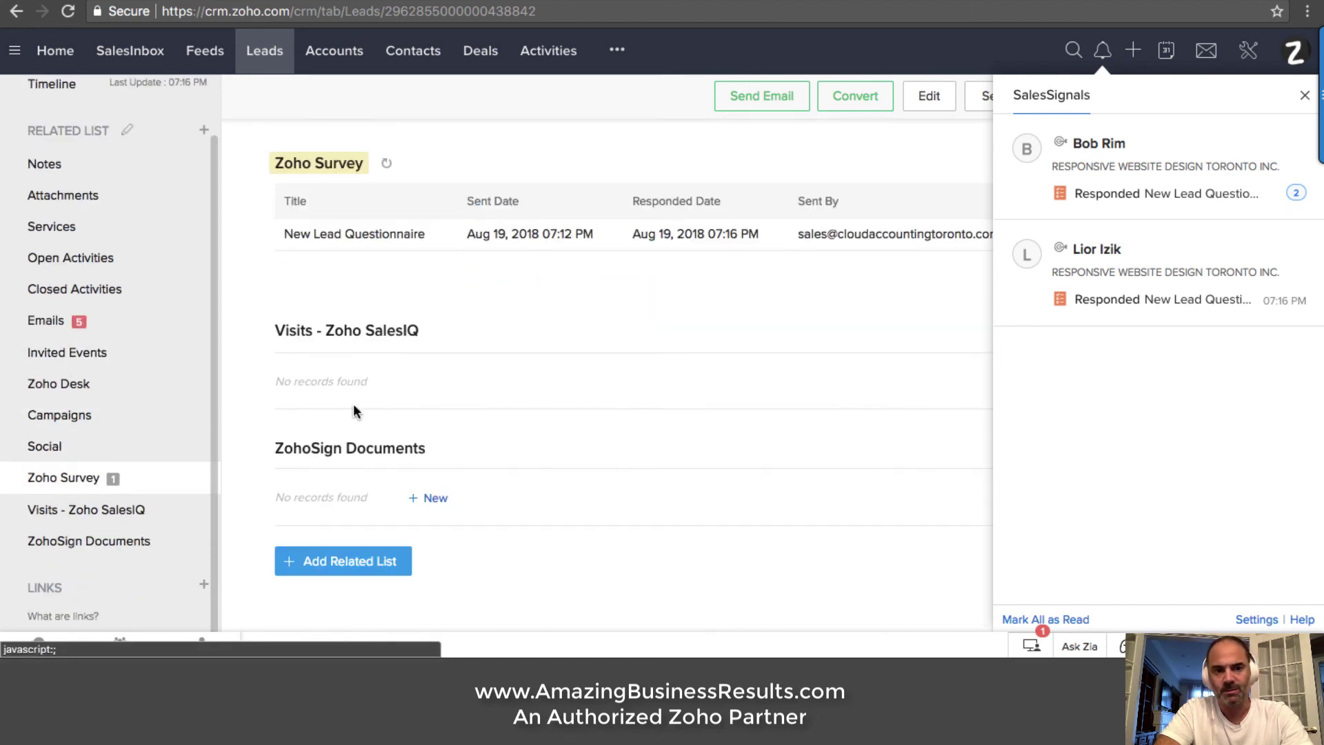
pyautogui.click(792, 247)
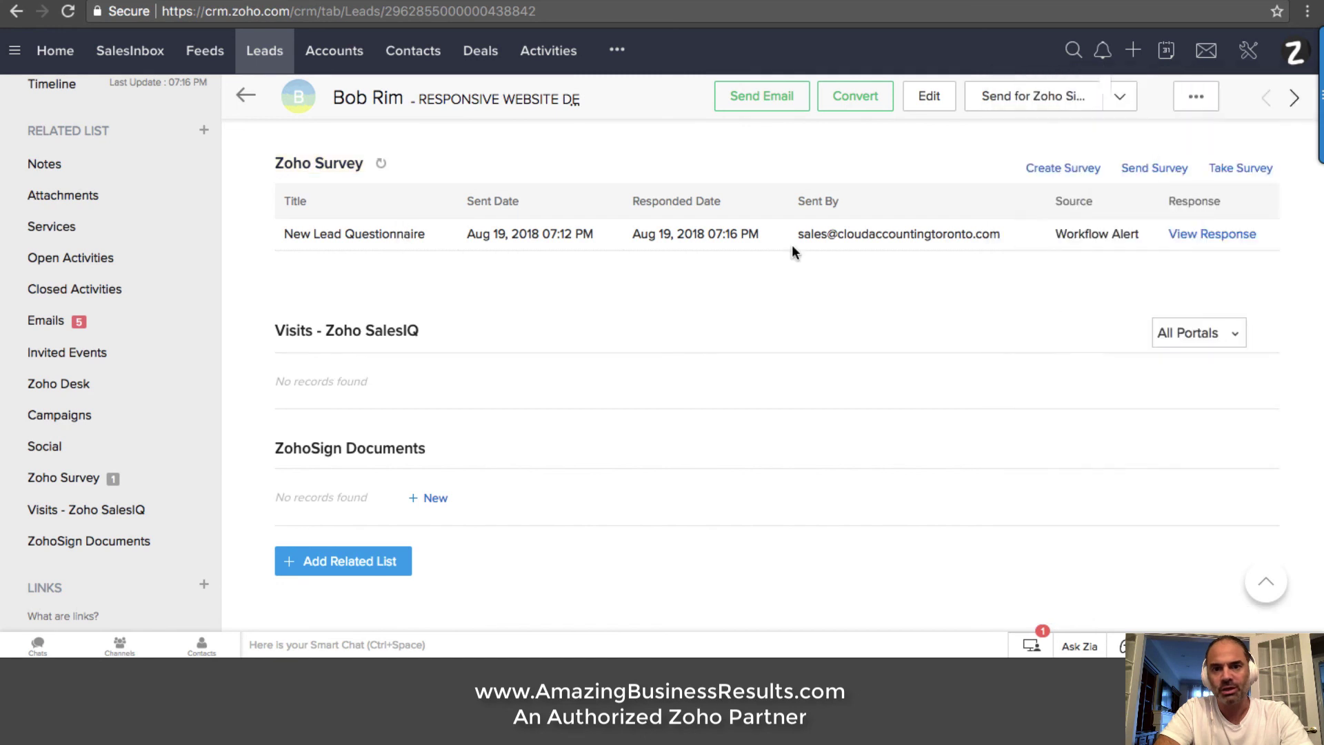
# Open the lead's individual questionnaire response and scroll through its contact details and chosen services
pyautogui.click(1222, 236)
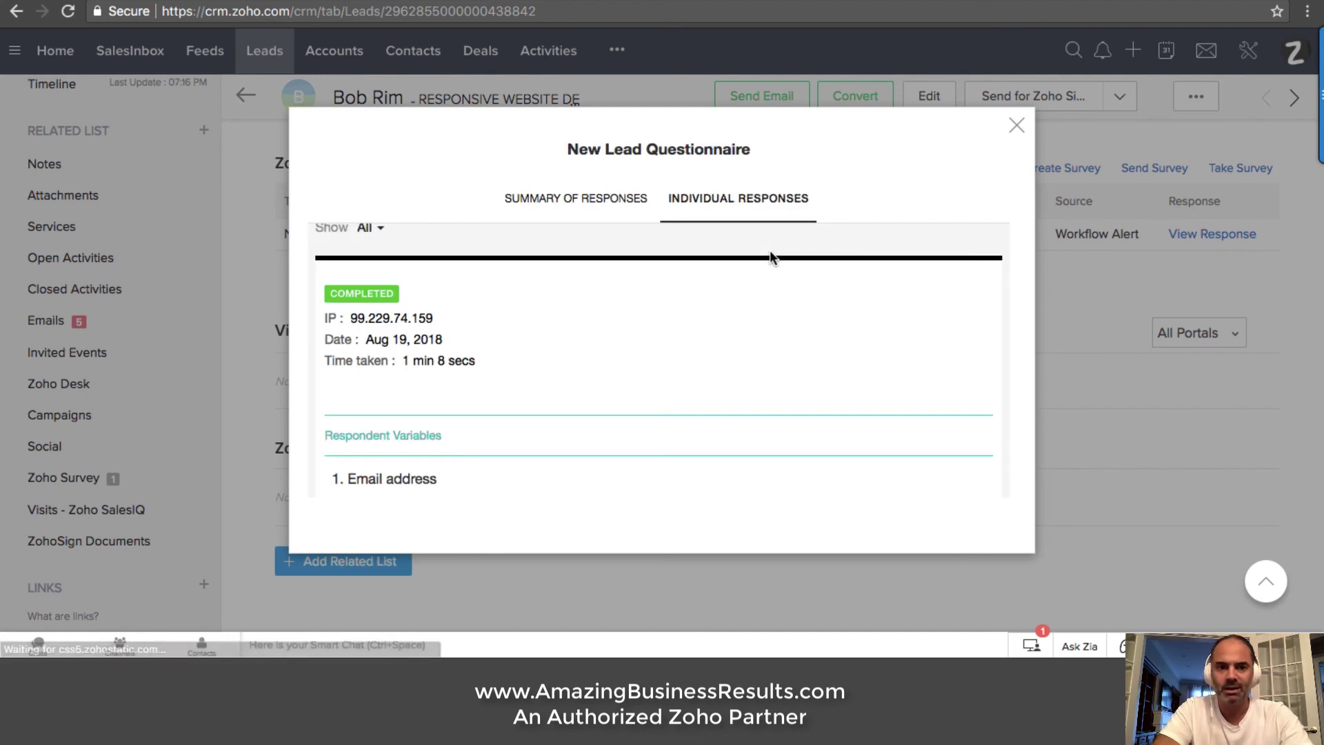
pyautogui.scroll(-5, 635, 278)
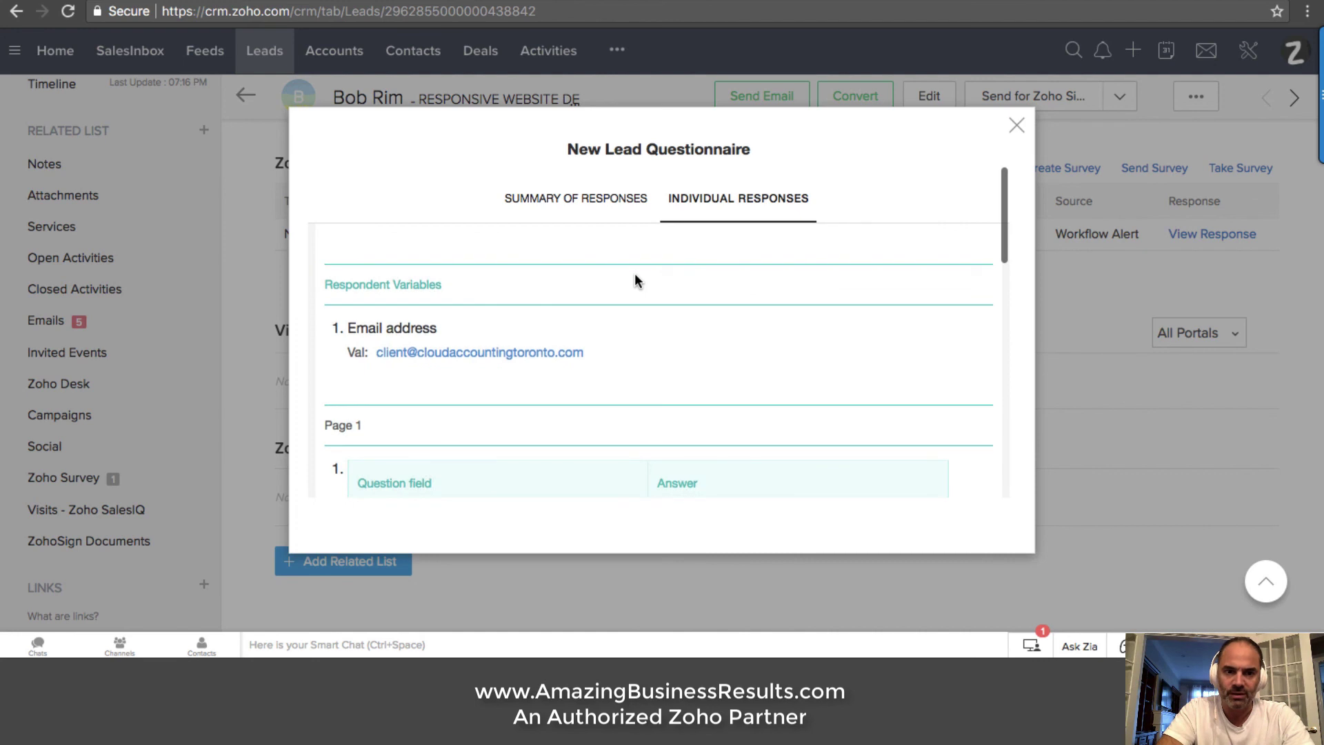
pyautogui.scroll(-5, 634, 278)
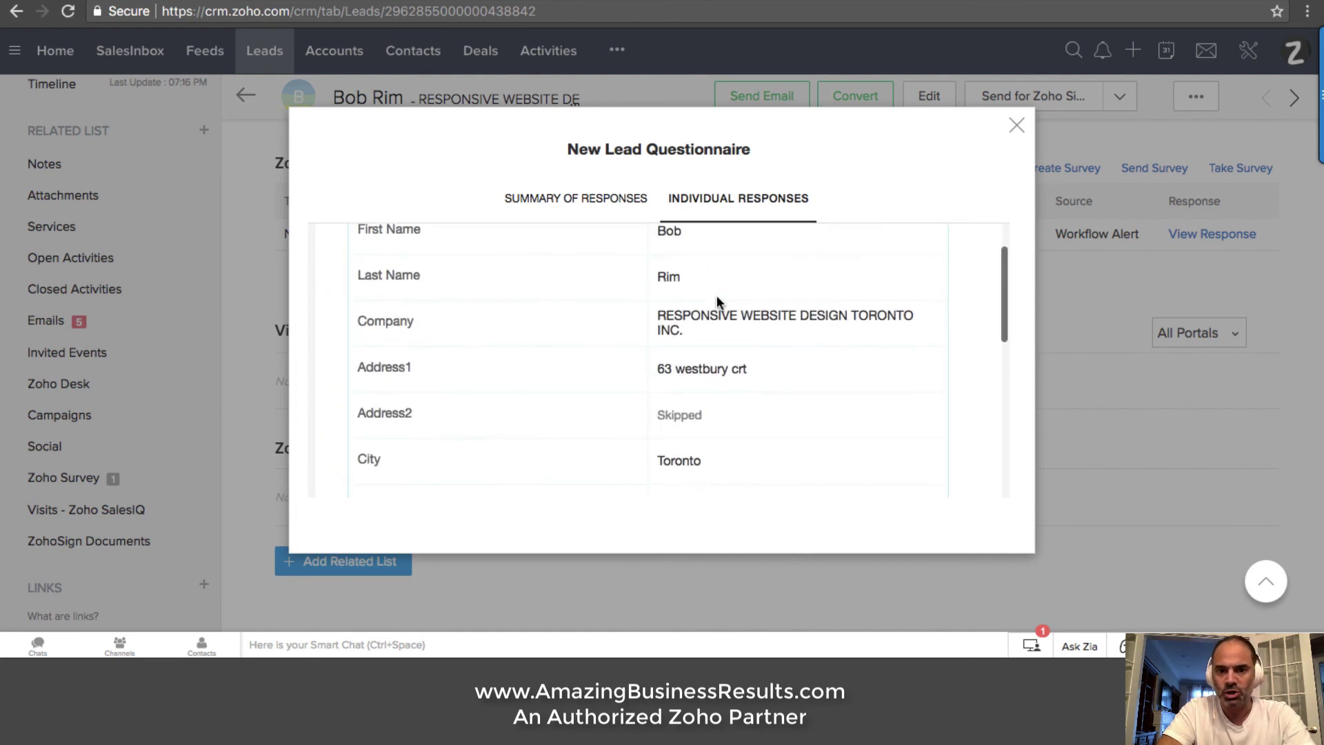
pyautogui.scroll(-5, 718, 302)
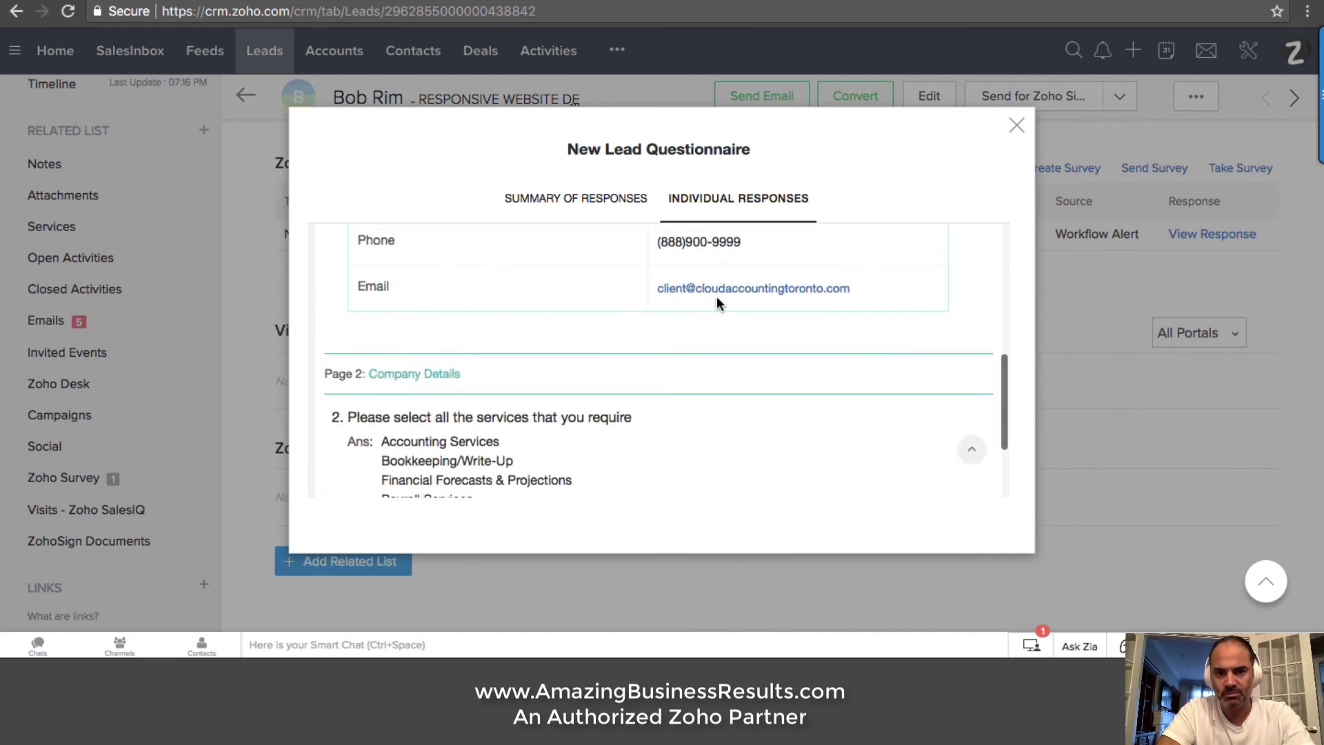
pyautogui.scroll(-2, 718, 303)
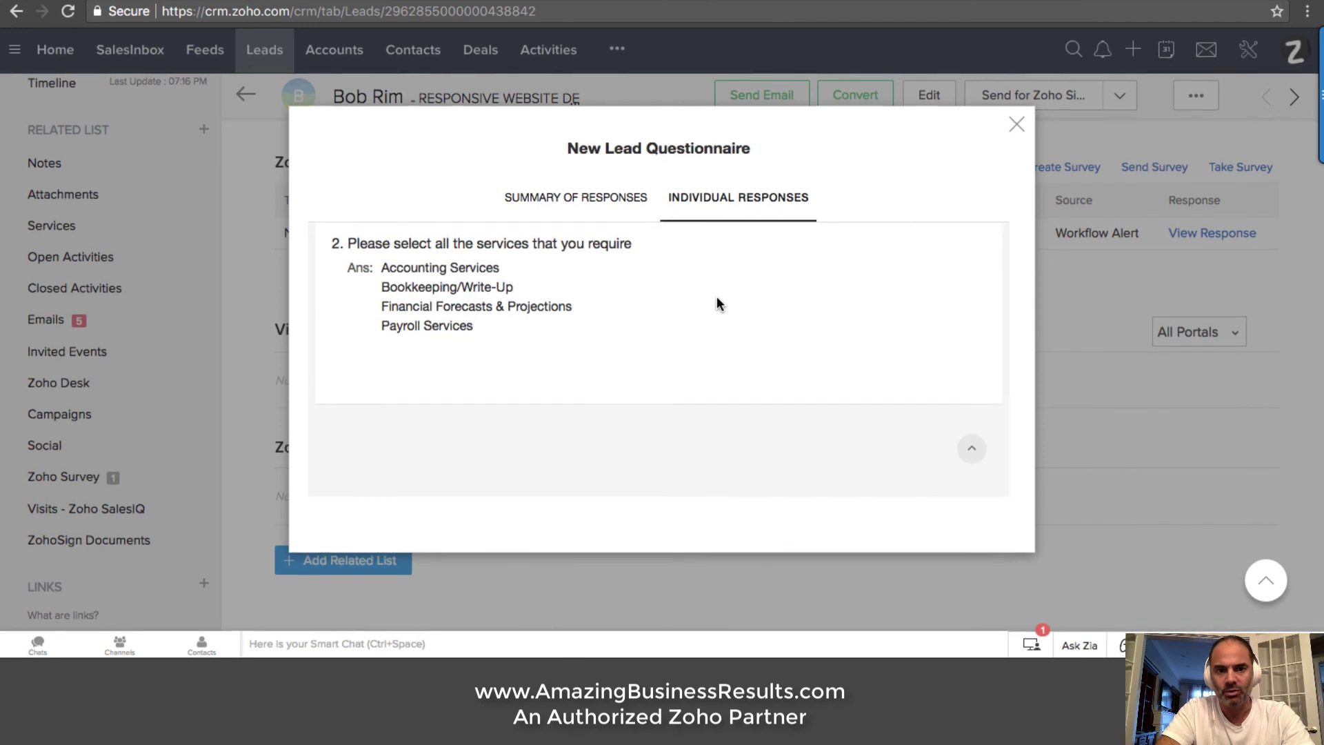
pyautogui.scroll(5, 717, 295)
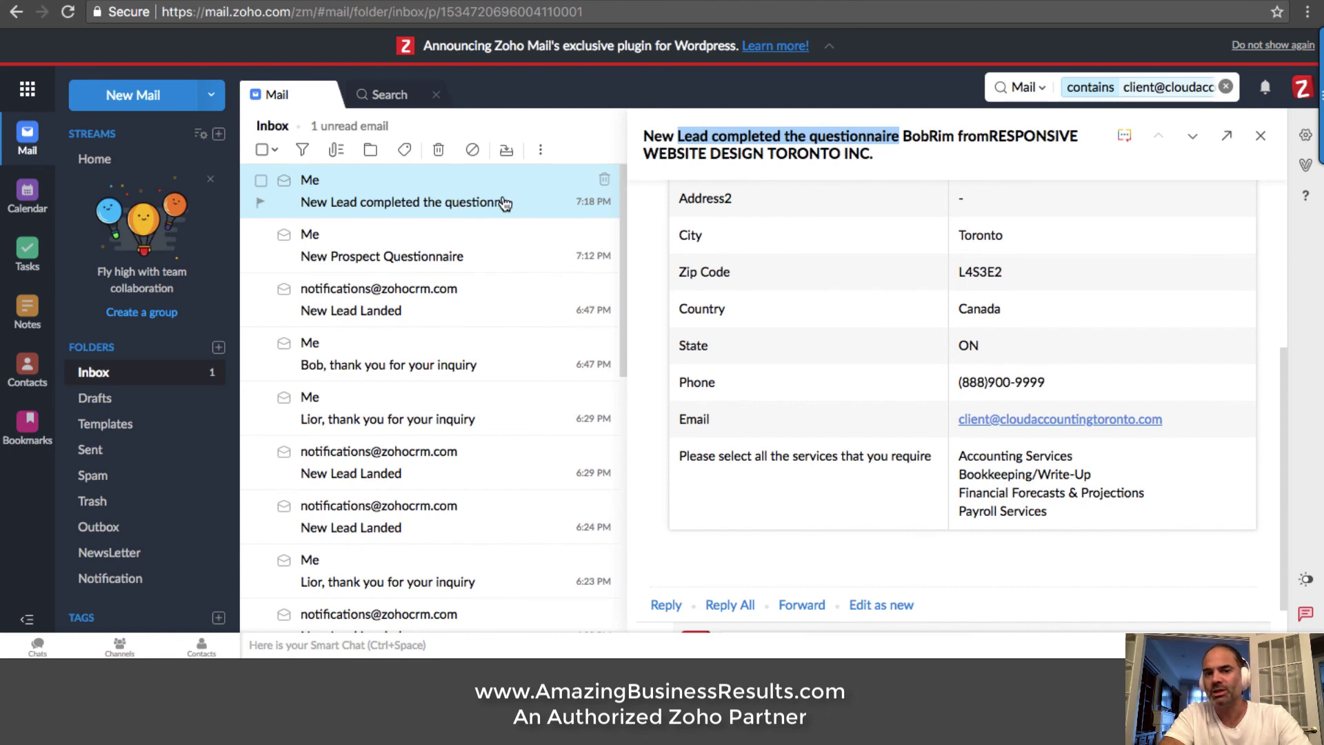
# Scroll through the 'New Lead completed the questionnaire' email's table of submitted answers
pyautogui.scroll(3, 891, 272)
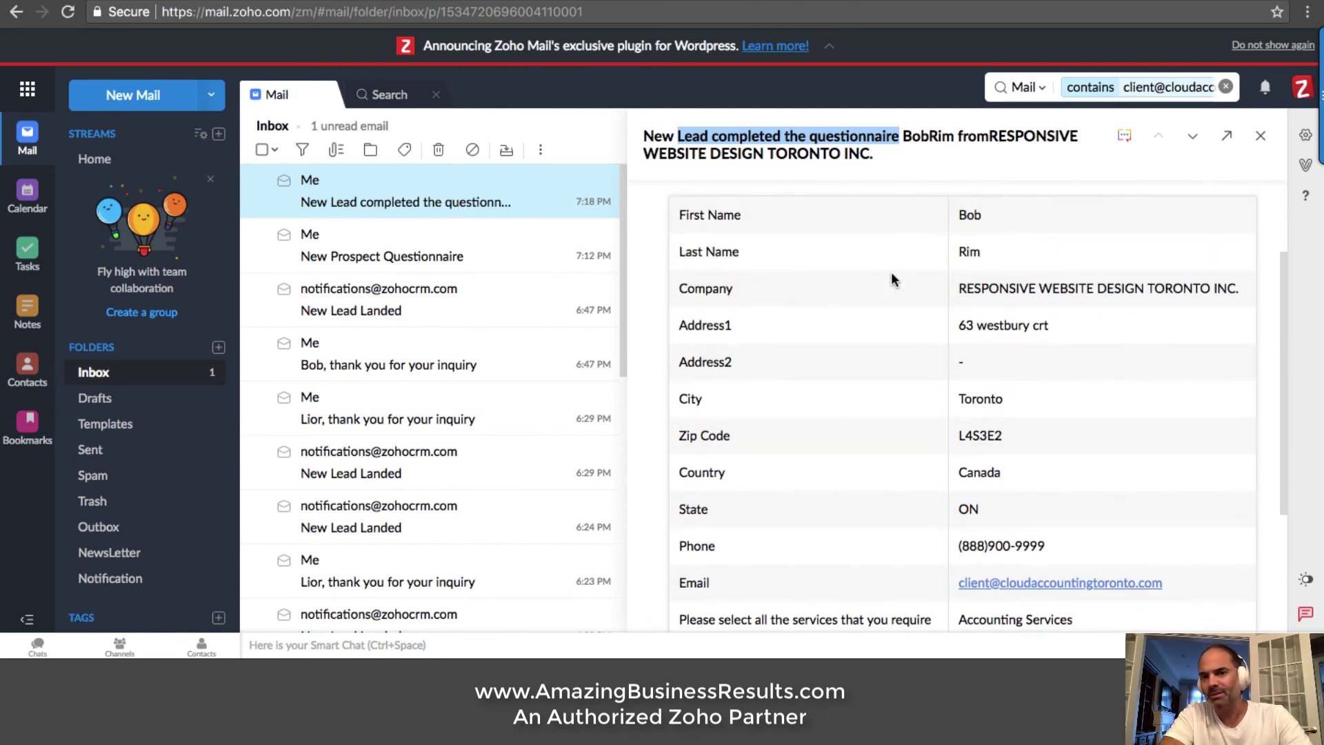
pyautogui.scroll(2, 917, 266)
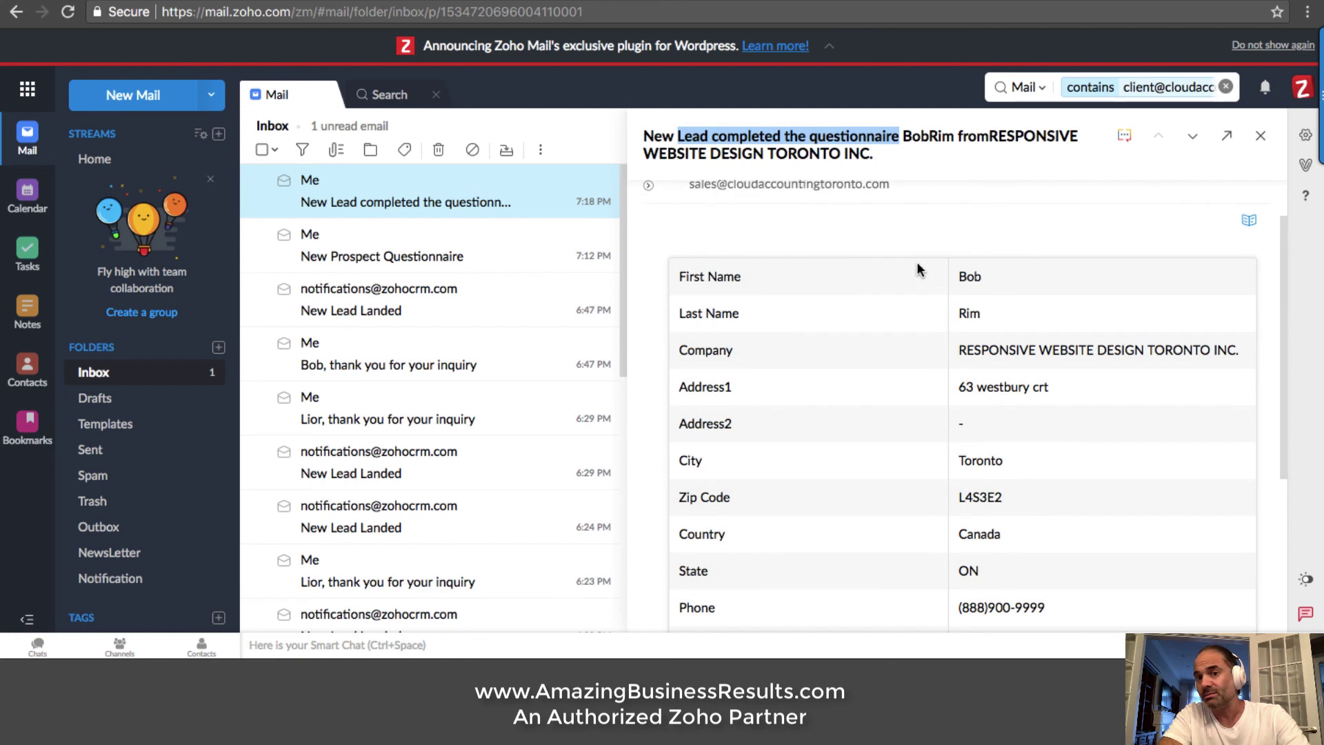
pyautogui.scroll(-2, 957, 301)
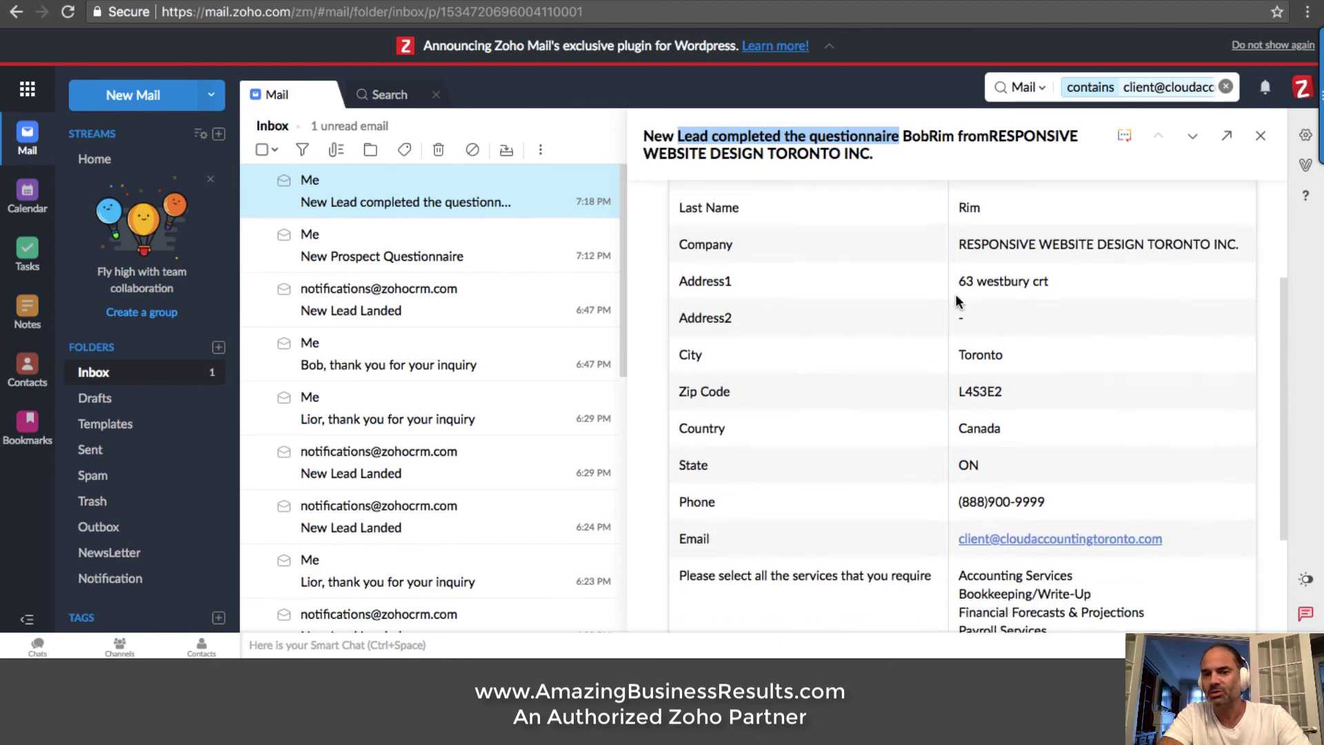
pyautogui.scroll(-3, 959, 303)
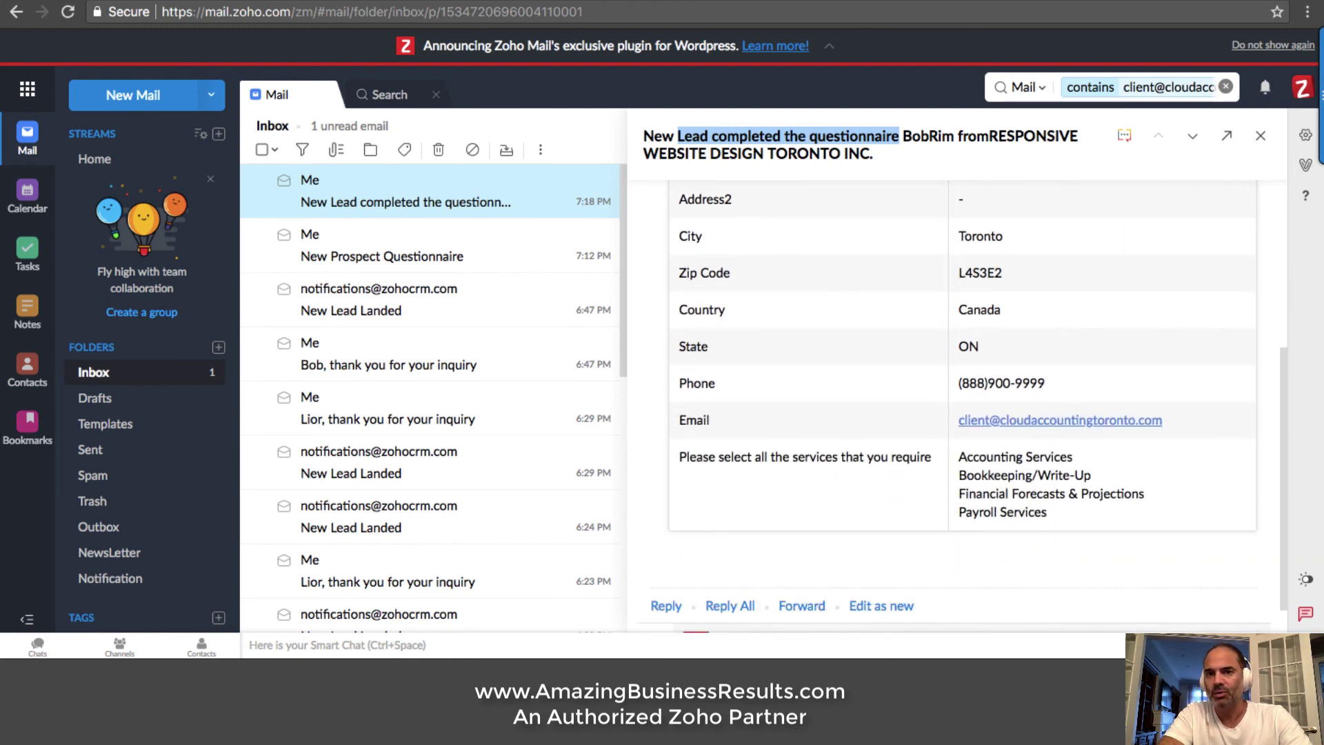
# Return to the lead's CRM record and scroll back up through it
pyautogui.hotkey('ctrl', 'Tab')
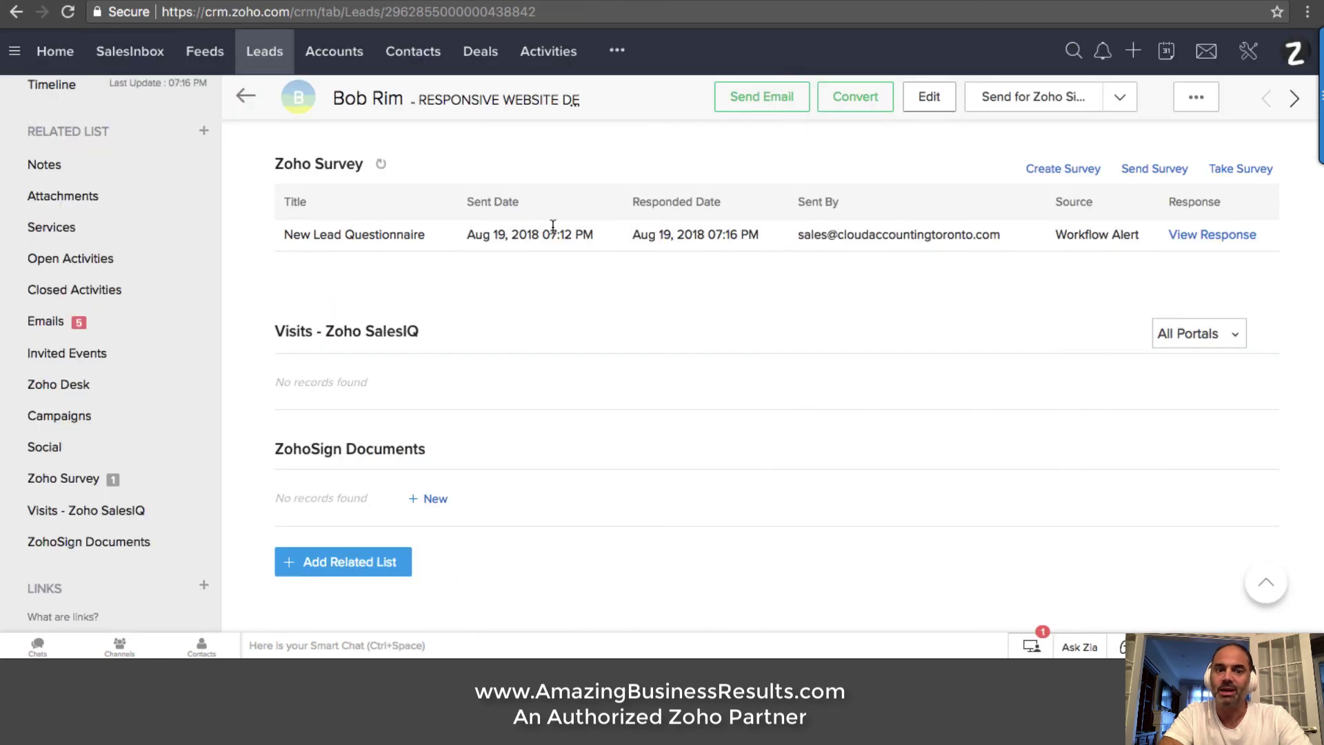
pyautogui.scroll(15, 457, 373)
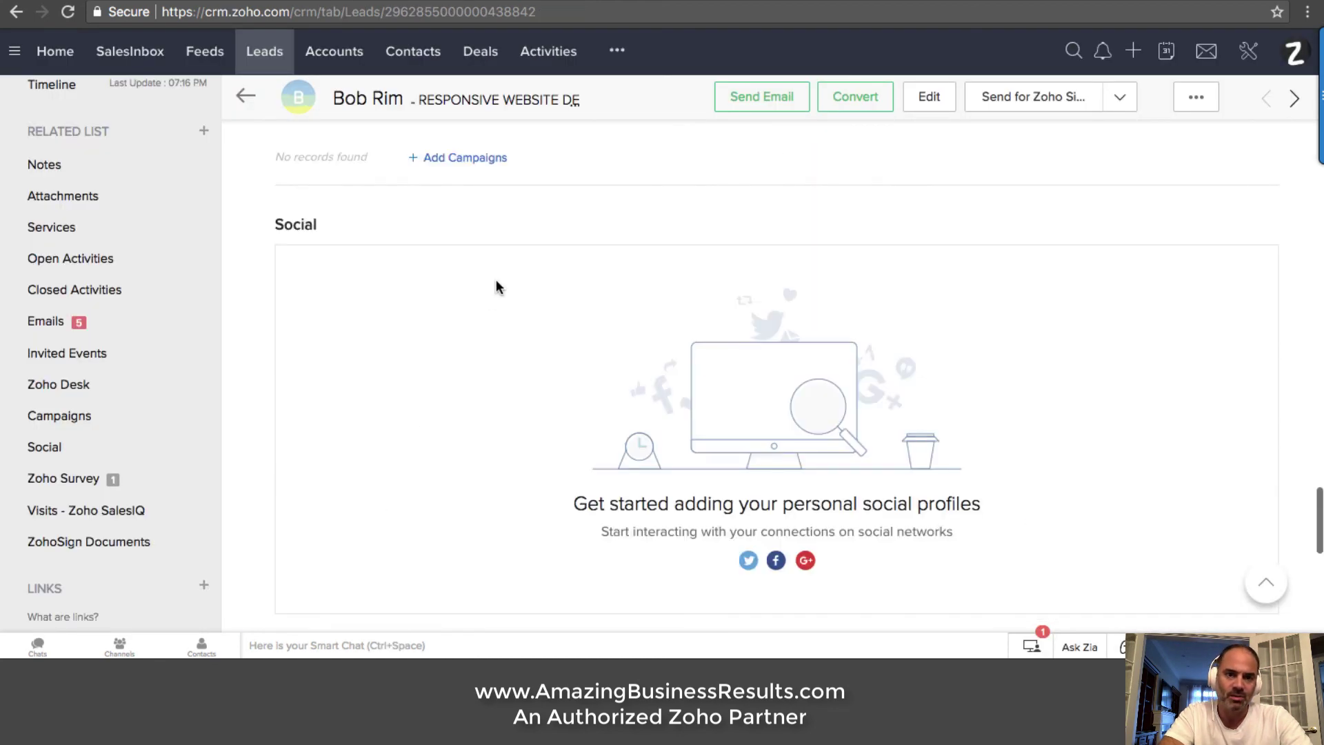
pyautogui.scroll(15, 497, 283)
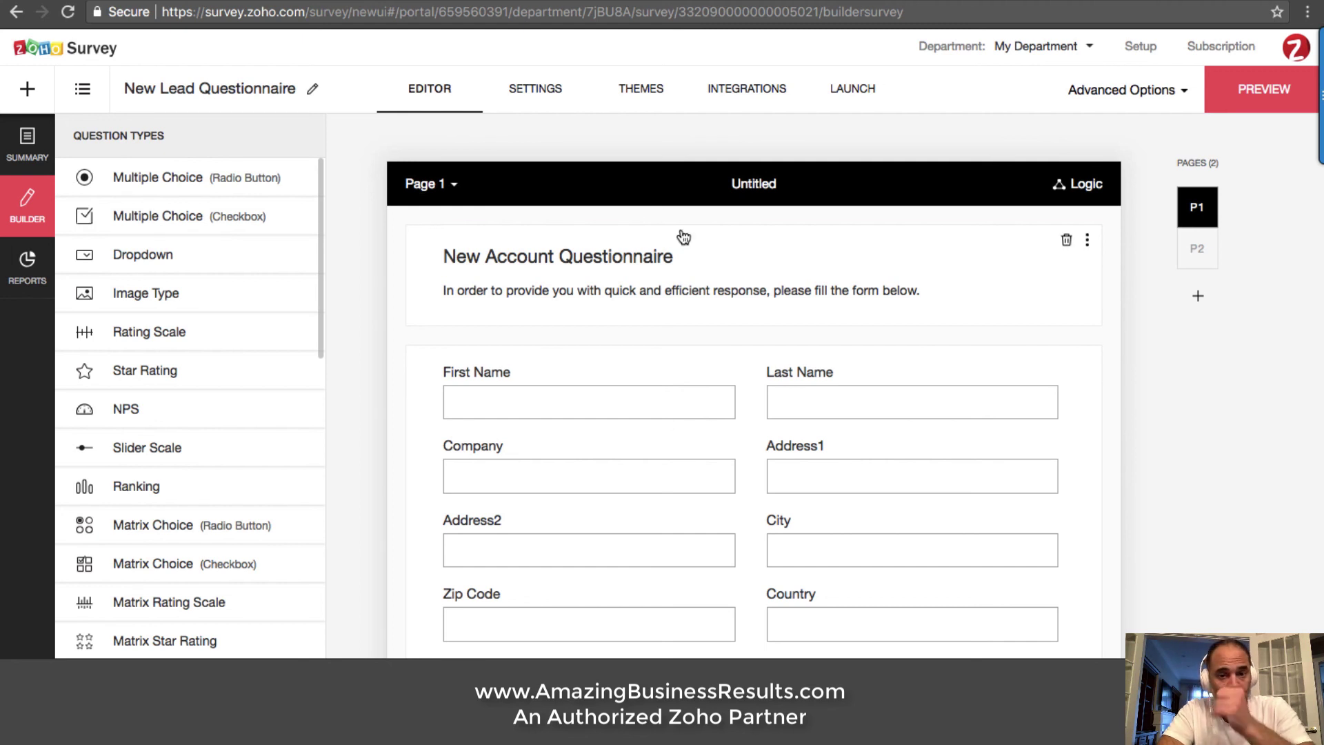
pyautogui.scroll(-1, 773, 262)
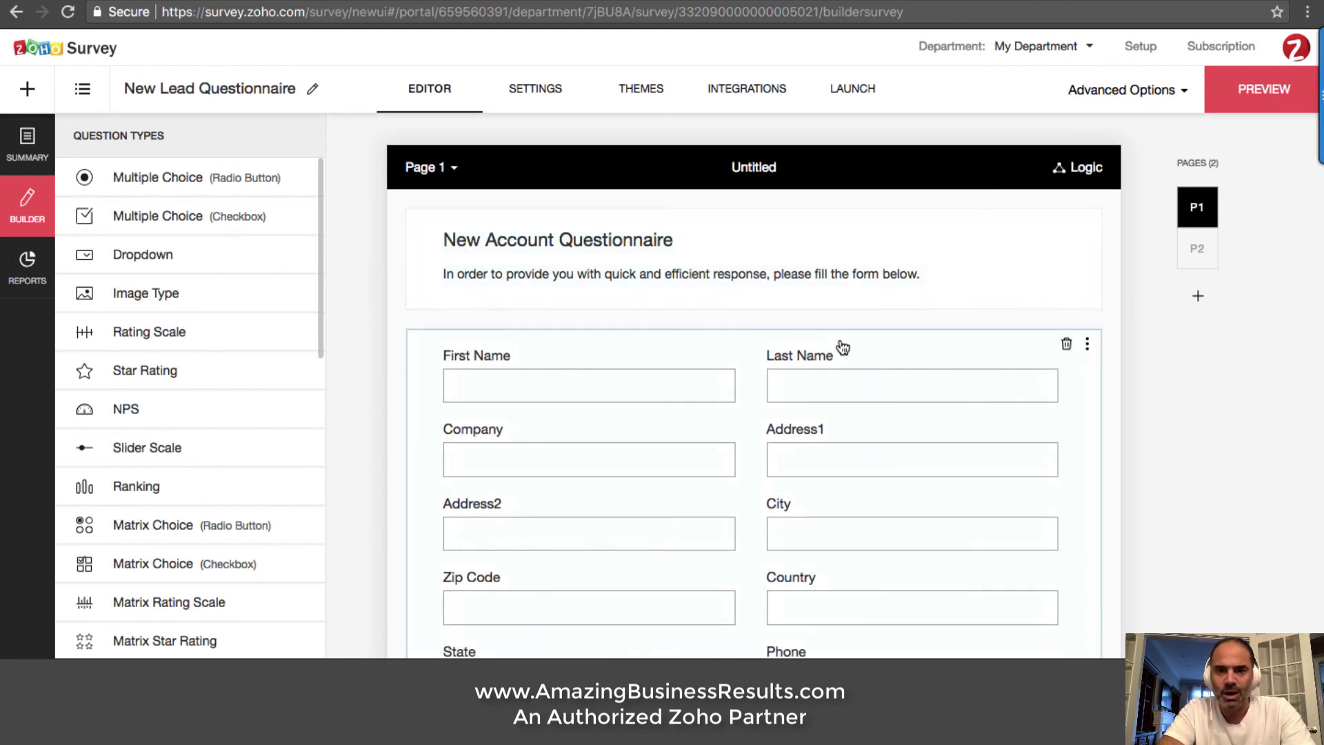
pyautogui.scroll(-2, 842, 352)
pyautogui.scroll(-10, 821, 362)
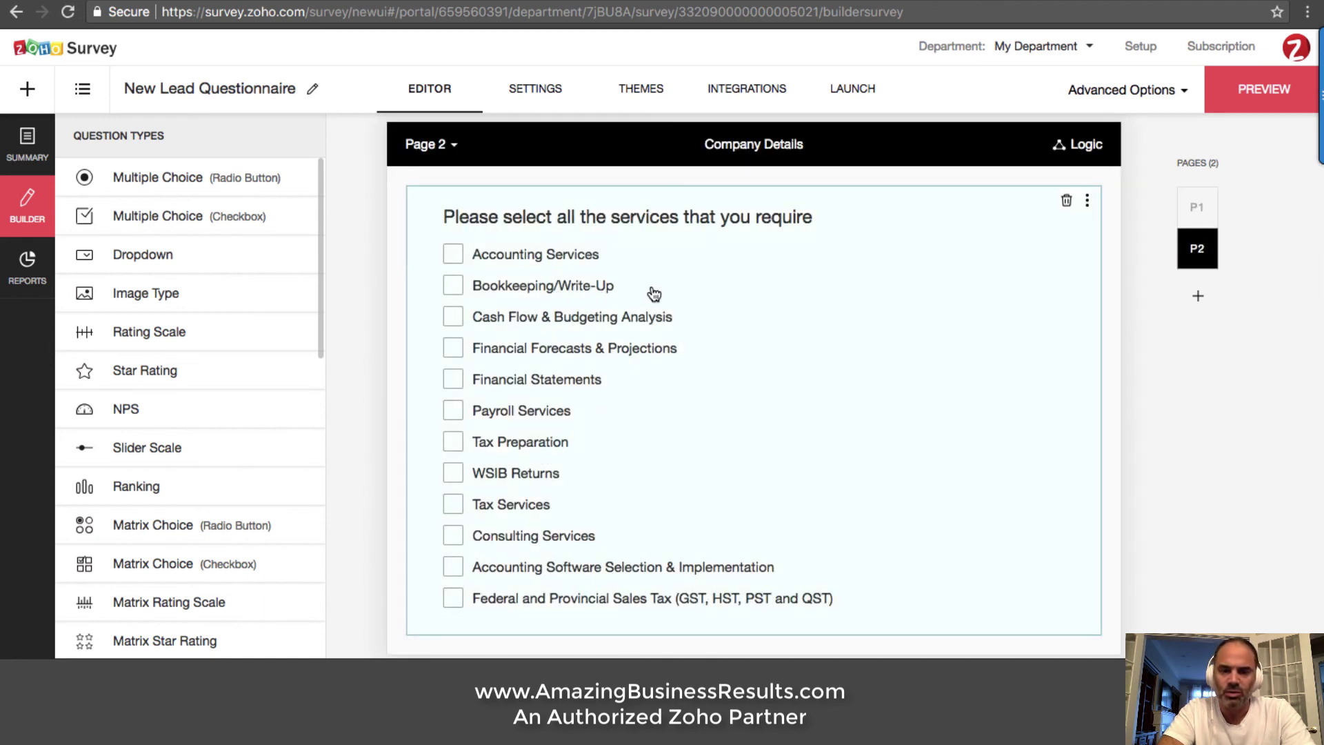
pyautogui.click(610, 296)
pyautogui.scroll(-3, 900, 369)
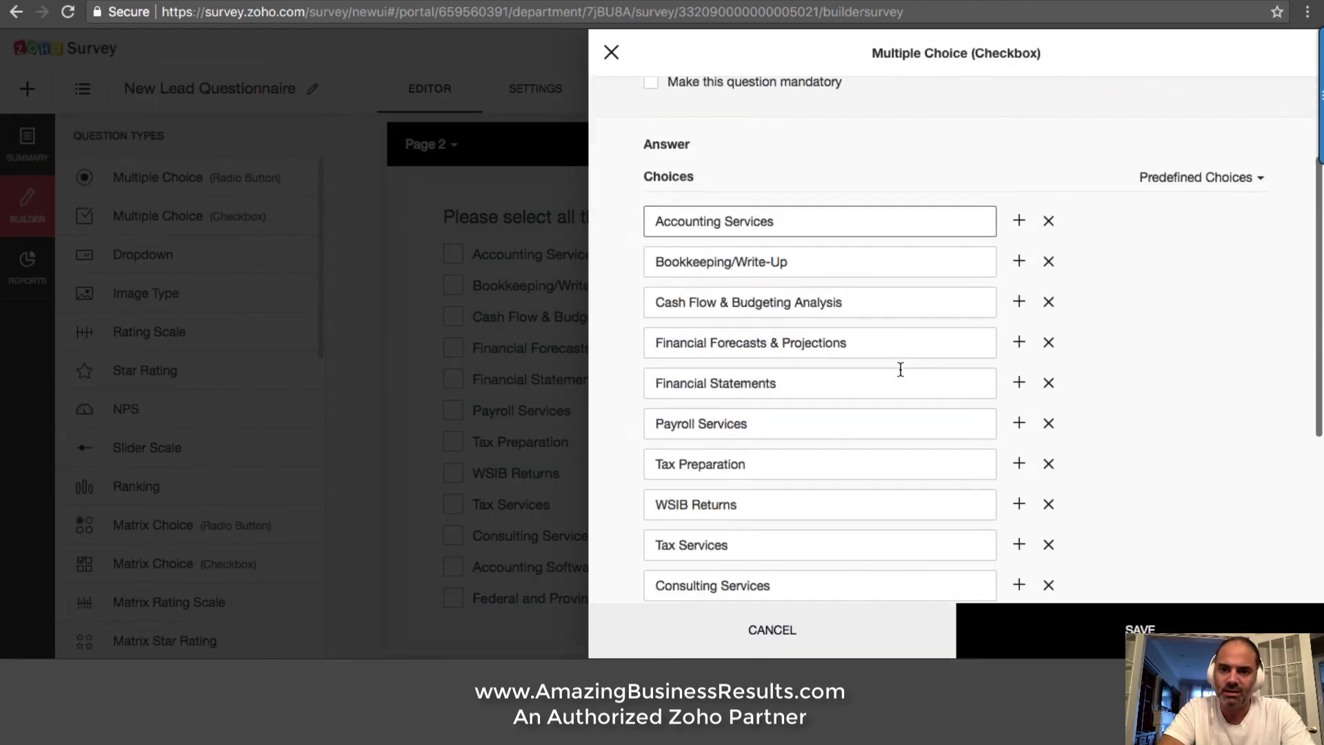
pyautogui.scroll(-5, 1011, 483)
pyautogui.click(1019, 515)
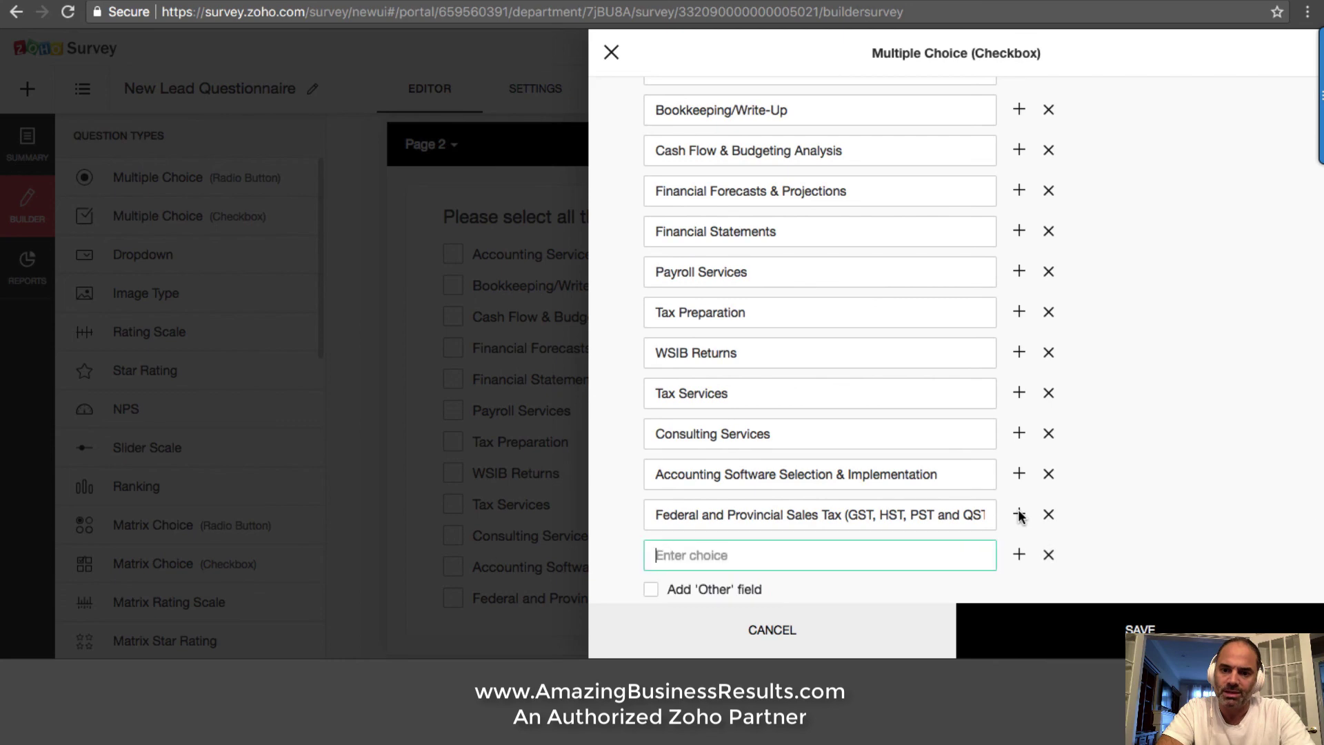
pyautogui.write('test')
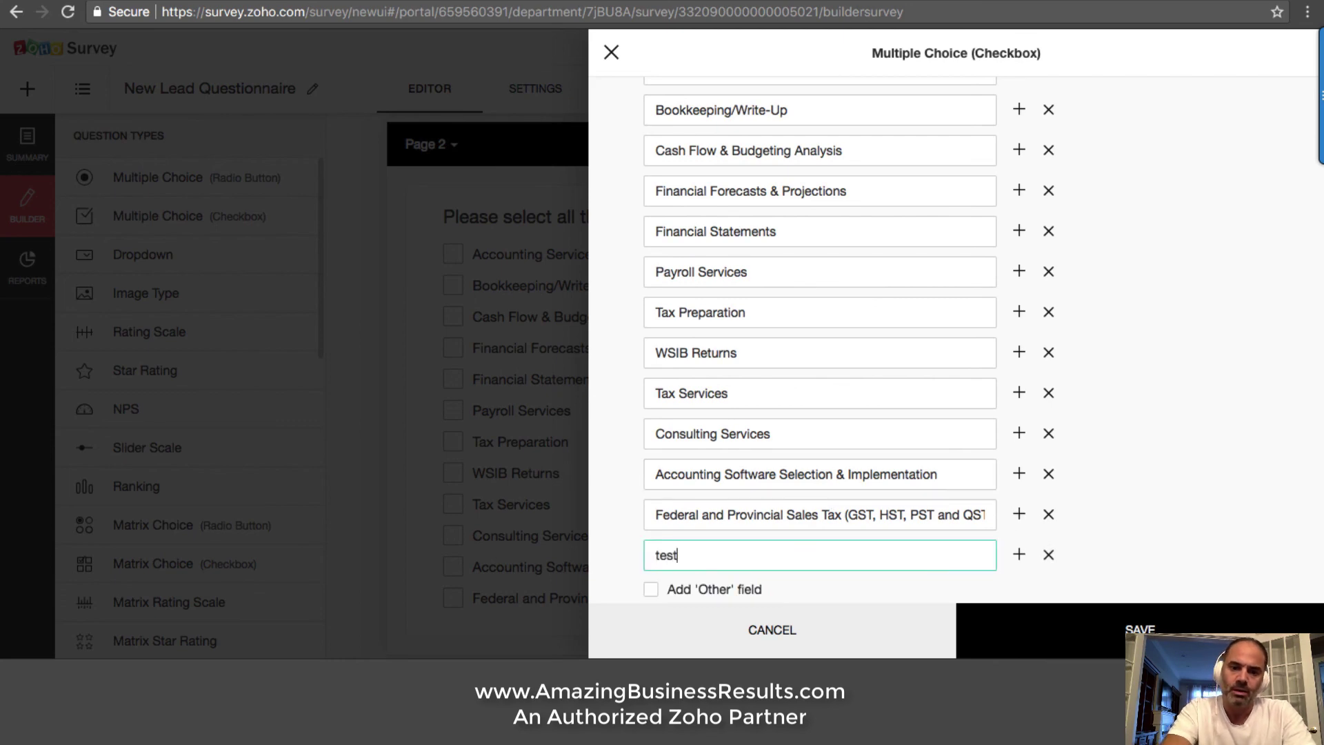
pyautogui.hotkey('ctrl', 'a')
pyautogui.press('BackSpace')
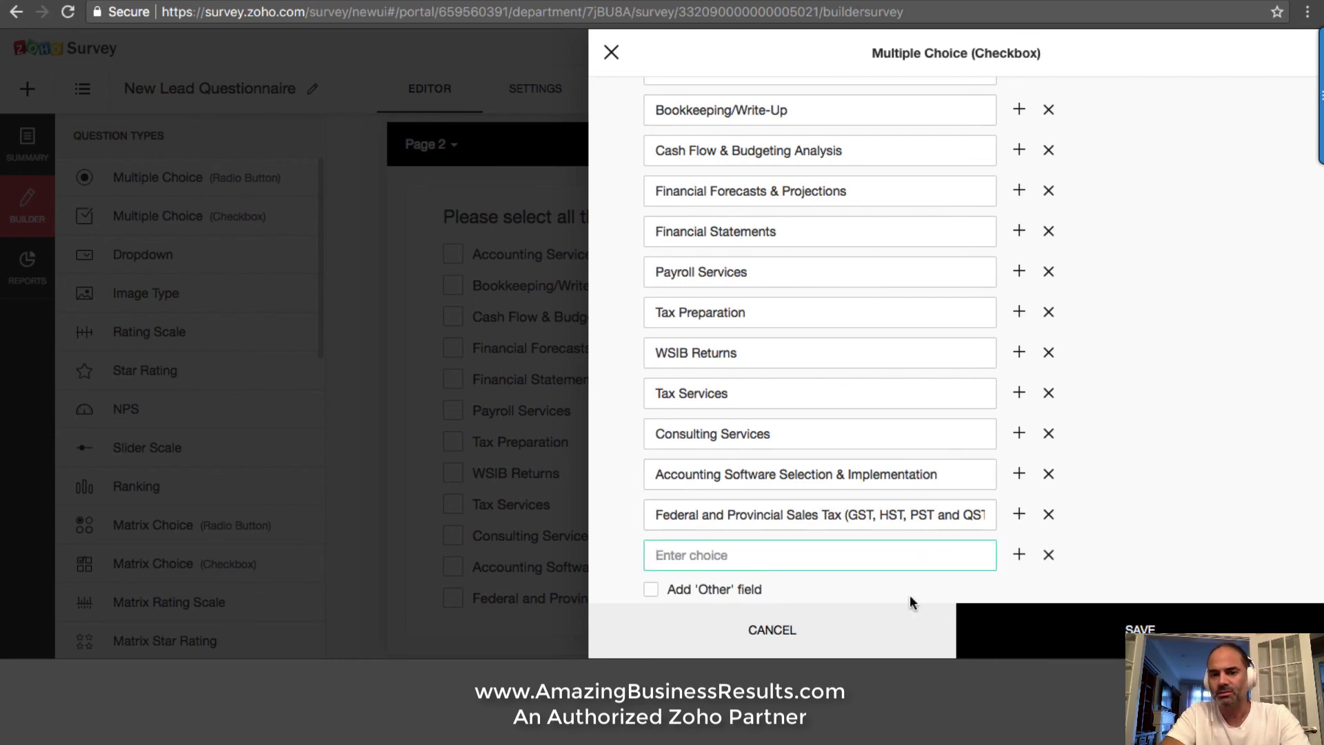
pyautogui.click(825, 627)
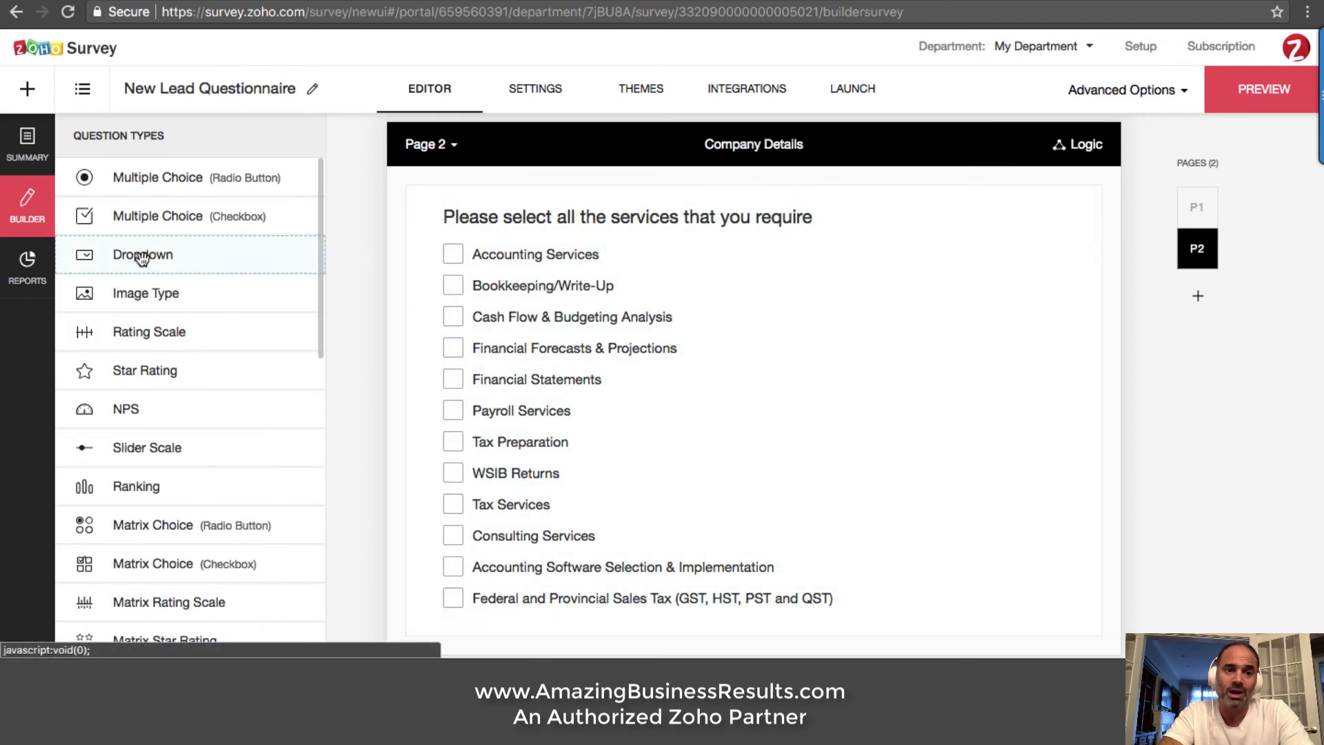
# Drop a Dropdown onto Page 2, title it 'Question 2', add choice 'yes', and save
pyautogui.moveTo(141, 259); pyautogui.dragTo(547, 234)
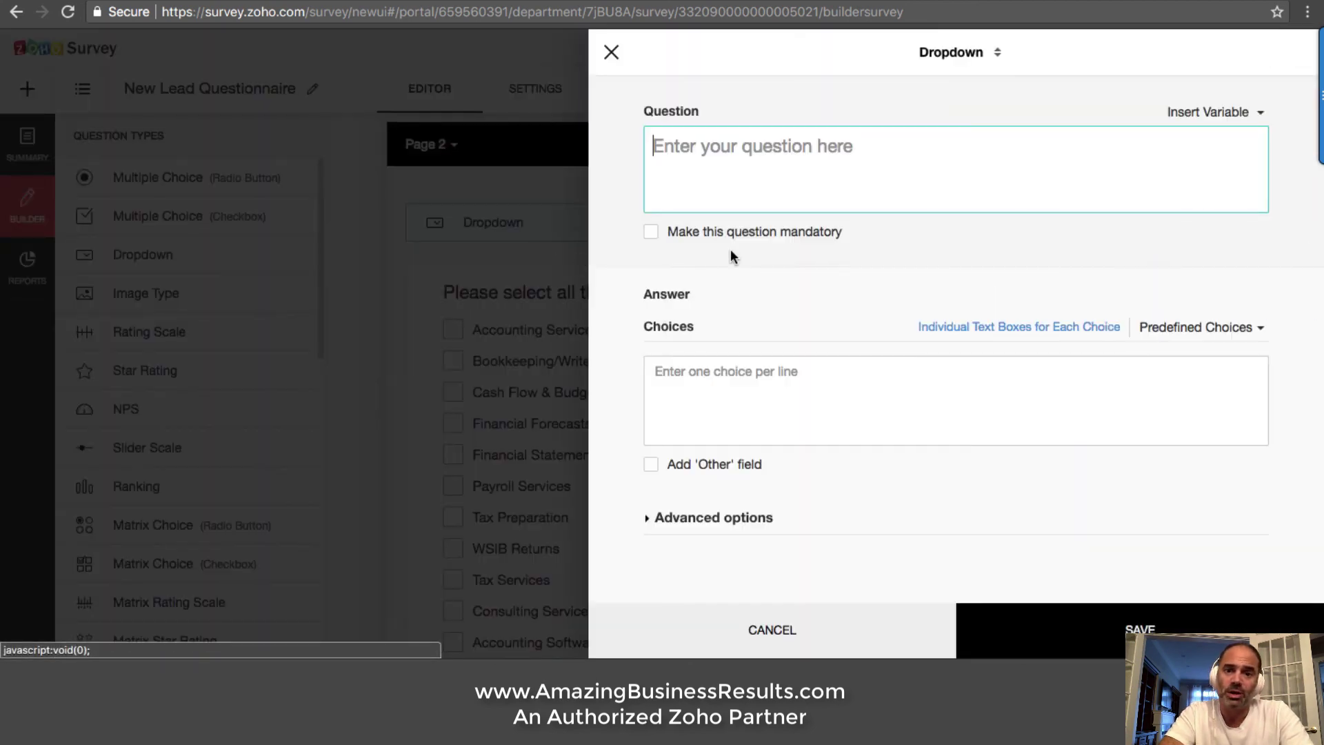
pyautogui.write('Questio')
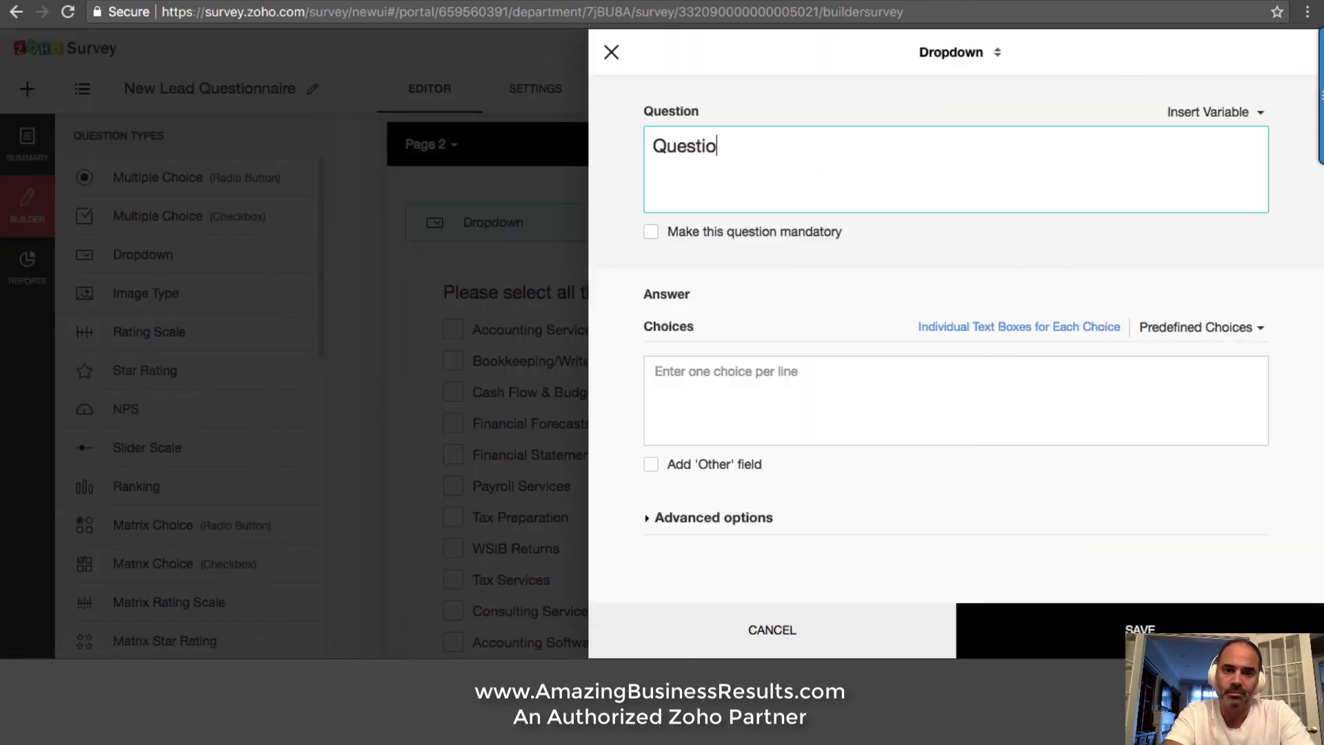
pyautogui.write('n 2')
pyautogui.click(807, 384)
pyautogui.write('yes')
pyautogui.press('Return')
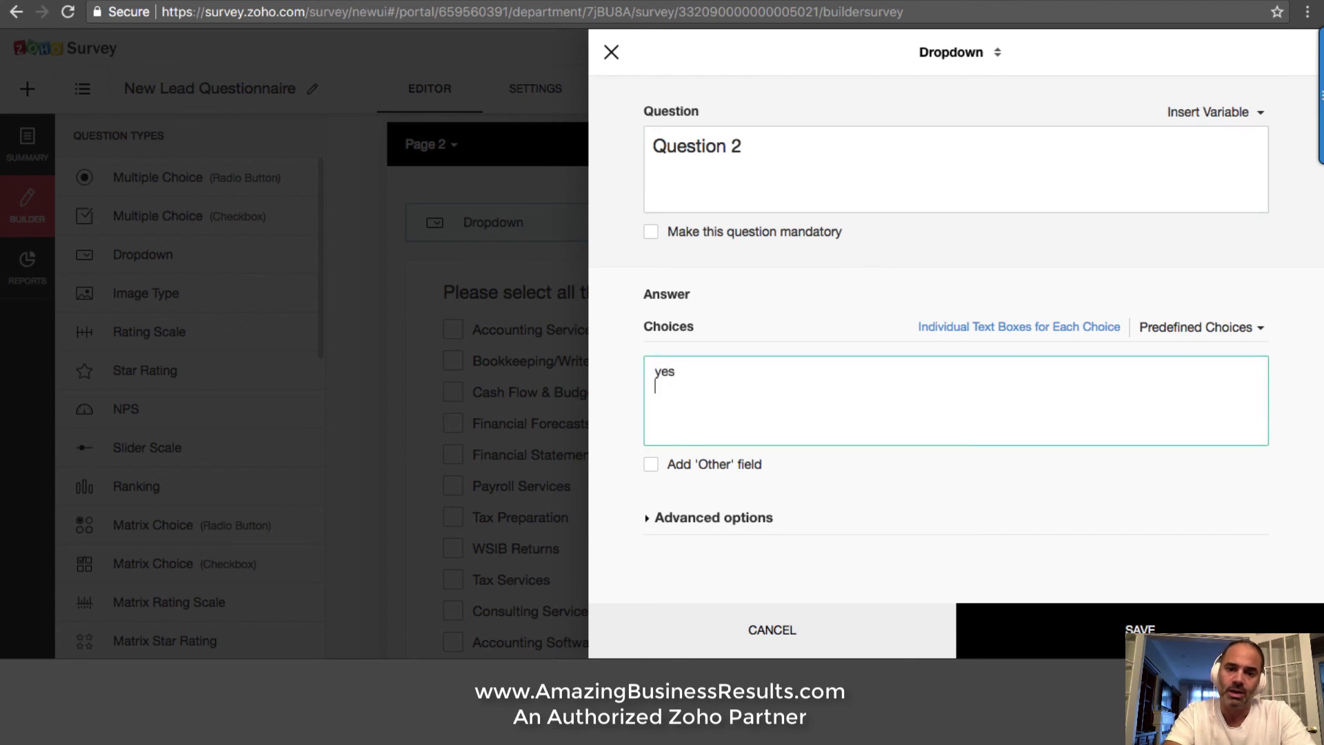
pyautogui.click(1100, 627)
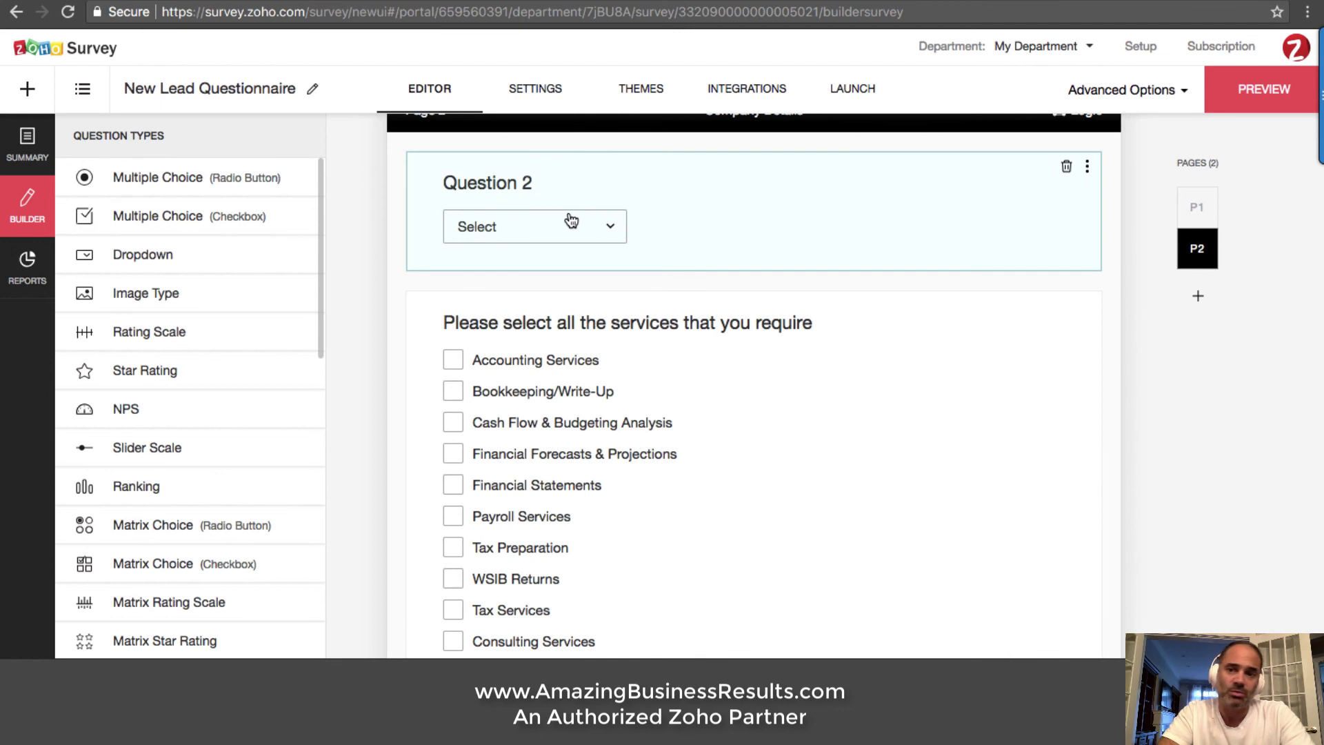
pyautogui.click(1149, 92)
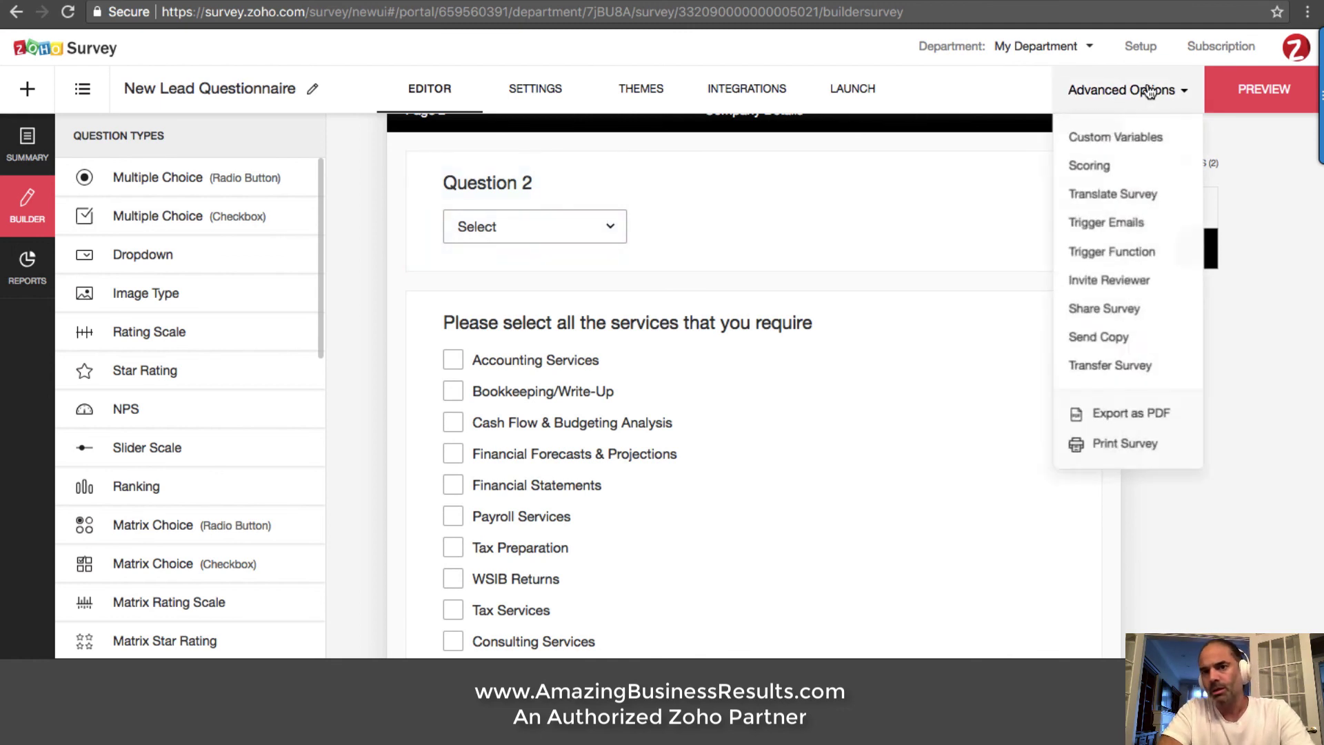
pyautogui.click(1148, 224)
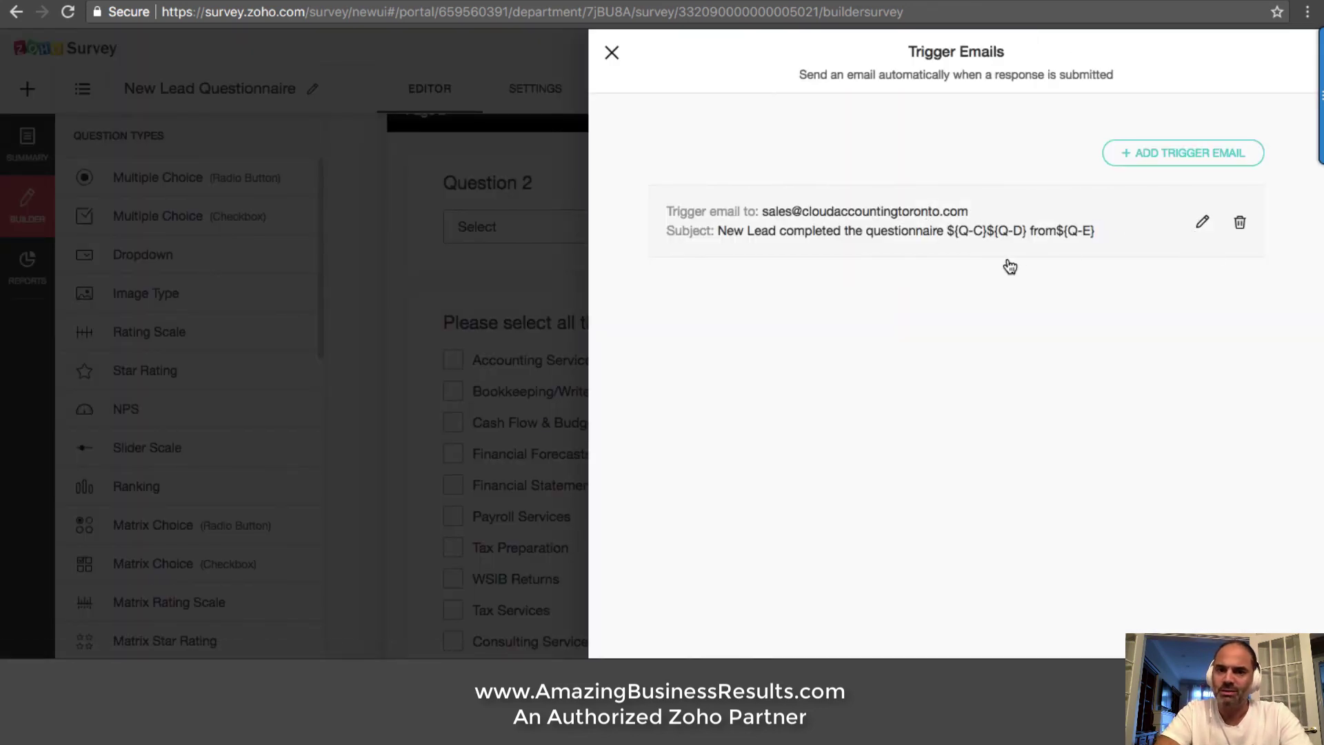
pyautogui.click(808, 231)
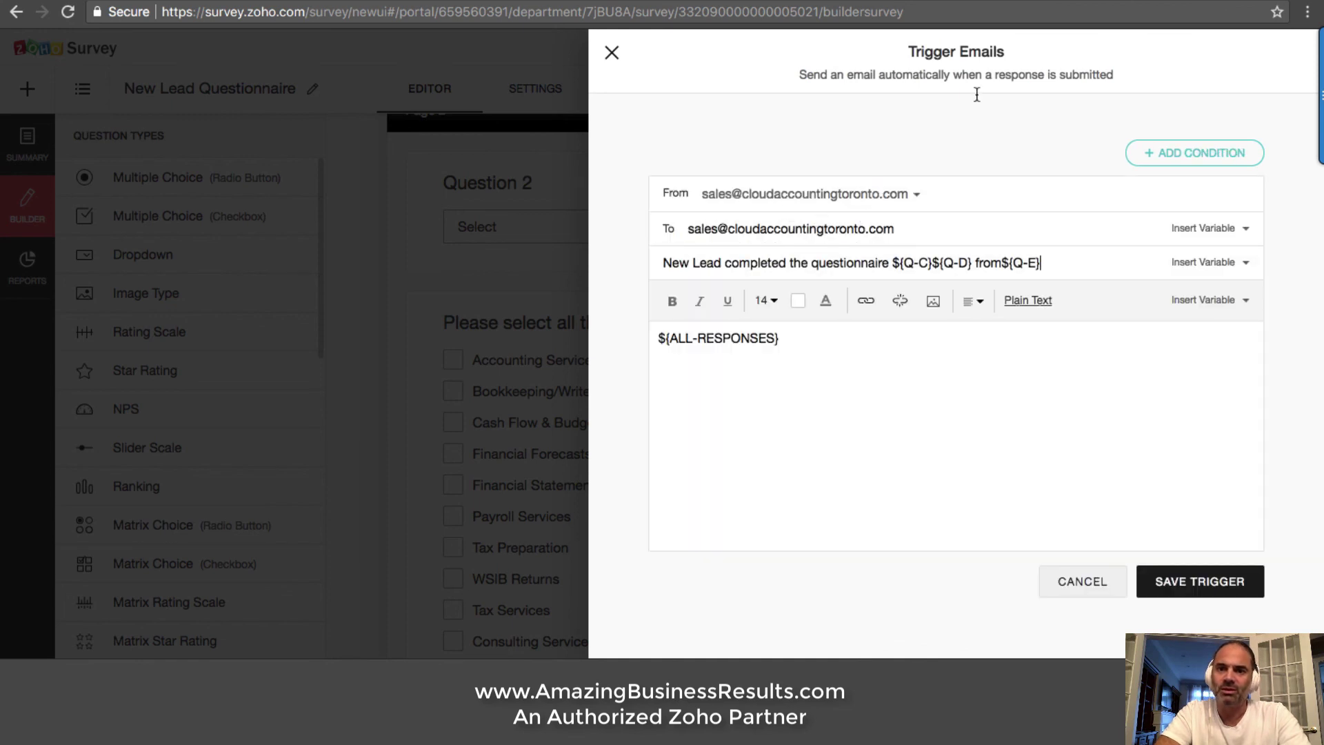
pyautogui.moveTo(891, 75); pyautogui.dragTo(1103, 69)
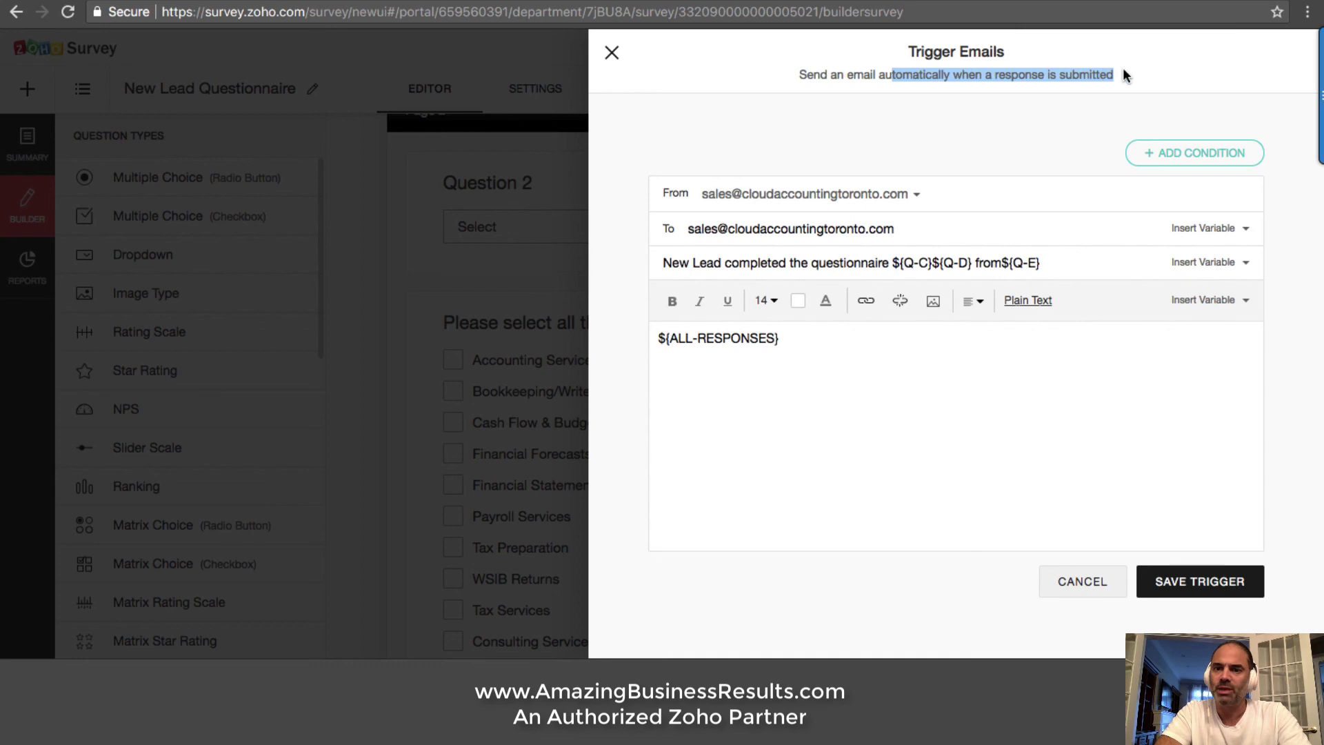
pyautogui.doubleClick(1087, 77)
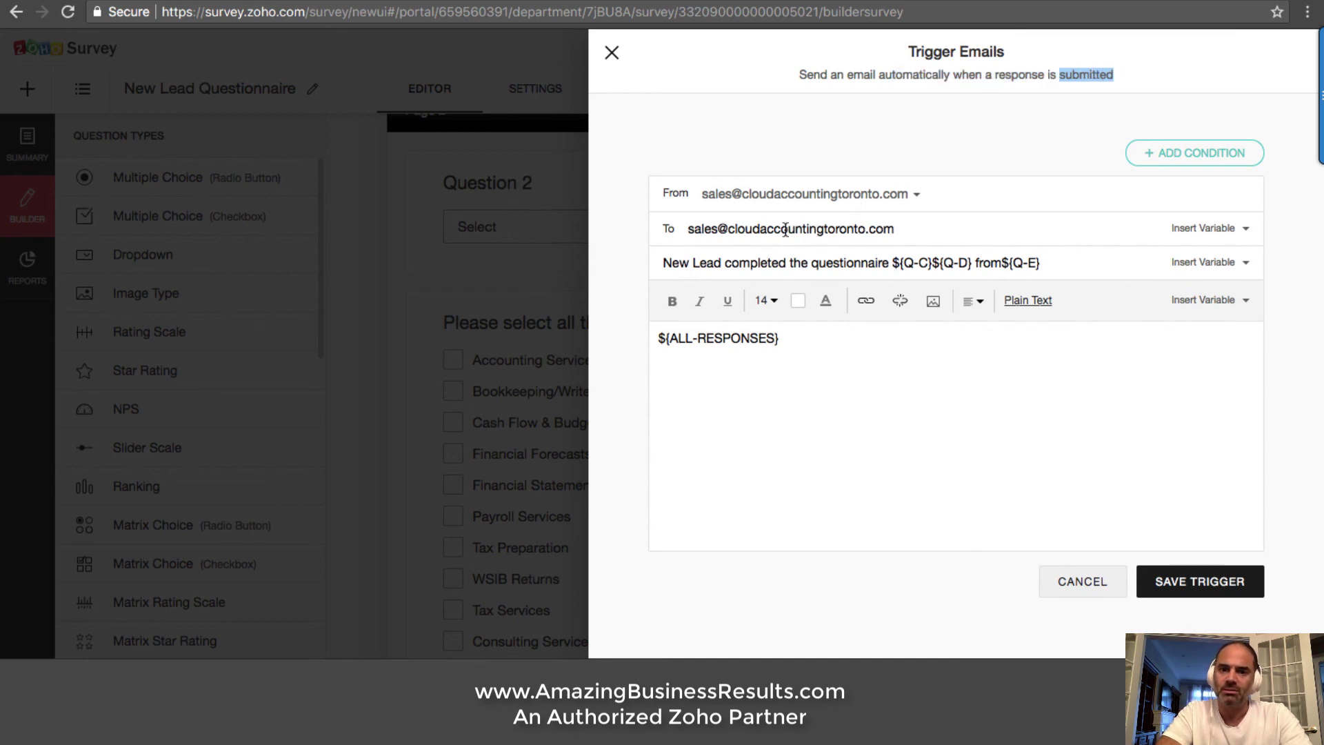
pyautogui.tripleClick(740, 343)
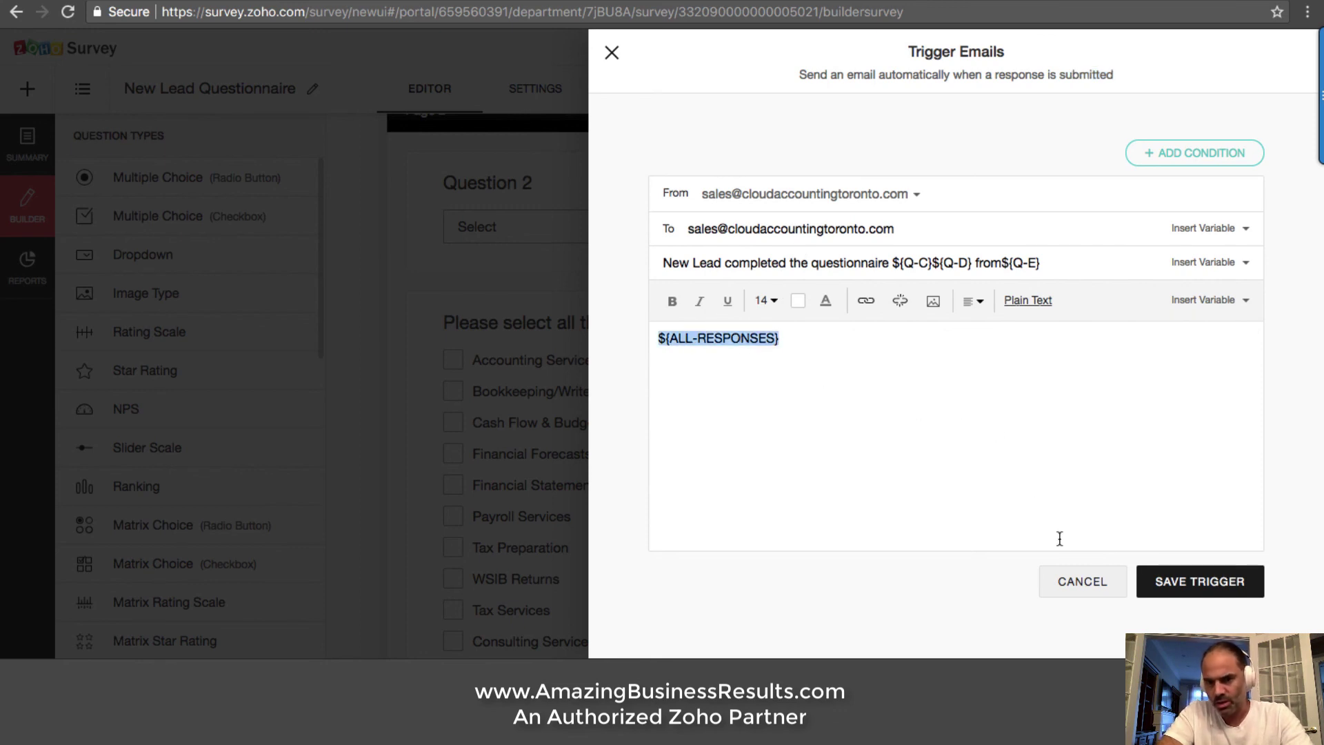
pyautogui.click(1088, 582)
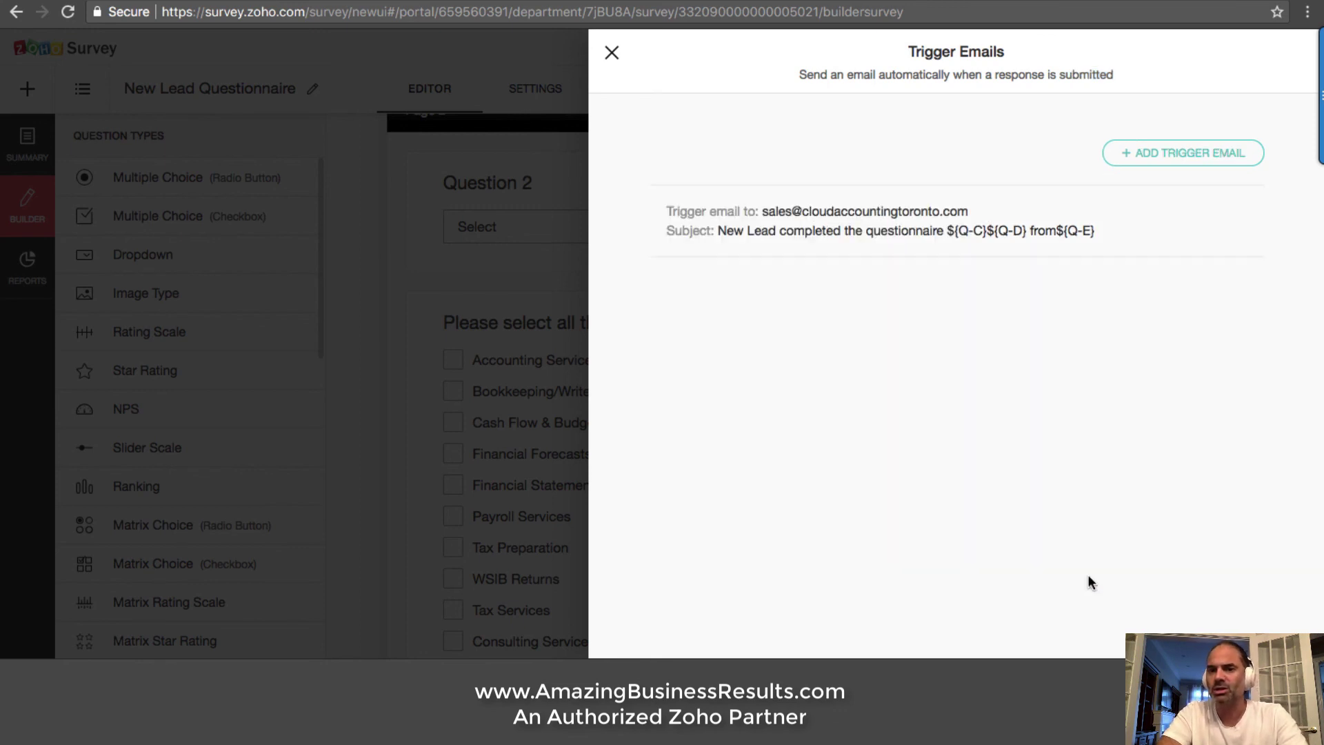
pyautogui.click(612, 54)
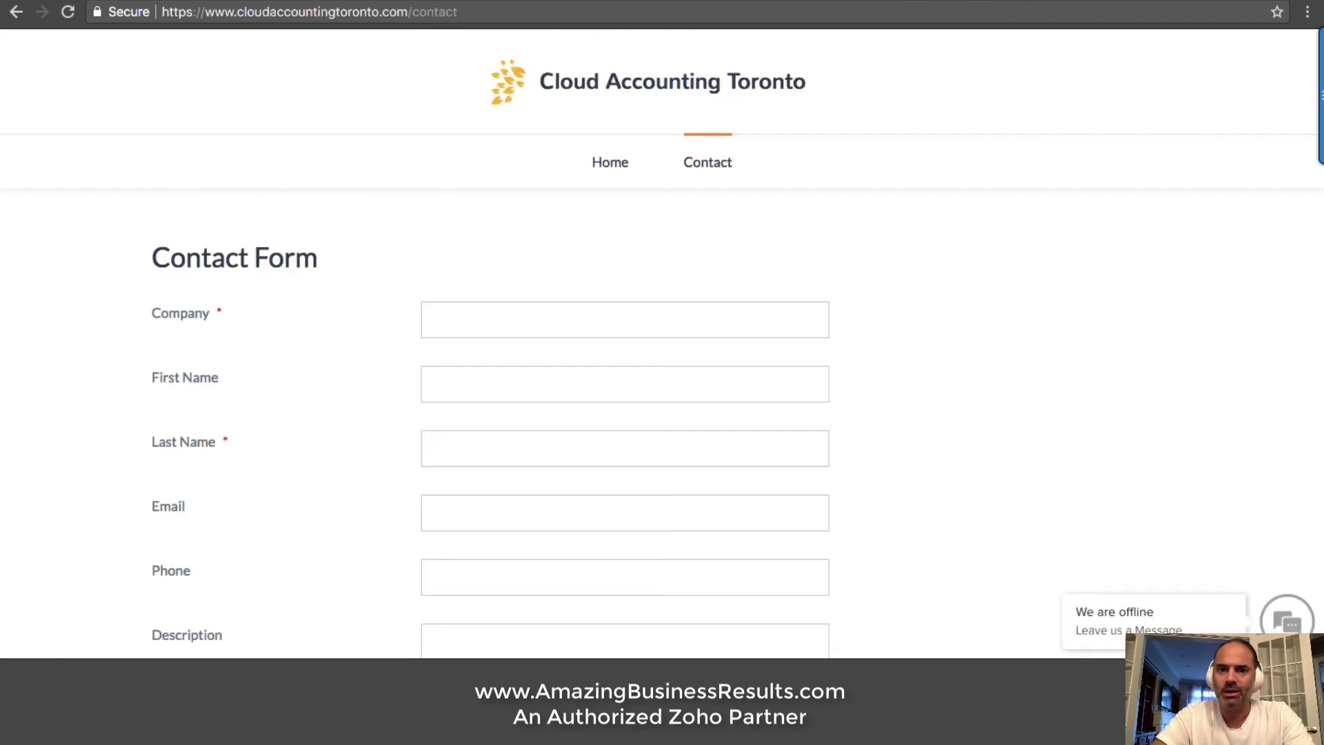
# Browse the Cloud Accounting Toronto site from Home to the Contact form and back to Home
pyautogui.scroll(-2, 654, 124)
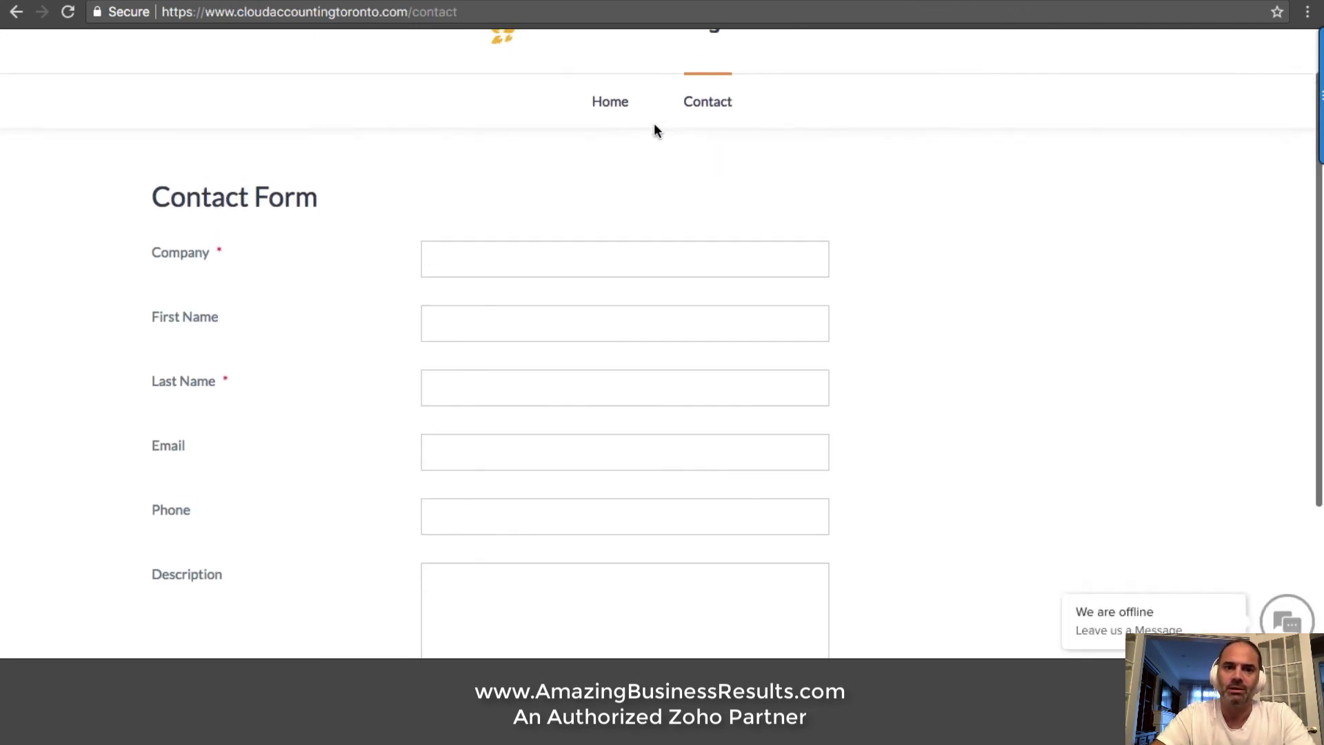
pyautogui.click(624, 116)
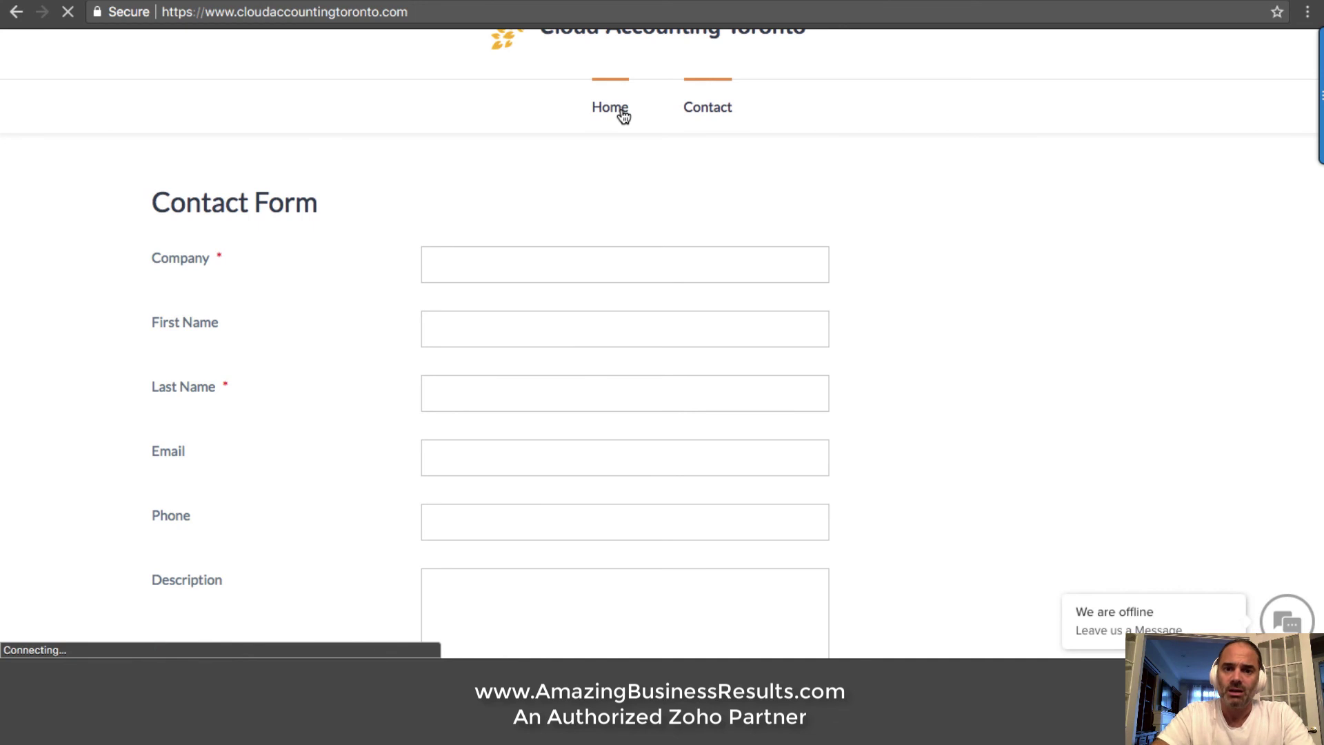
pyautogui.scroll(-8, 860, 177)
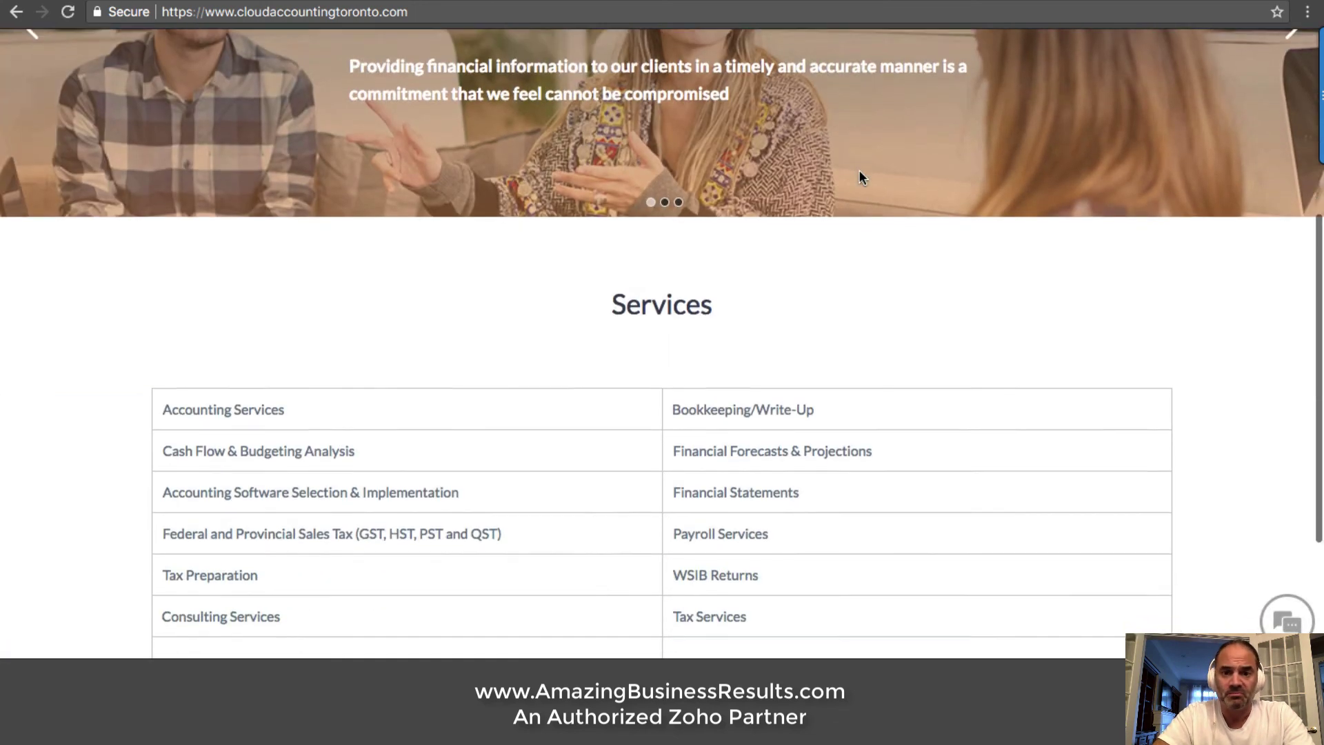
pyautogui.scroll(8, 859, 170)
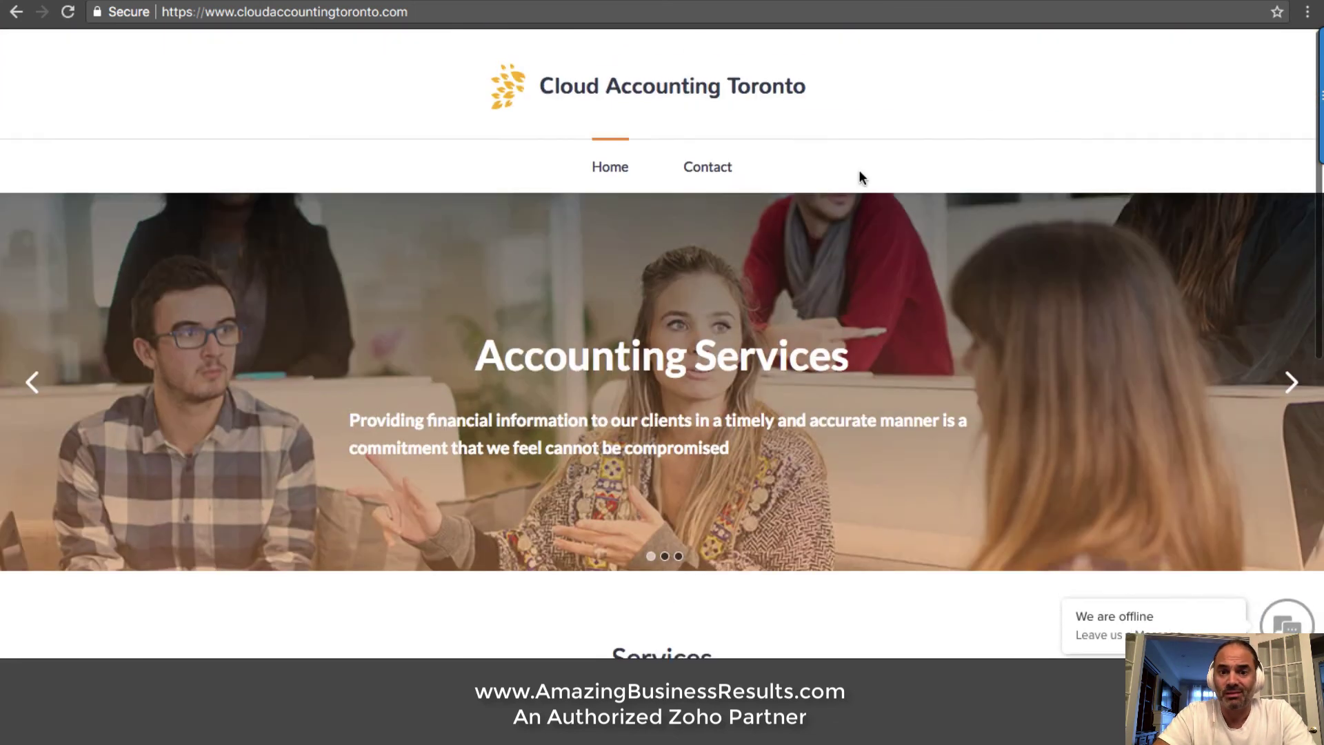
pyautogui.click(730, 163)
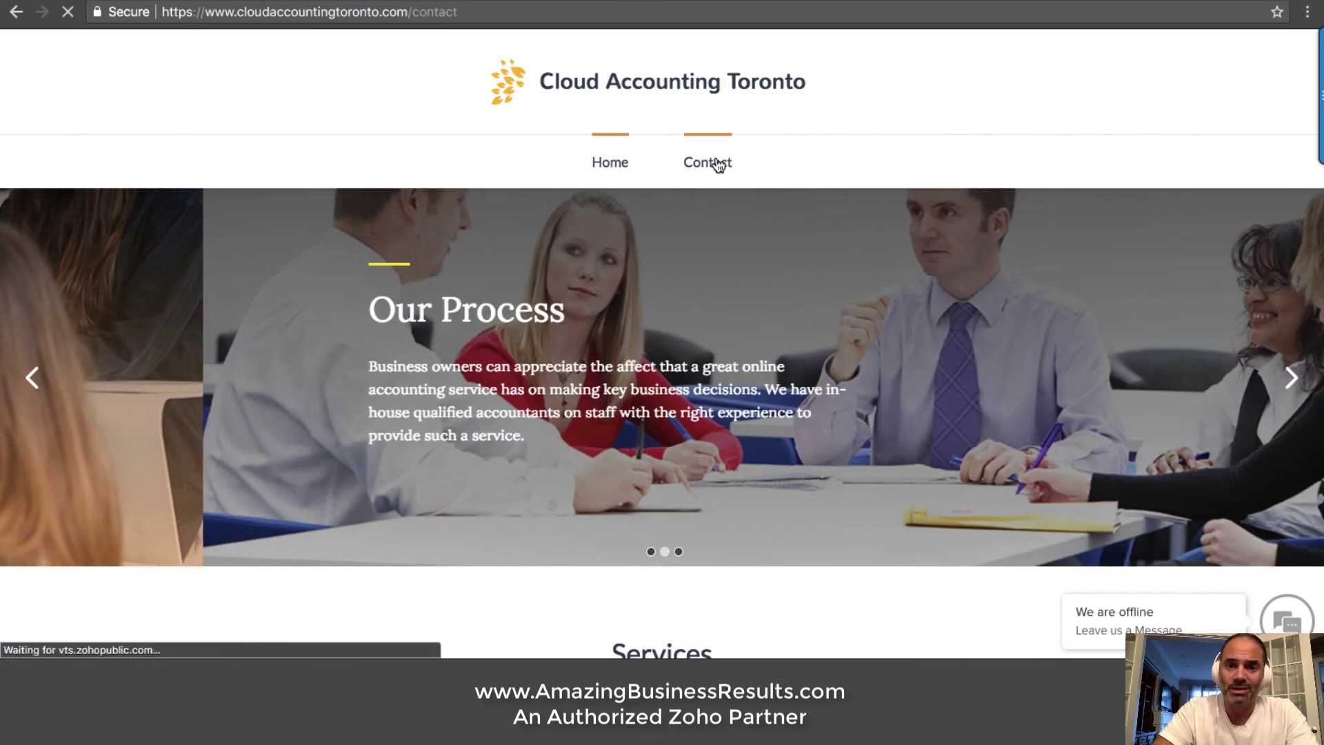
pyautogui.scroll(-4, 888, 237)
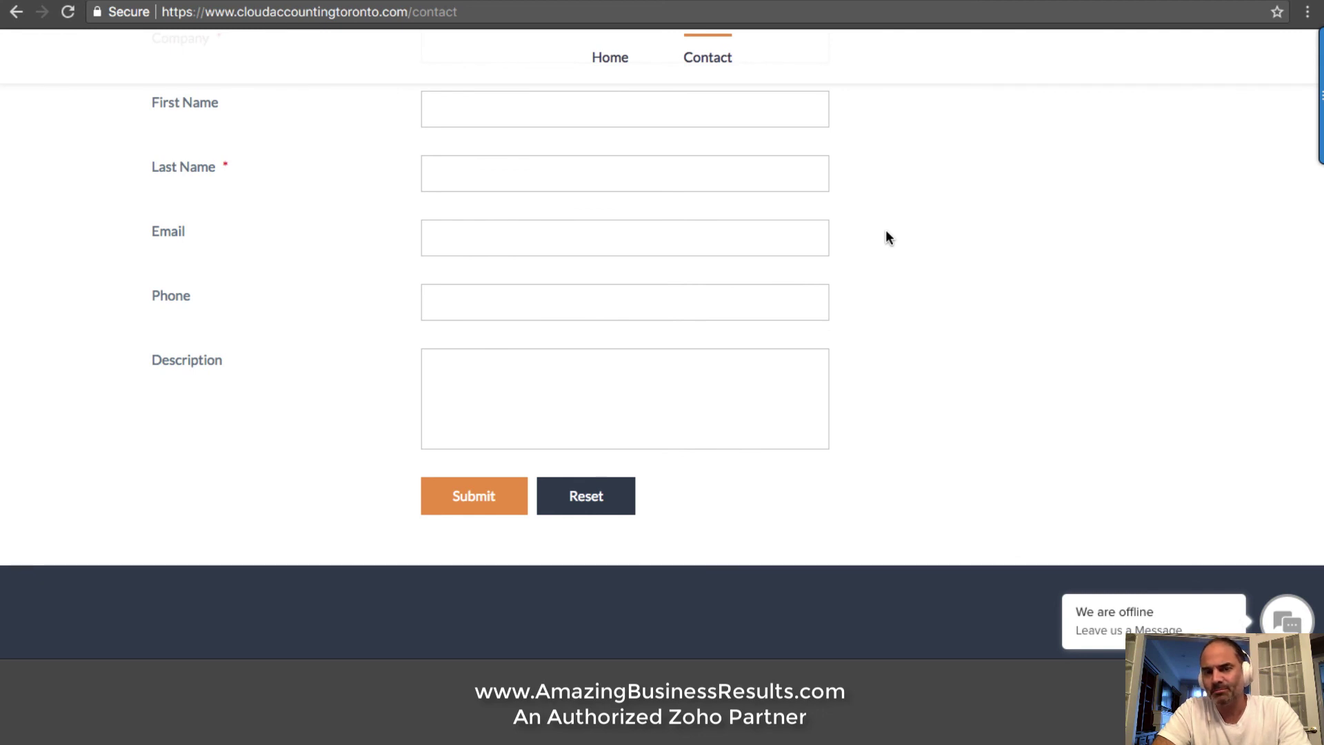
pyautogui.scroll(4, 888, 234)
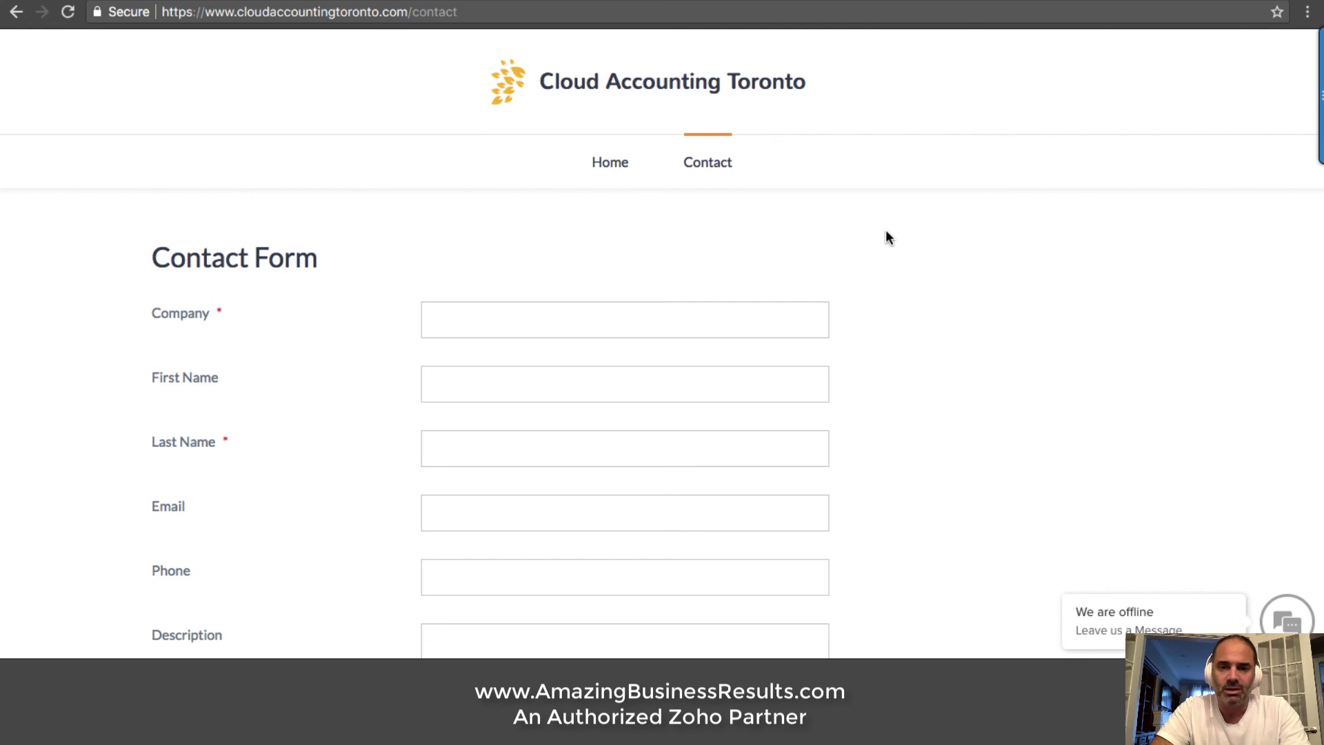
pyautogui.click(623, 160)
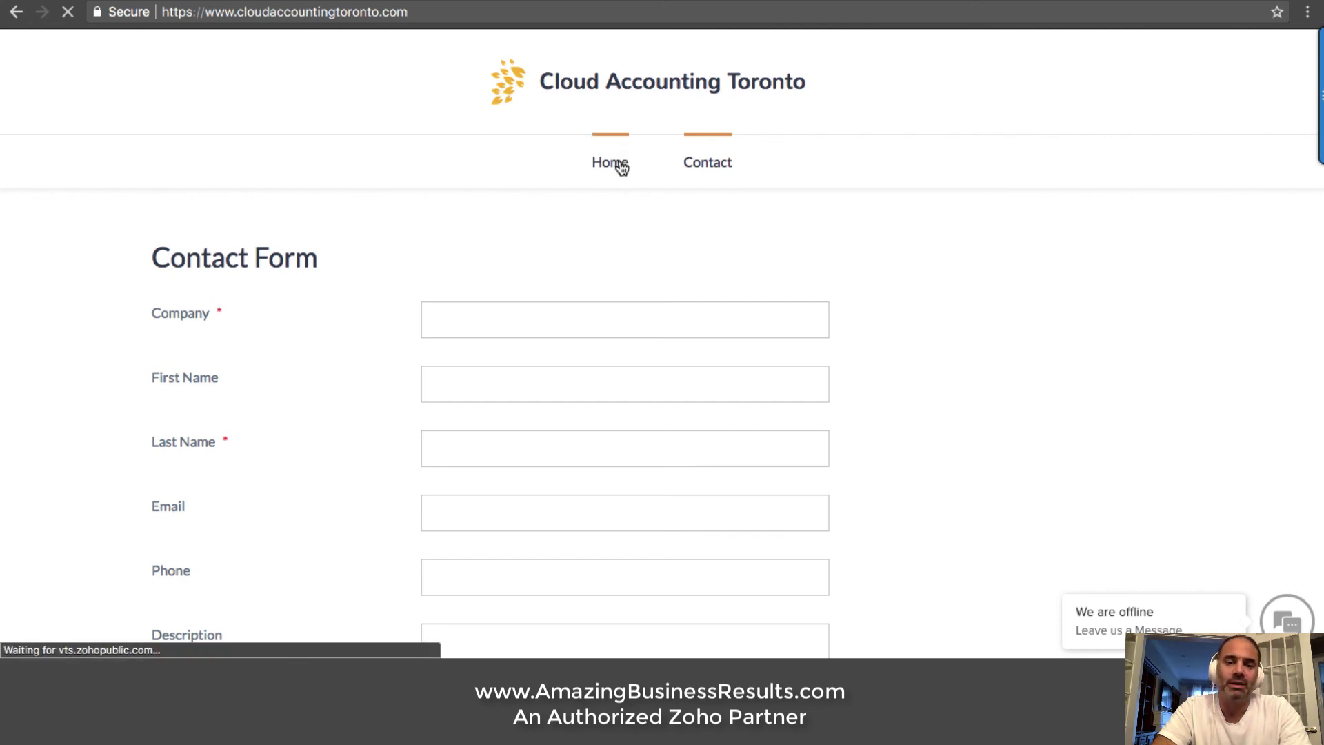